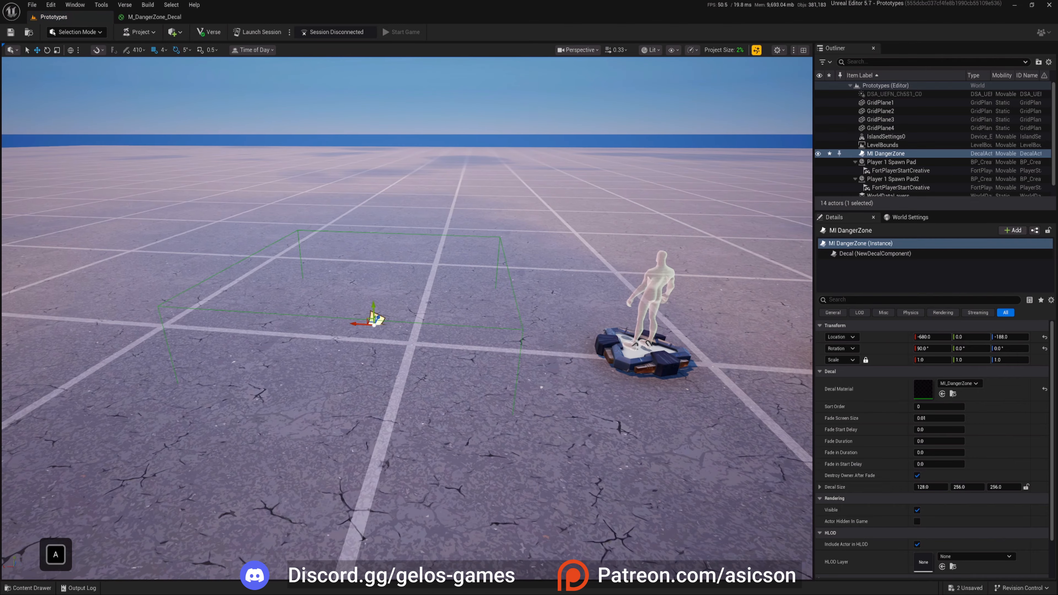
- Raise the danger zone decal above the ground plane to a Y location of 144
{"action": "key", "text": "w"}
{"action": "key", "text": "d"}
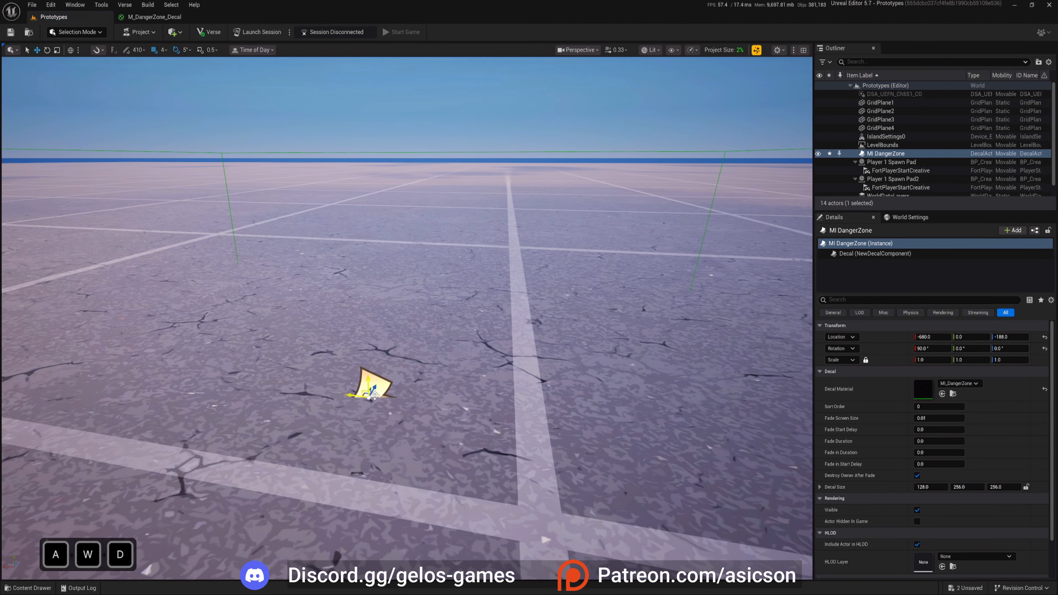
{"action": "key", "text": "s"}
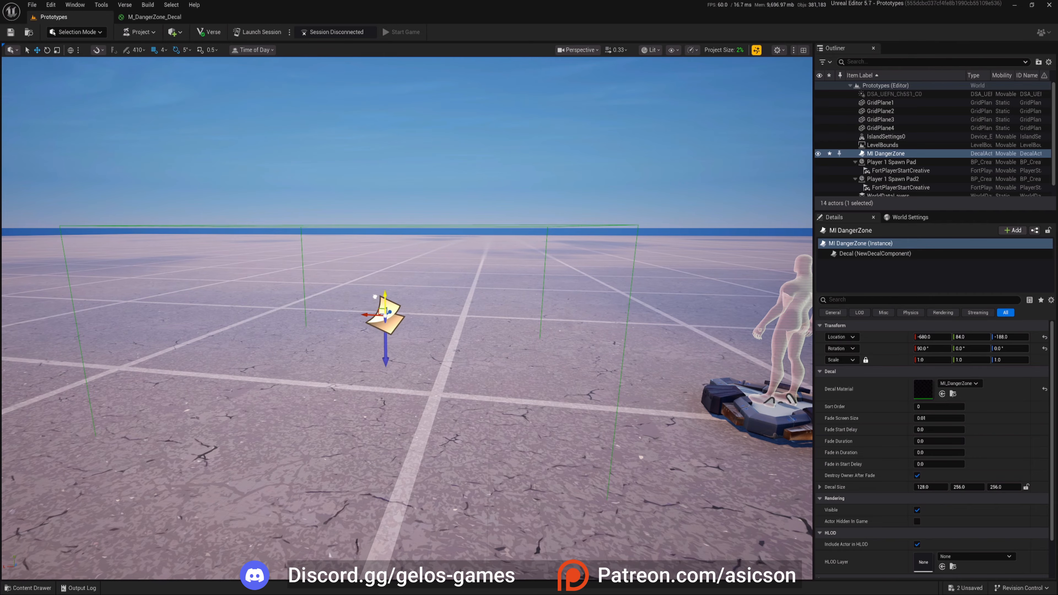
{"action": "key", "text": "w"}
{"action": "right_click_drag", "start_coordinate": [372, 258], "coordinate": [414, 255]}
{"action": "key", "text": "q"}
{"action": "key", "text": "d"}
{"action": "key", "text": "s"}
{"action": "key", "text": "e"}
{"action": "key", "text": "a"}
{"action": "key", "text": "q"}
{"action": "key", "text": "w"}
{"action": "key", "text": "q"}
{"action": "key", "text": "e"}
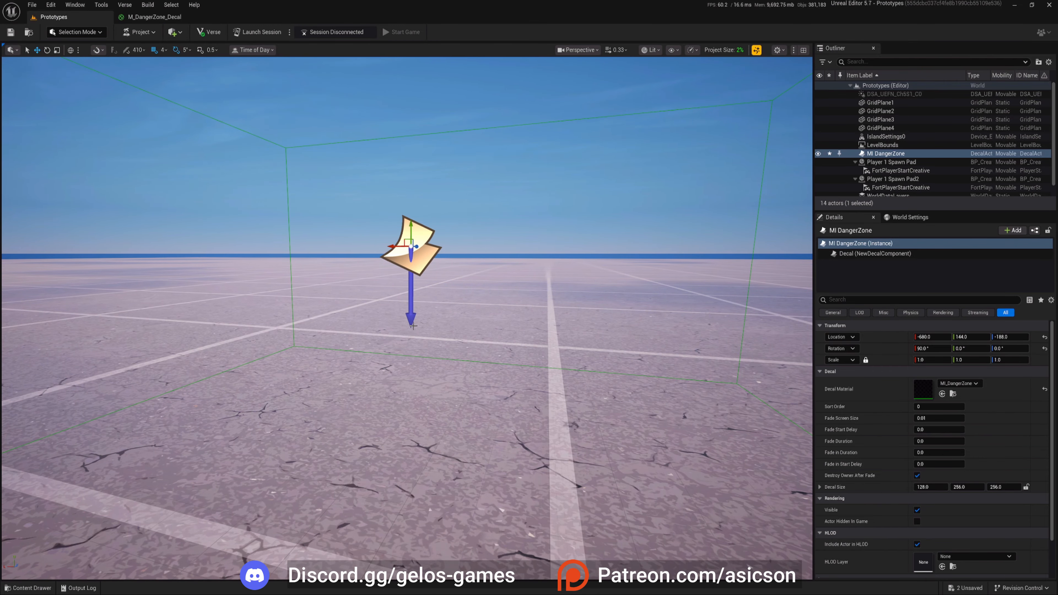
- Scale the danger zone decal down to about 0.85 by 0.85 by 0.70
{"action": "right_click_drag", "start_coordinate": [415, 303], "coordinate": [408, 308]}
{"action": "key", "text": "a"}
{"action": "key", "text": "s"}
{"action": "key", "text": "e"}
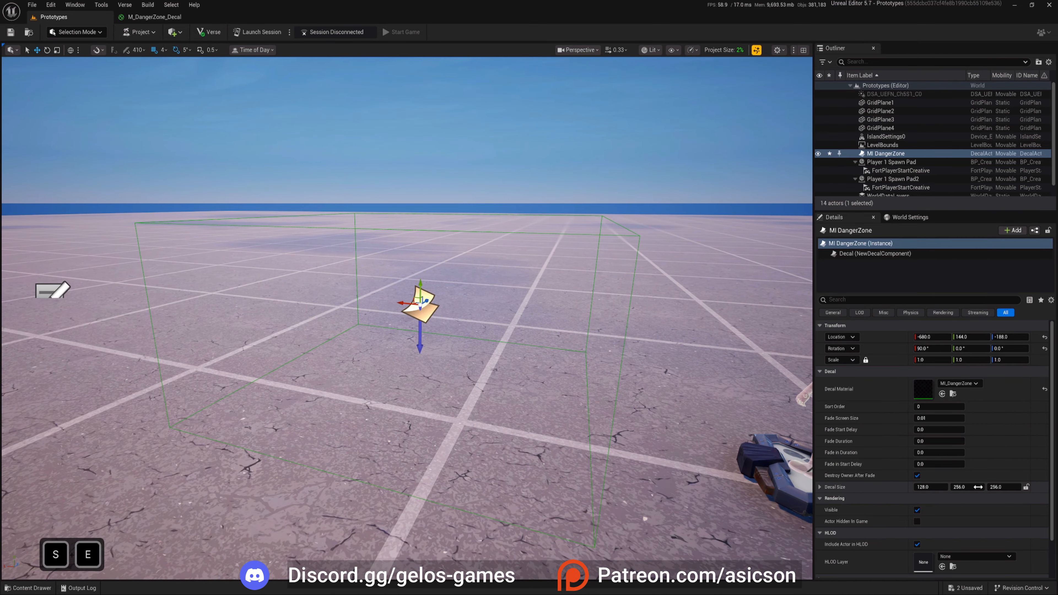
{"action": "right_click_drag", "start_coordinate": [452, 370], "coordinate": [455, 373]}
{"action": "key", "text": "e"}
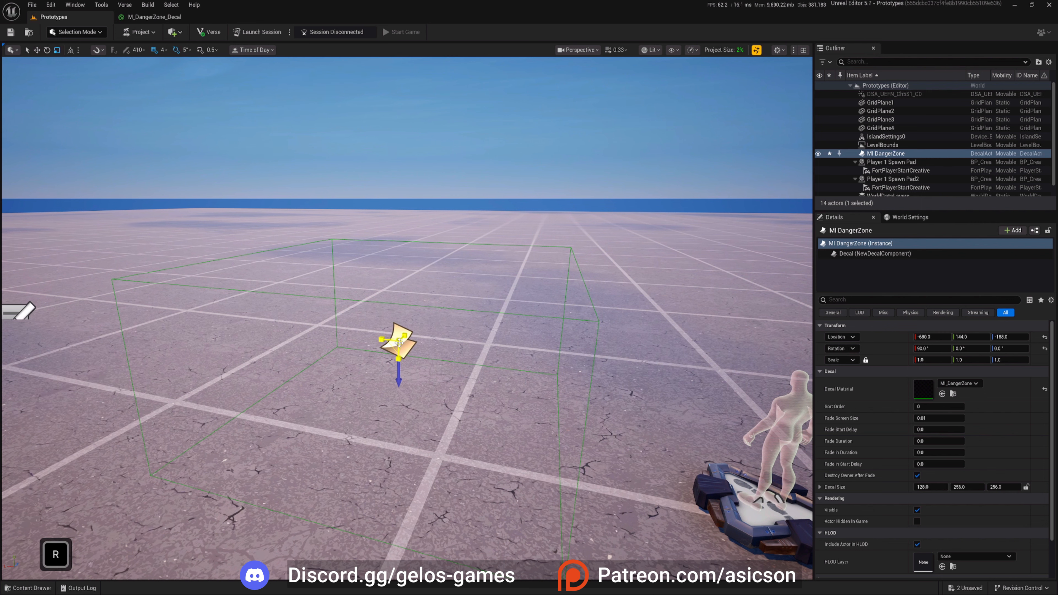
{"action": "left_click_drag", "start_coordinate": [399, 342], "coordinate": [399, 396]}
{"action": "key", "text": "q"}
{"action": "right_click_drag", "start_coordinate": [399, 397], "coordinate": [393, 352]}
{"action": "key", "text": "a"}
{"action": "key", "text": "s"}
{"action": "key", "text": "q"}
{"action": "key", "text": "e"}
- Shift the decal up and down along its vertical axis, leaving it at a Y location of 20
{"action": "left_click_drag", "start_coordinate": [380, 352], "coordinate": [393, 284]}
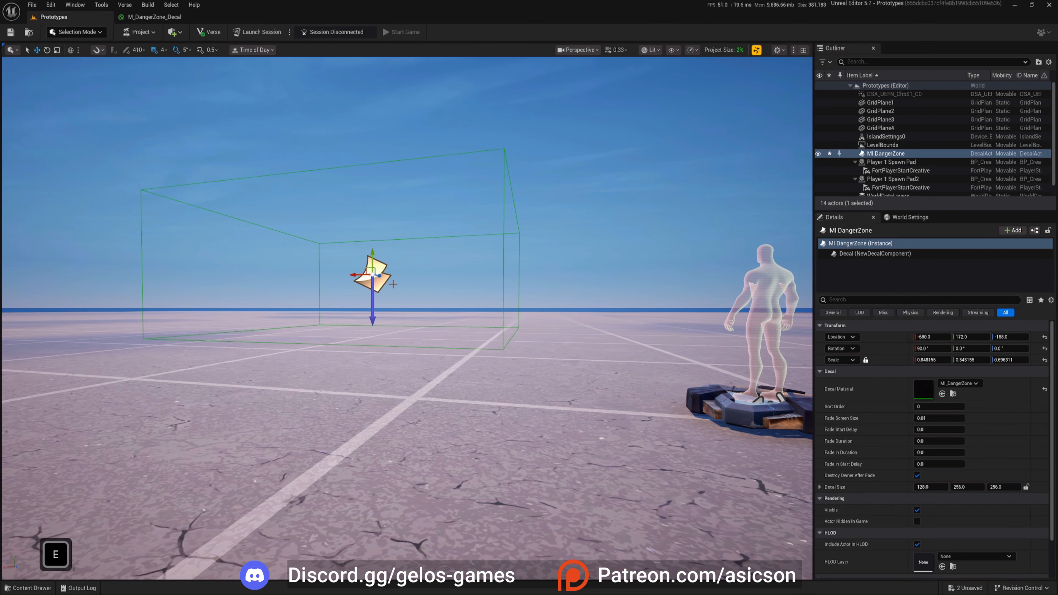
{"action": "key", "text": "a"}
{"action": "right_click_drag", "start_coordinate": [399, 324], "coordinate": [309, 444]}
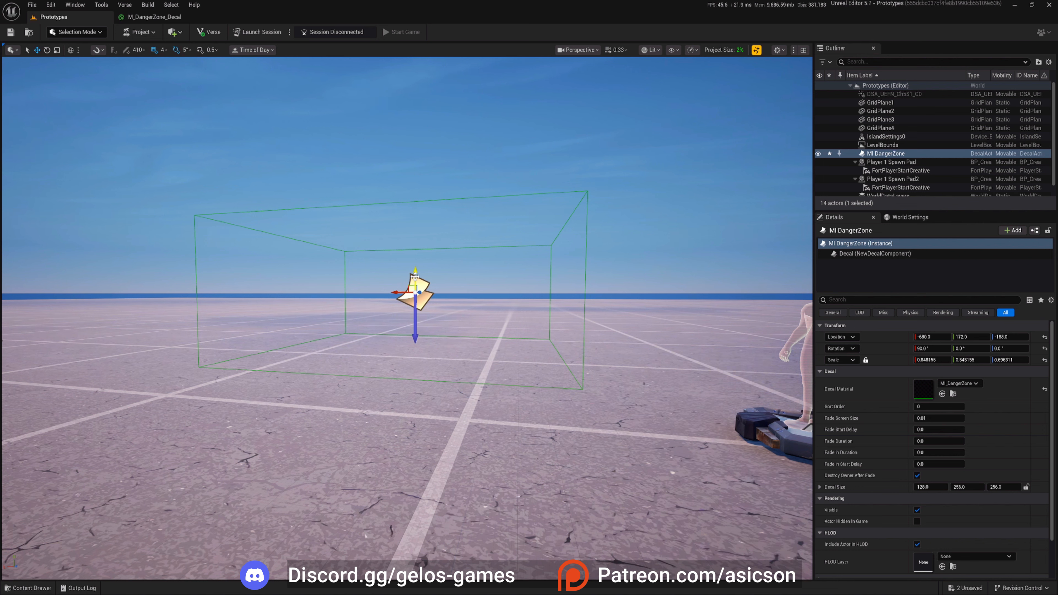
{"action": "left_click_drag", "start_coordinate": [415, 276], "coordinate": [415, 333]}
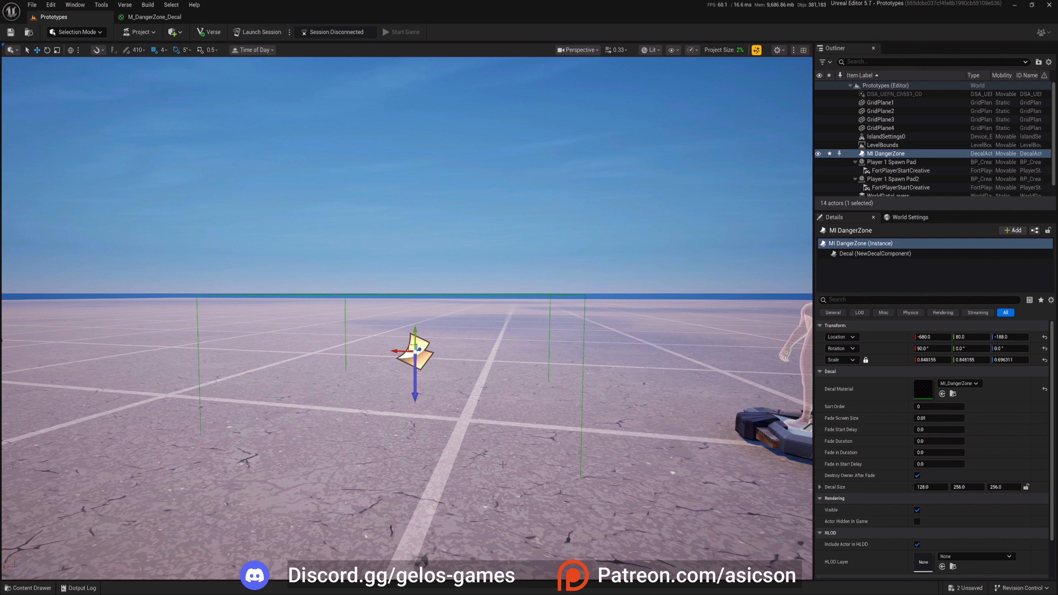
{"action": "left_click_drag", "start_coordinate": [418, 333], "coordinate": [420, 312]}
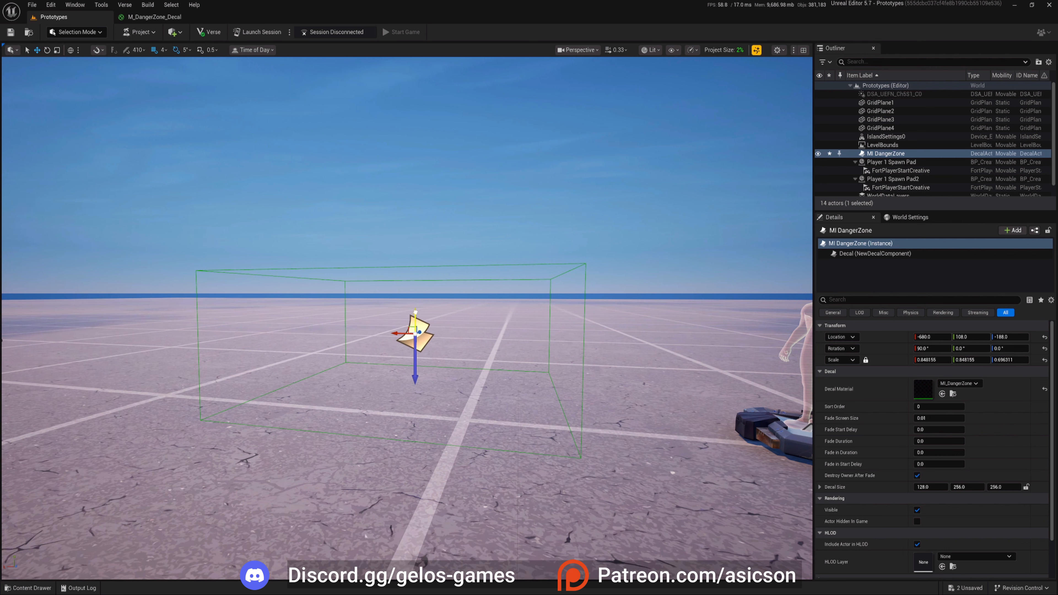
{"action": "left_click_drag", "start_coordinate": [416, 312], "coordinate": [417, 367]}
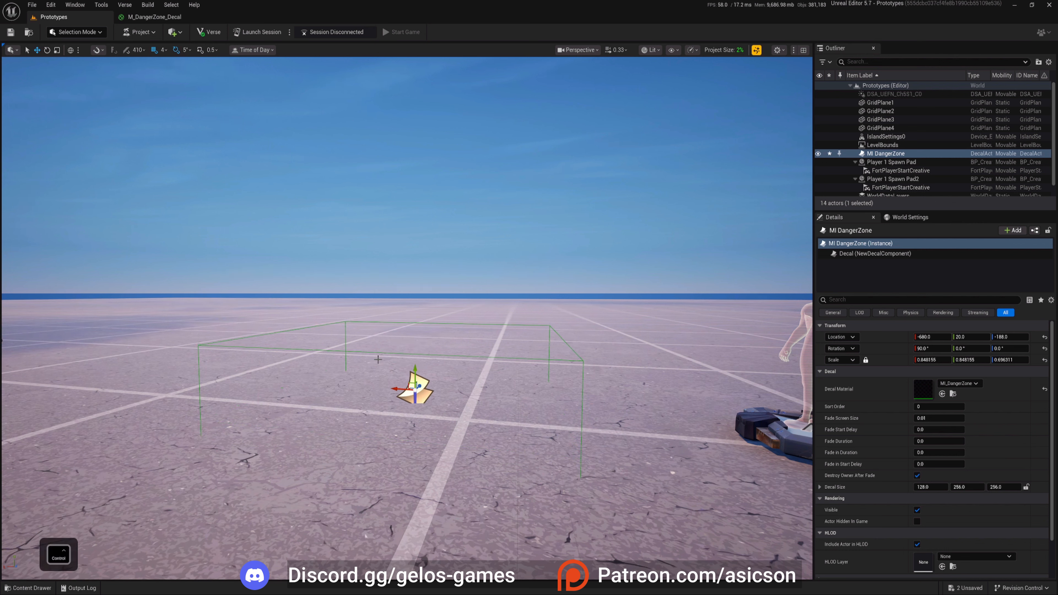
- Open the MI_DangerZone material instance in a floating window over the Prototypes level
{"action": "key", "text": "ctrl+space"}
{"action": "double_click", "coordinate": [201, 512]}
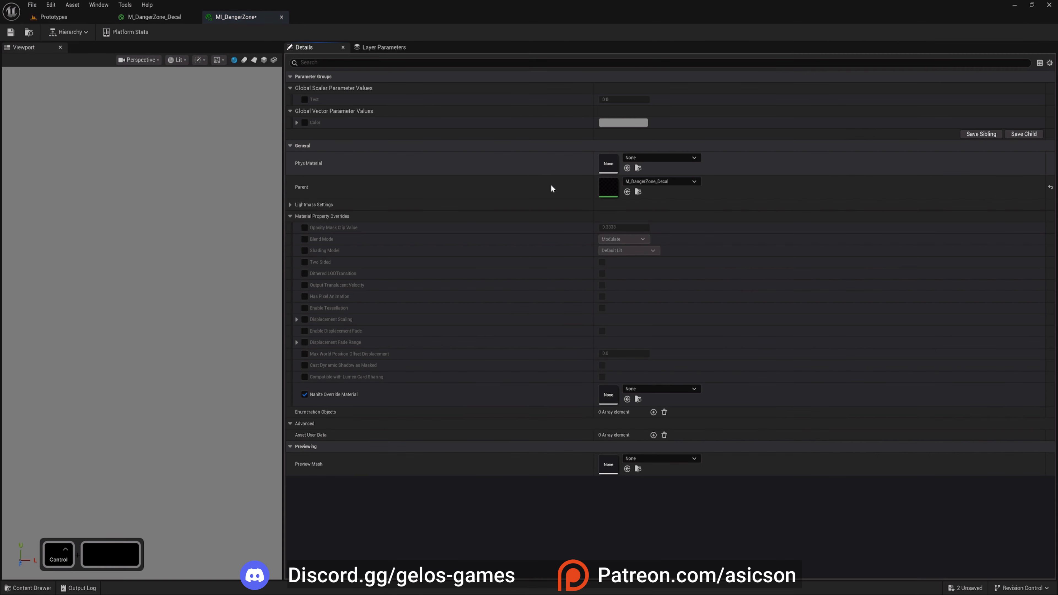
{"action": "left_click_drag", "start_coordinate": [236, 17], "coordinate": [567, 150]}
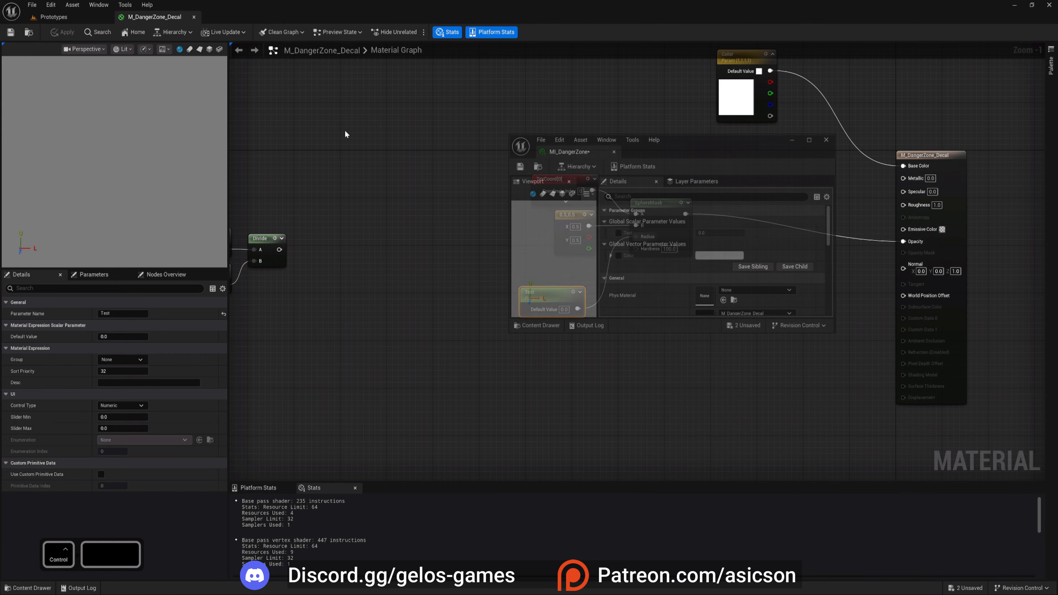
{"action": "left_click", "coordinate": [79, 18]}
- Enable the override for the Test scalar parameter and raise its value to about 11.45
{"action": "left_click", "coordinate": [617, 232]}
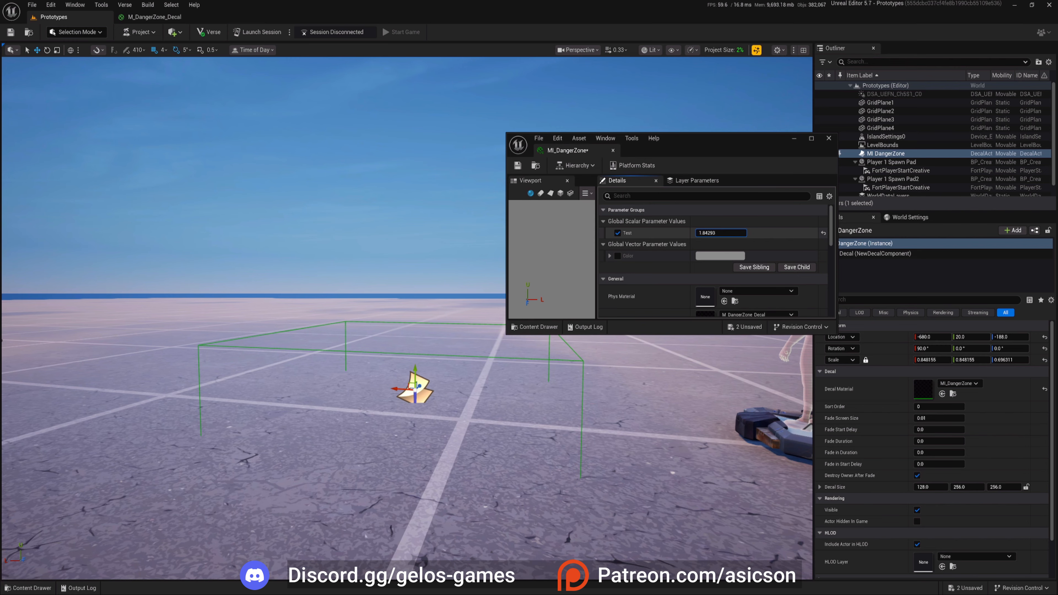
{"action": "left_click_drag", "start_coordinate": [721, 233], "coordinate": [733, 233]}
{"action": "right_click_drag", "start_coordinate": [367, 365], "coordinate": [366, 407]}
{"action": "key", "text": "w"}
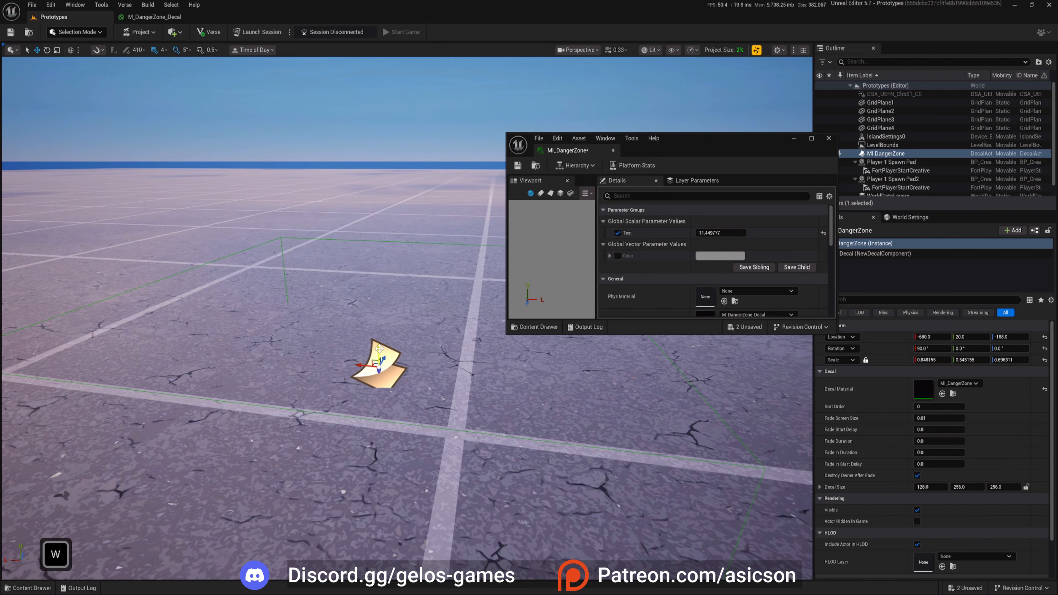
- Lower the decal to a Y location of 12 and reduce the Test parameter to about 0.82
{"action": "left_click_drag", "start_coordinate": [379, 349], "coordinate": [379, 355]}
{"action": "key", "text": "w"}
{"action": "mouse_move", "coordinate": [380, 355]}
{"action": "right_mouse_down"}
{"action": "mouse_move", "coordinate": [371, 388]}
{"action": "mouse_move", "coordinate": [384, 374]}
{"action": "right_mouse_up"}
{"action": "key", "text": "s"}
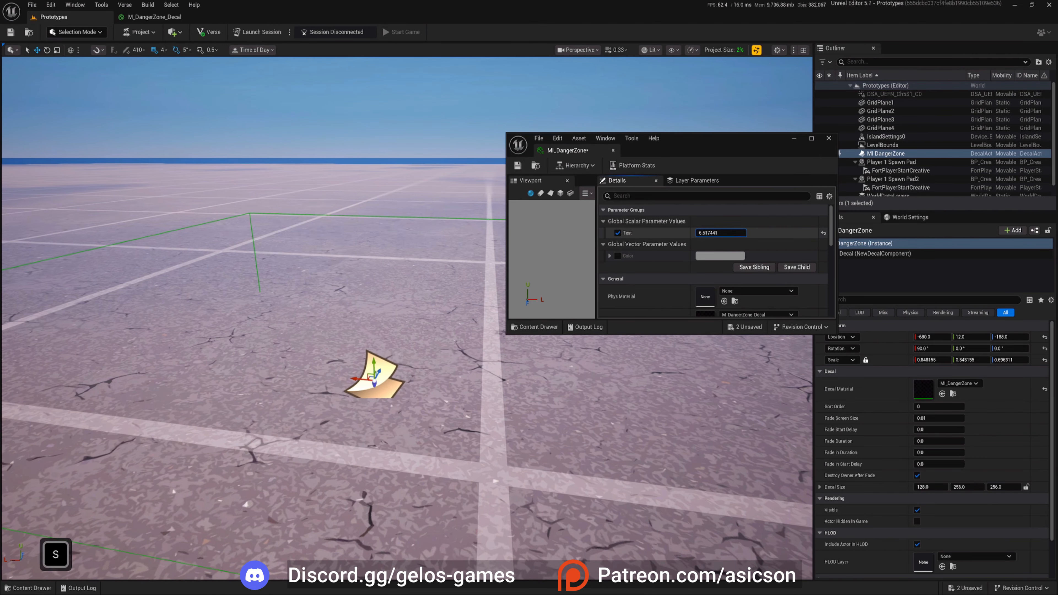
{"action": "left_click_drag", "start_coordinate": [734, 233], "coordinate": [722, 233]}
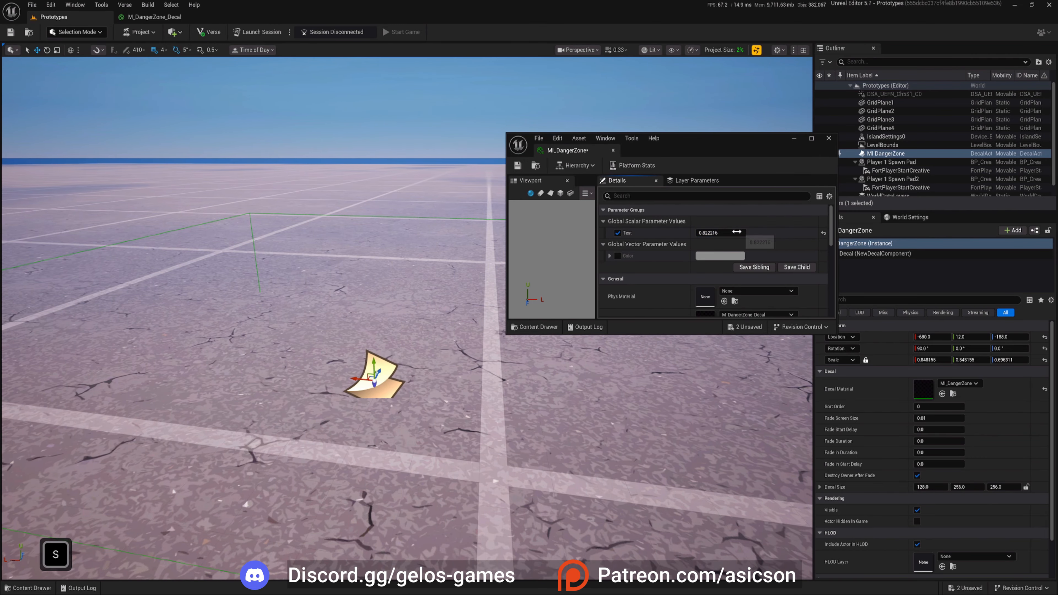
- In the M_DangerZone_Decal graph, connect a new constant of 1 to the SphereMask's Hardness input and save the material
{"action": "left_click", "coordinate": [134, 17]}
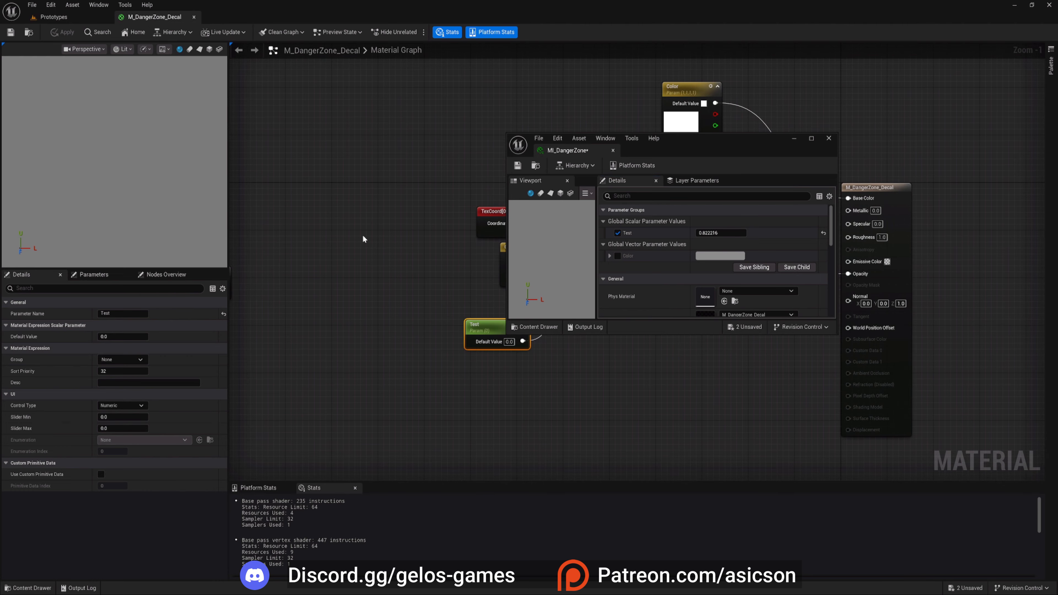
{"action": "left_click_drag", "start_coordinate": [721, 144], "coordinate": [541, 400]}
{"action": "right_click_drag", "start_coordinate": [507, 312], "coordinate": [682, 266]}
{"action": "right_click_drag", "start_coordinate": [582, 313], "coordinate": [634, 283]}
{"action": "right_click_drag", "start_coordinate": [595, 247], "coordinate": [636, 243]}
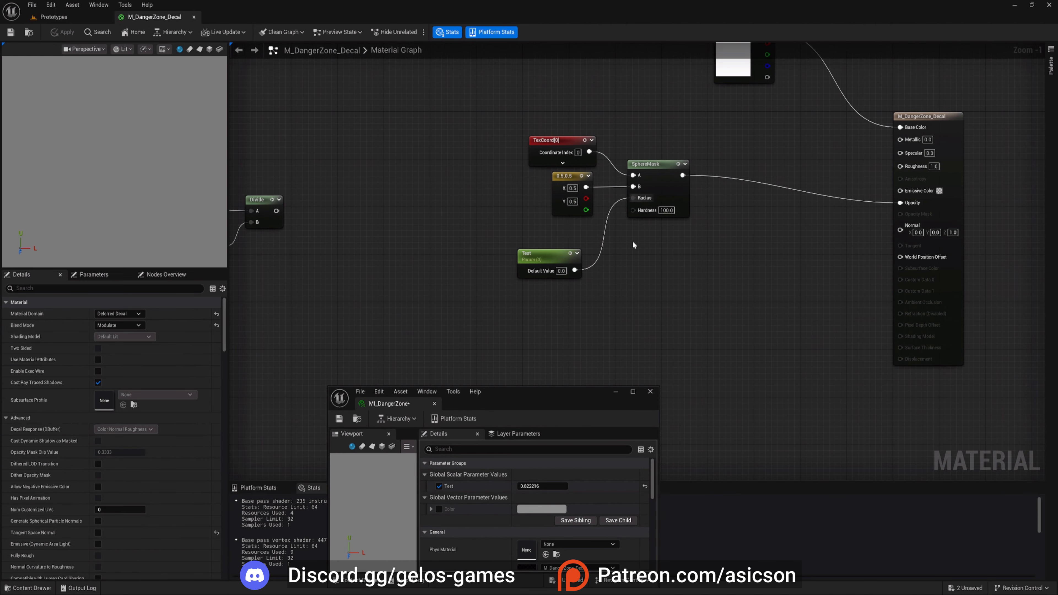
{"action": "key", "text": "1"}
{"action": "left_click", "coordinate": [614, 264]}
{"action": "left_click_drag", "start_coordinate": [650, 277], "coordinate": [633, 210]}
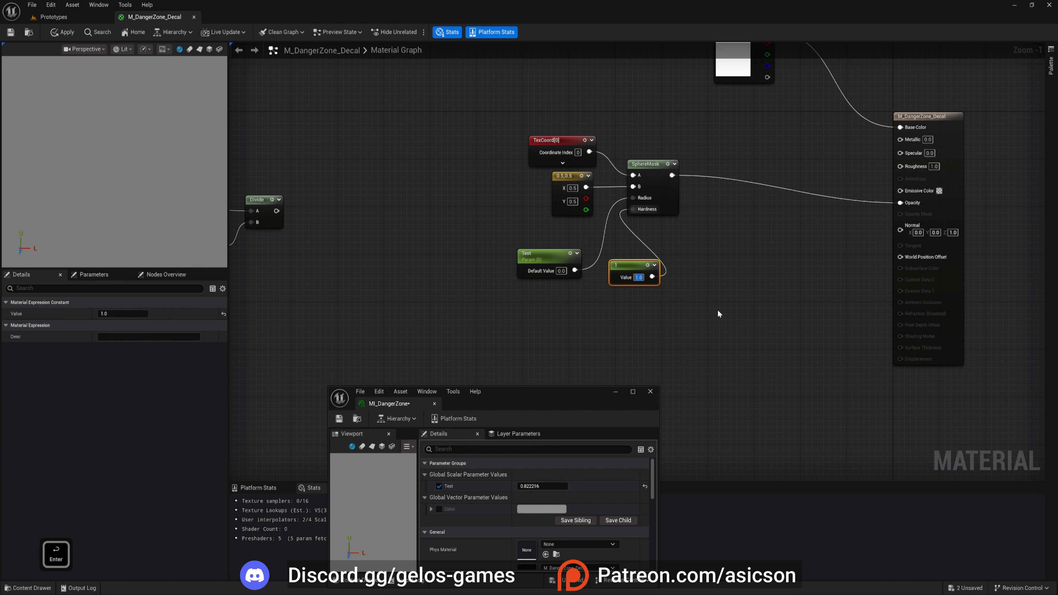
{"action": "left_click", "coordinate": [11, 32]}
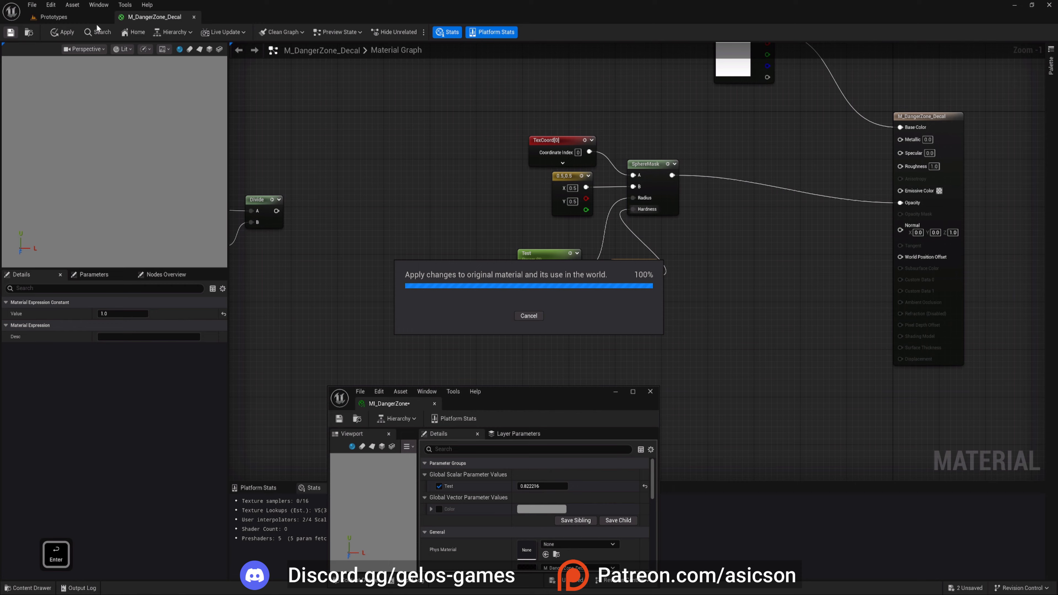
- Return to the Prototypes level and raise the material instance's Test parameter to about 1.33
{"action": "left_click", "coordinate": [68, 19]}
{"action": "right_click_drag", "start_coordinate": [500, 317], "coordinate": [558, 296]}
{"action": "left_click_drag", "start_coordinate": [533, 403], "coordinate": [668, 345]}
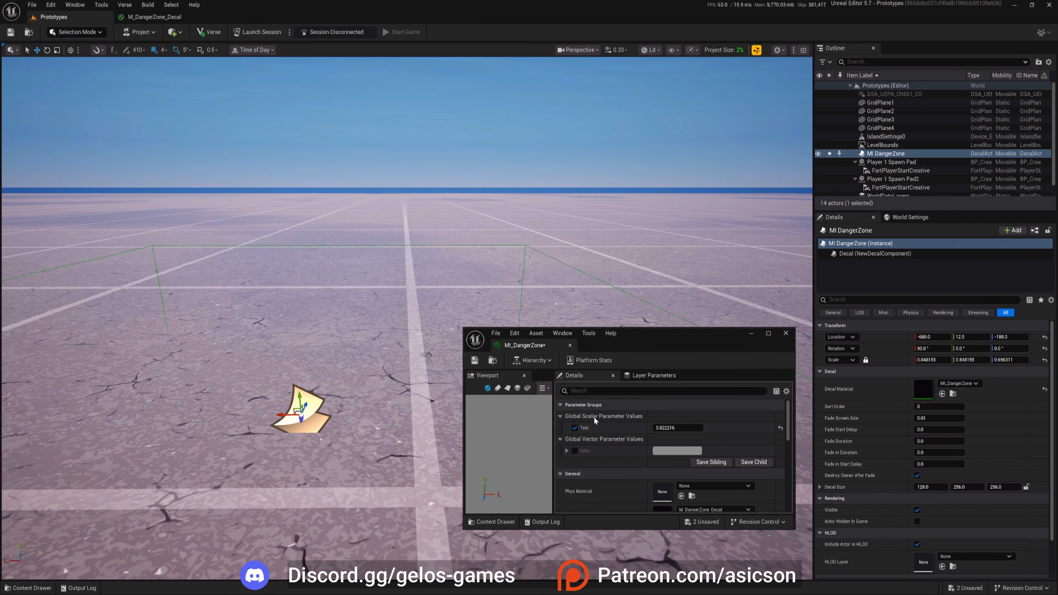
{"action": "left_click_drag", "start_coordinate": [679, 428], "coordinate": [717, 429]}
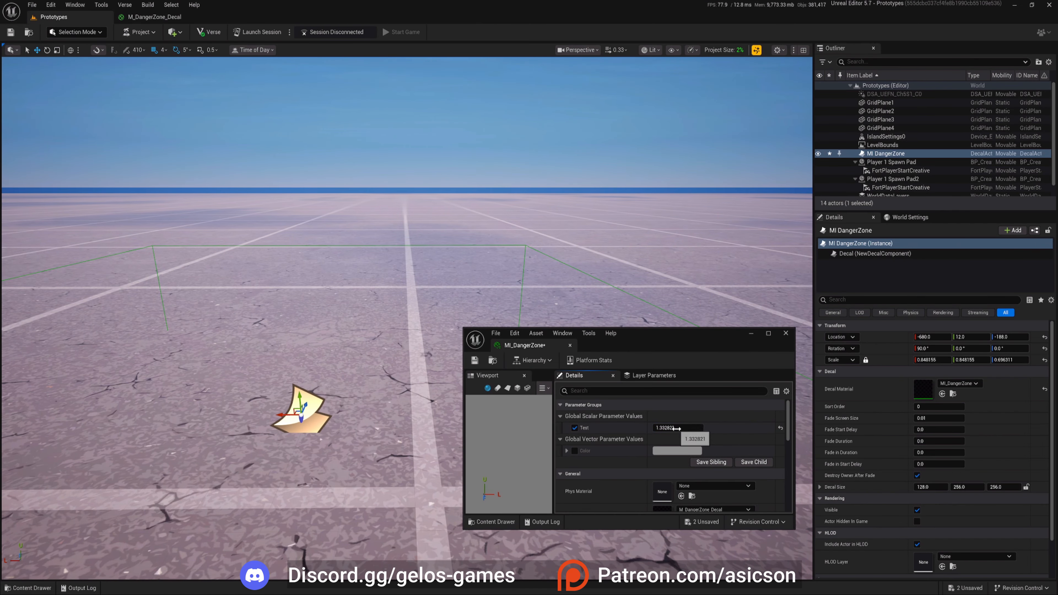
{"action": "left_click", "coordinate": [681, 428]}
- Override the material instance's Color parameter with orange-red and move its window clear of the decal
{"action": "left_click", "coordinate": [576, 451]}
{"action": "left_click", "coordinate": [676, 453]}
{"action": "left_click", "coordinate": [772, 535]}
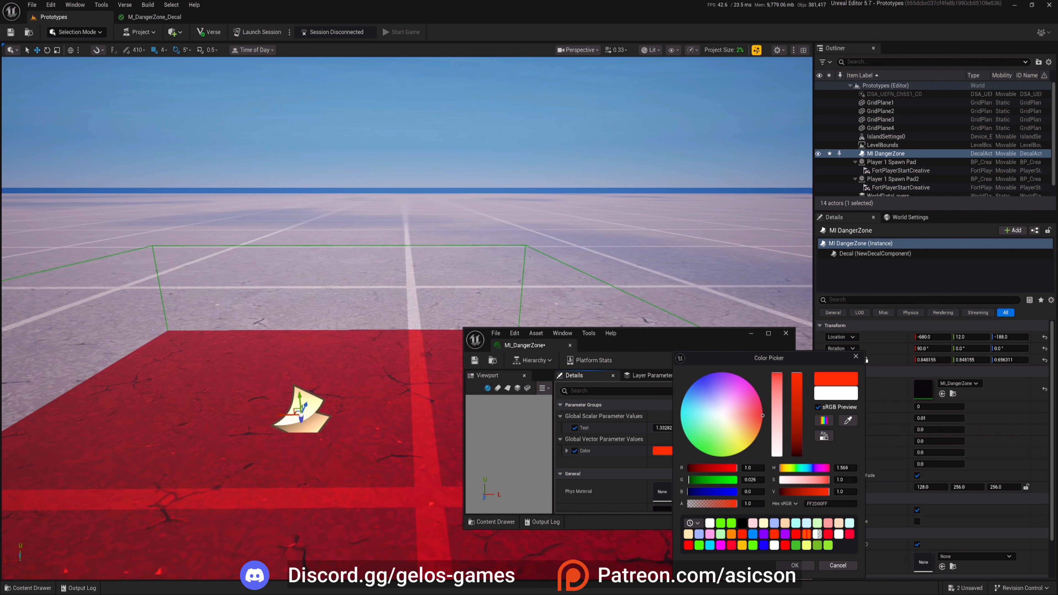
{"action": "left_click", "coordinate": [644, 333]}
{"action": "left_click_drag", "start_coordinate": [644, 333], "coordinate": [743, 236]}
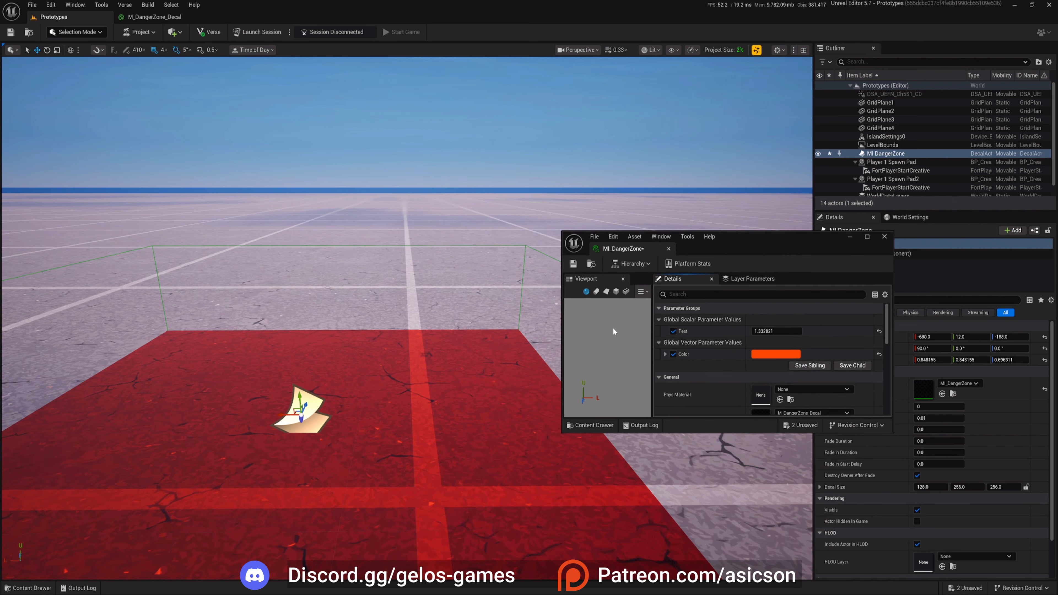
- Reduce the Test parameter to about 0.4 and examine the decal's shape on the ground from several angles
{"action": "left_click_drag", "start_coordinate": [777, 331], "coordinate": [744, 331]}
{"action": "key", "text": "s"}
{"action": "key", "text": "d"}
{"action": "key", "text": "q"}
{"action": "right_click_drag", "start_coordinate": [495, 354], "coordinate": [445, 396]}
{"action": "key", "text": "a"}
{"action": "key", "text": "q"}
{"action": "key", "text": "d"}
{"action": "key", "text": "a"}
{"action": "key", "text": "e"}
{"action": "key", "text": "d"}
{"action": "key", "text": "a"}
{"action": "key", "text": "s"}
{"action": "key", "text": "a"}
{"action": "key", "text": "w"}
{"action": "key", "text": "s"}
{"action": "key", "text": "d"}
- Set the Test parameter to 0.51
{"action": "left_click", "coordinate": [775, 331]}
{"action": "type", "text": "0.5"}
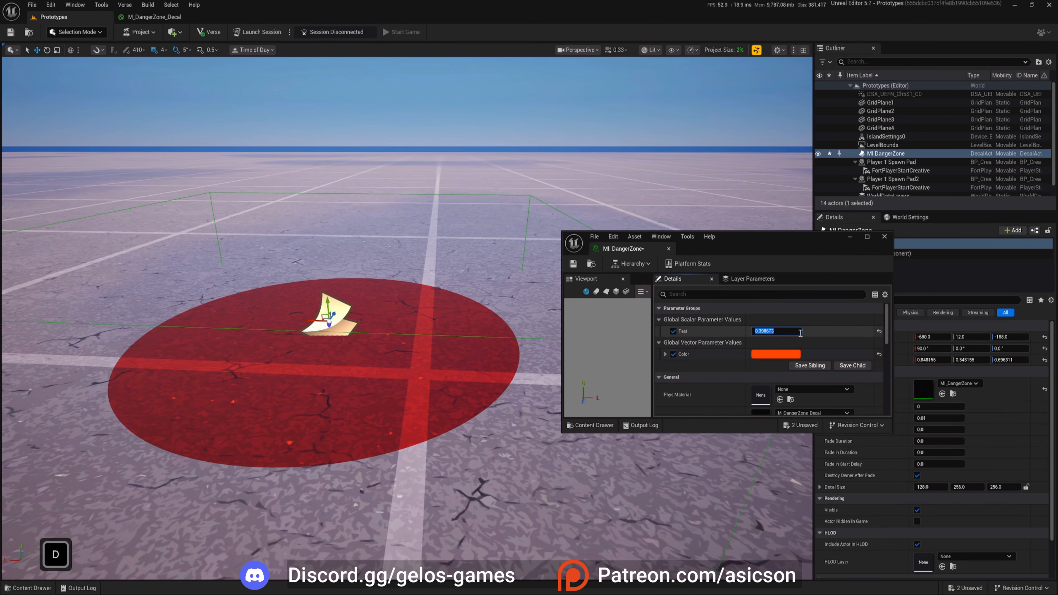
{"action": "key", "text": "Return"}
{"action": "mouse_move", "coordinate": [491, 377]}
{"action": "right_mouse_down"}
{"action": "mouse_move", "coordinate": [520, 376]}
{"action": "mouse_move", "coordinate": [490, 396]}
{"action": "right_mouse_up"}
{"action": "key", "text": "e"}
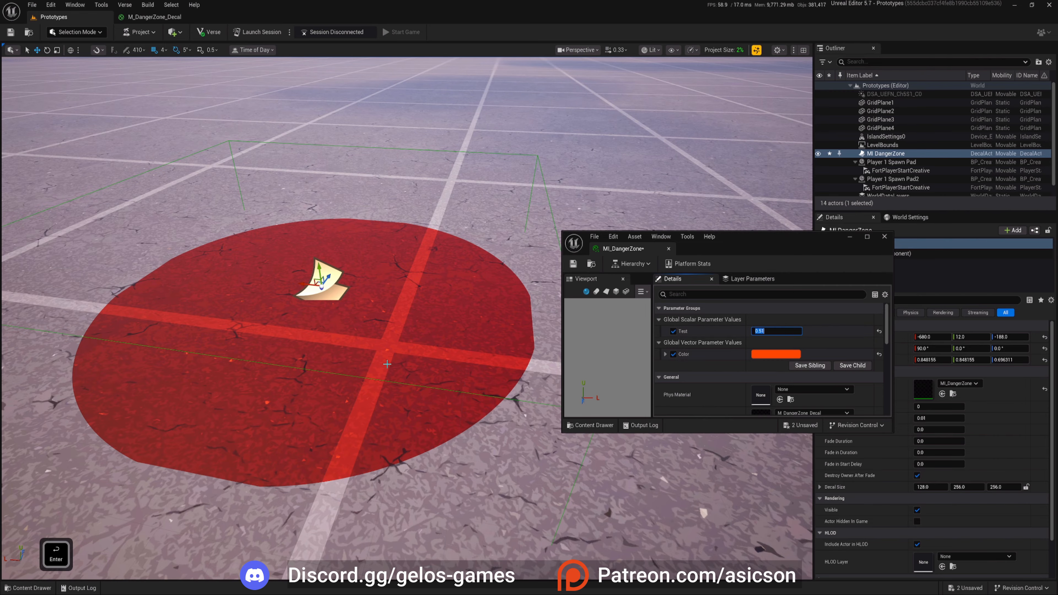
- Examine the outer edges of the red decal up close and from farther away
{"action": "right_click_drag", "start_coordinate": [462, 375], "coordinate": [425, 369]}
{"action": "key", "text": "w"}
{"action": "key", "text": "d"}
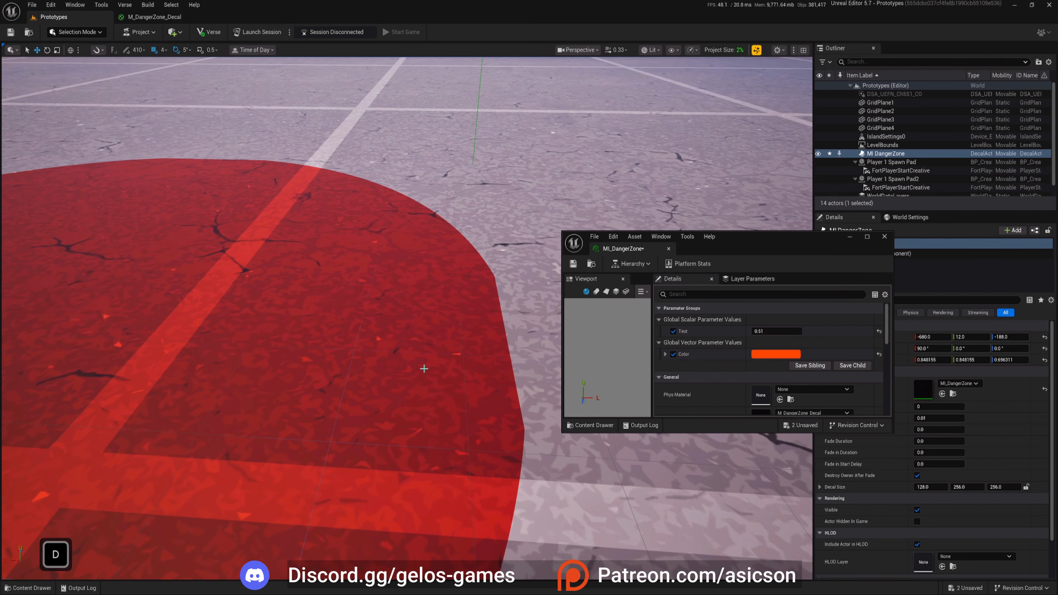
{"action": "mouse_move", "coordinate": [491, 355]}
{"action": "right_mouse_down"}
{"action": "mouse_move", "coordinate": [508, 353]}
{"action": "mouse_move", "coordinate": [497, 351]}
{"action": "right_mouse_up"}
{"action": "key", "text": "s"}
{"action": "key", "text": "a"}
{"action": "key", "text": "w"}
{"action": "key", "text": "s"}
{"action": "key", "text": "d"}
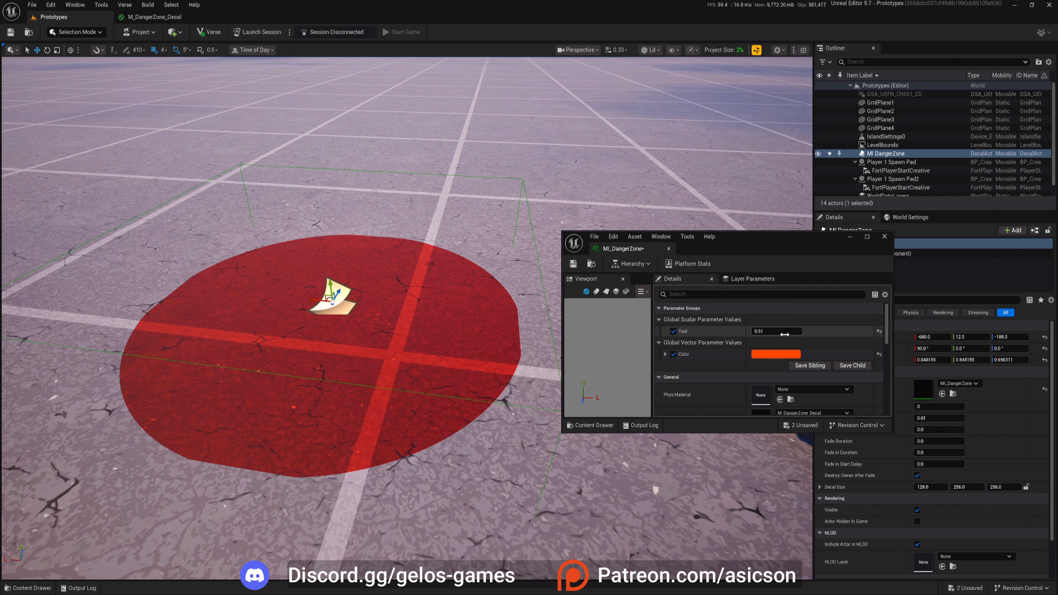
- Raise the Test parameter to about 0.74 and close the material instance window
{"action": "mouse_move", "coordinate": [776, 332]}
{"action": "left_mouse_down"}
{"action": "mouse_move", "coordinate": [791, 331]}
{"action": "mouse_move", "coordinate": [760, 332]}
{"action": "mouse_move", "coordinate": [794, 332]}
{"action": "mouse_move", "coordinate": [774, 331]}
{"action": "left_mouse_up"}
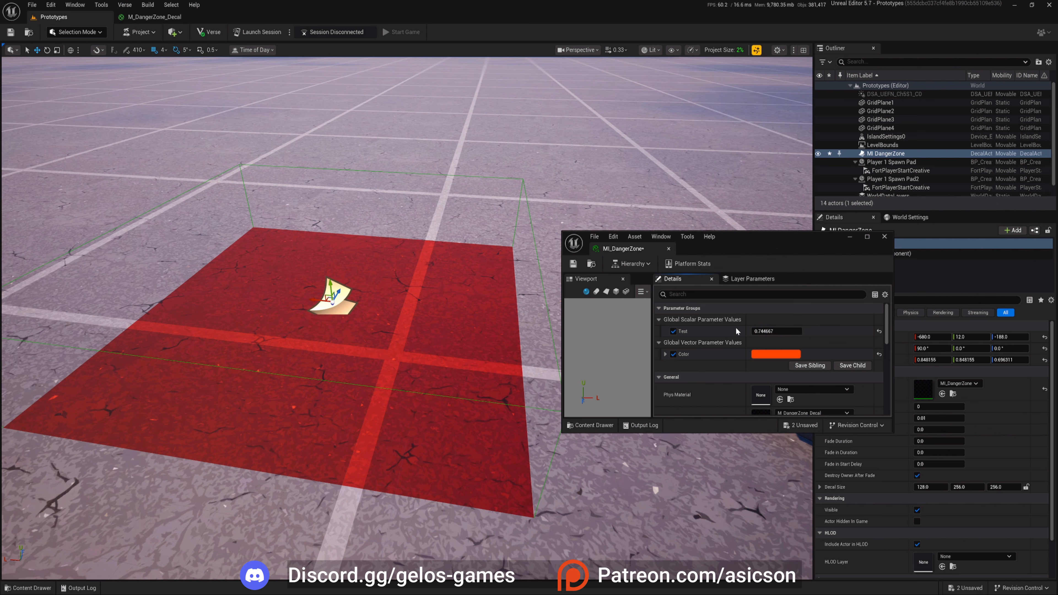
{"action": "left_click", "coordinate": [668, 249]}
- Delete the Test parameter node from the M_DangerZone_Decal material graph
{"action": "left_click", "coordinate": [155, 16]}
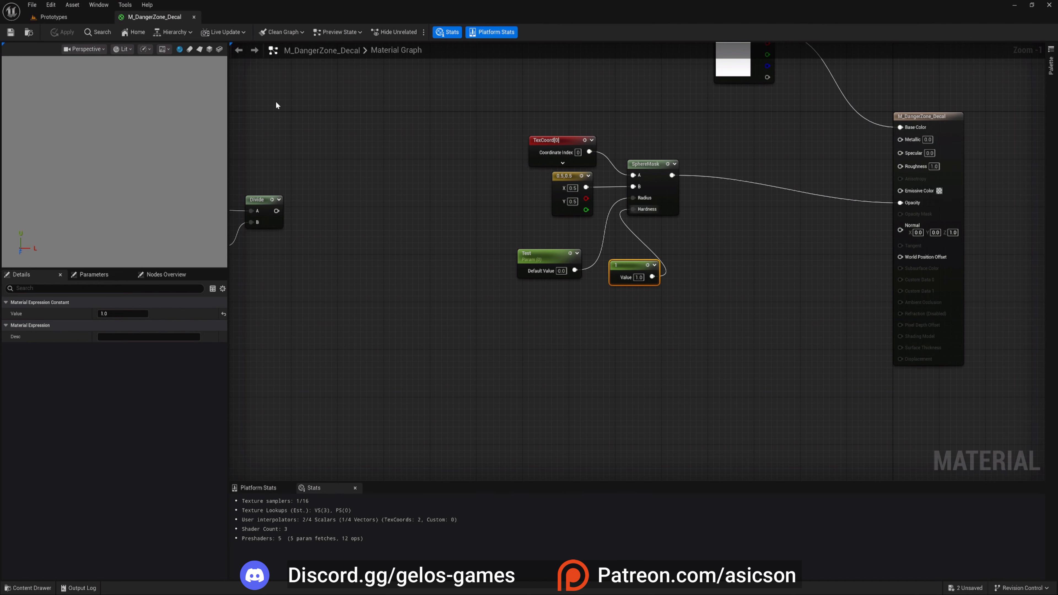
{"action": "right_click_drag", "start_coordinate": [554, 291], "coordinate": [537, 300]}
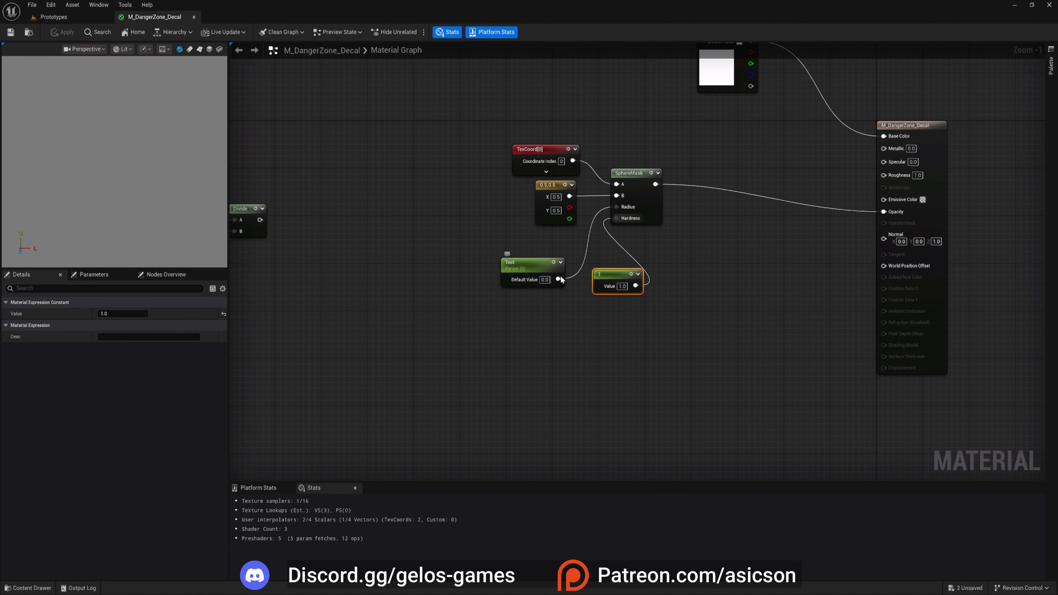
{"action": "left_click", "coordinate": [525, 269]}
{"action": "key", "text": "Delete"}
- Add a second Divide node beside the one that divides Progress by MaxDuration
{"action": "right_click_drag", "start_coordinate": [425, 292], "coordinate": [628, 298]}
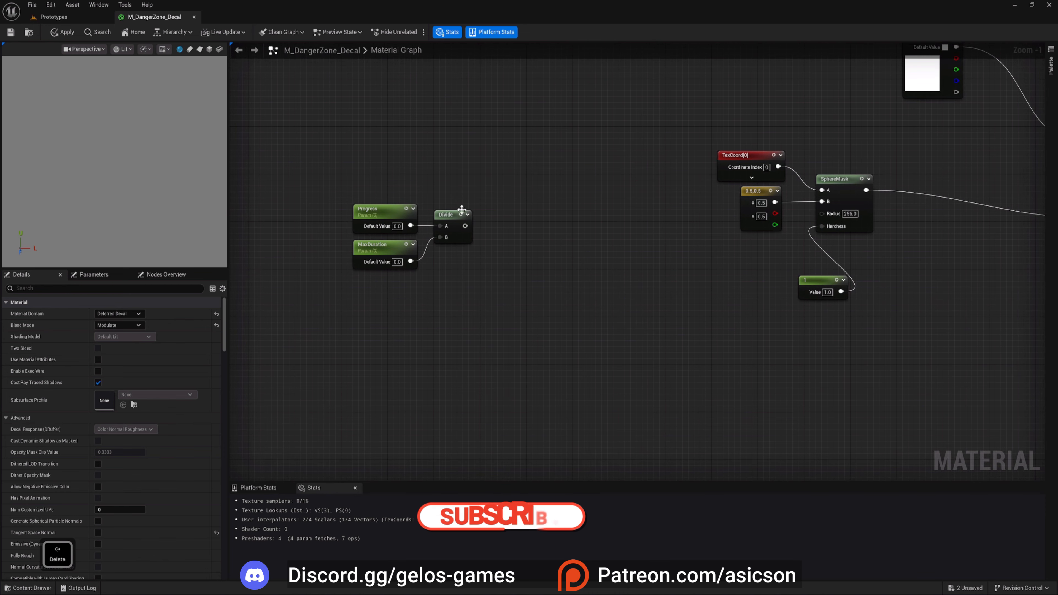
{"action": "right_click_drag", "start_coordinate": [461, 210], "coordinate": [451, 267]}
{"action": "left_click_drag", "start_coordinate": [348, 227], "coordinate": [495, 348]}
{"action": "scroll", "coordinate": [414, 292], "scroll_direction": "up", "scroll_amount": 1}
{"action": "right_click_drag", "start_coordinate": [505, 292], "coordinate": [489, 318]}
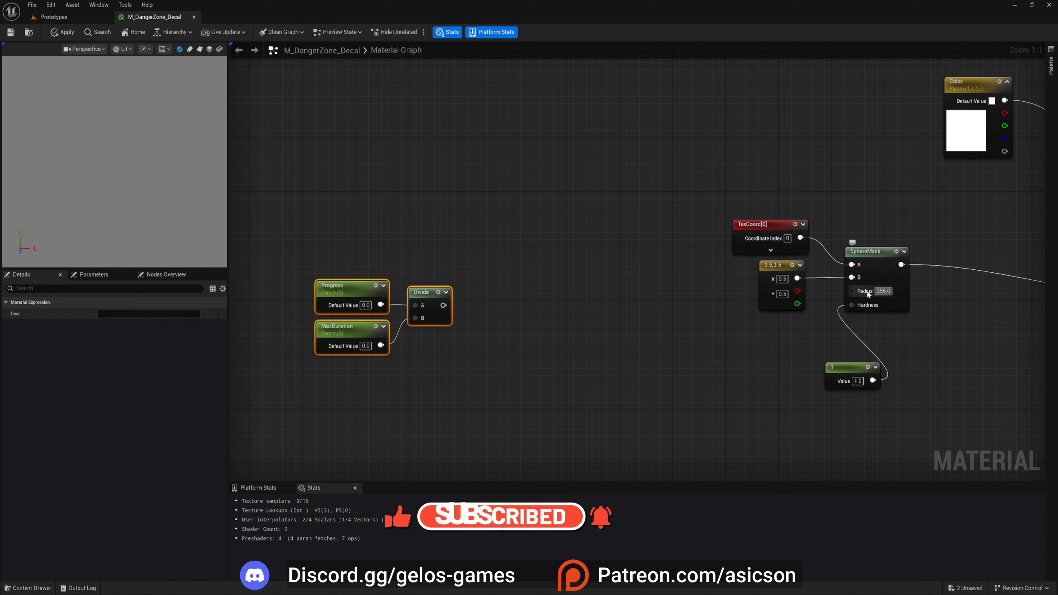
{"action": "left_click", "coordinate": [495, 306]}
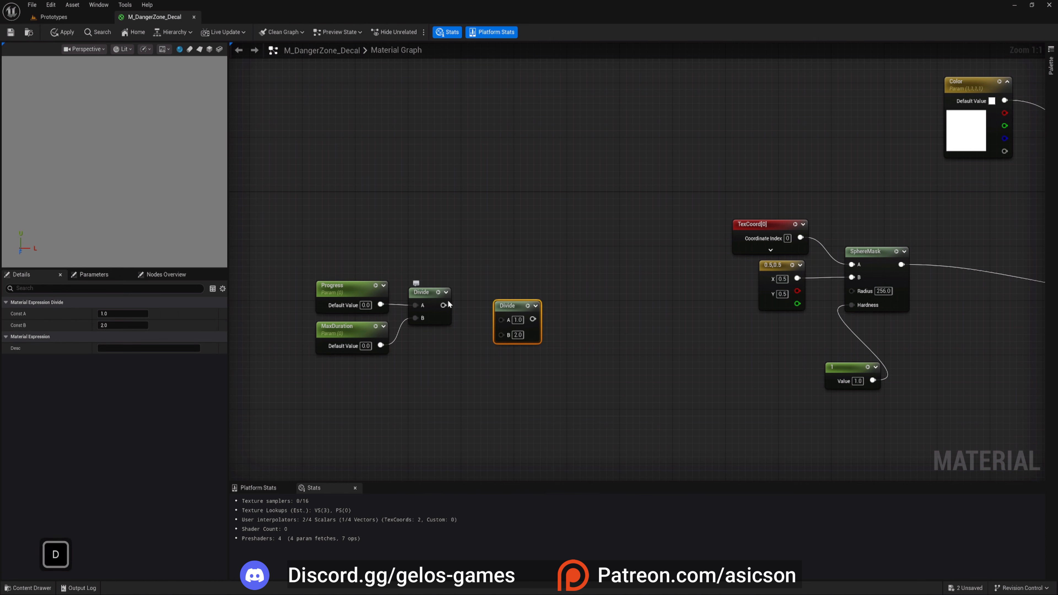
{"action": "left_click_drag", "start_coordinate": [421, 238], "coordinate": [455, 345]}
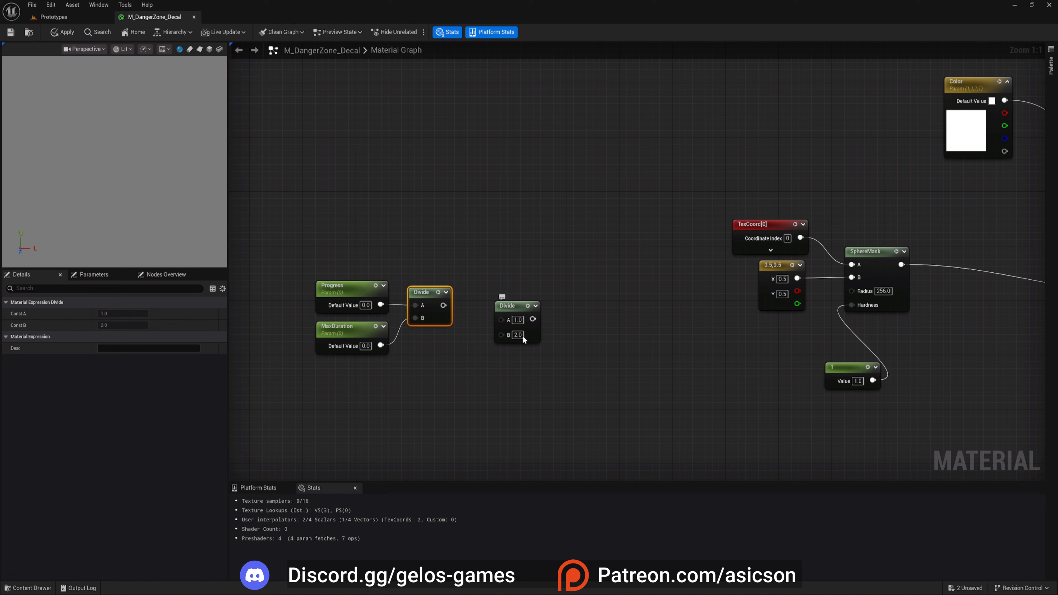
- Connect the output of the Progress by MaxDuration Divide node to input A of the second Divide node
{"action": "left_click_drag", "start_coordinate": [442, 305], "coordinate": [518, 310]}
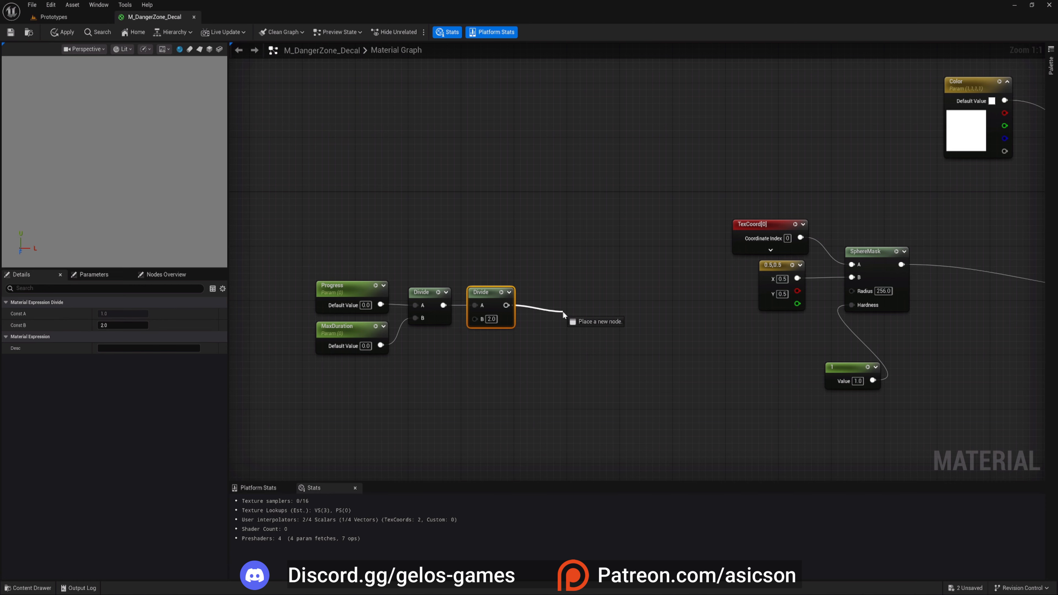
{"action": "left_click_drag", "start_coordinate": [562, 311], "coordinate": [563, 311]}
{"action": "left_click", "coordinate": [530, 265]}
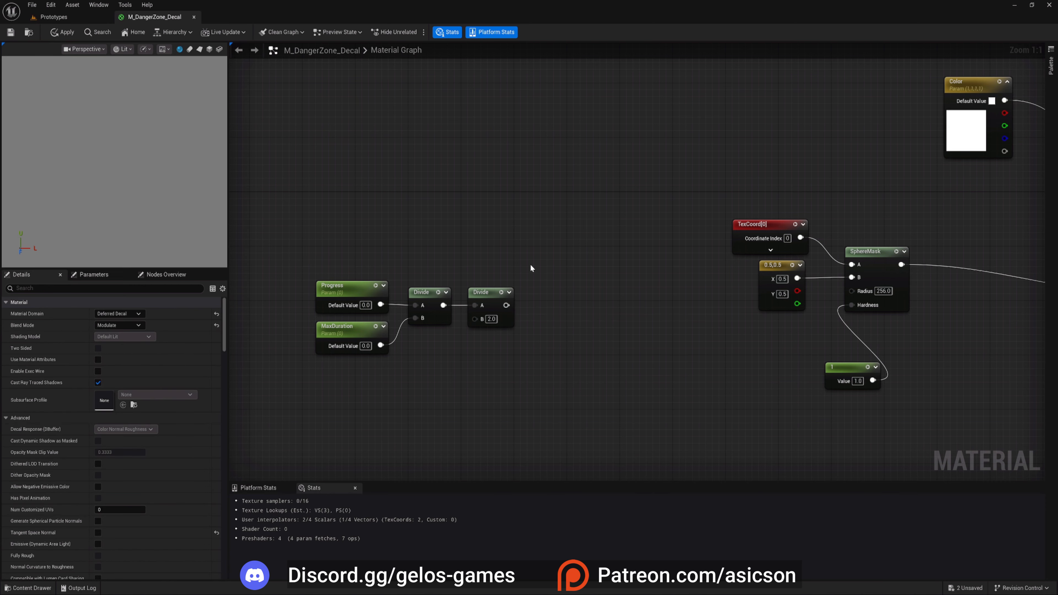
{"action": "right_click_drag", "start_coordinate": [482, 244], "coordinate": [535, 260]}
{"action": "left_click_drag", "start_coordinate": [477, 354], "coordinate": [489, 397]}
{"action": "left_click", "coordinate": [558, 319]}
{"action": "left_click_drag", "start_coordinate": [560, 322], "coordinate": [623, 332]}
{"action": "left_click", "coordinate": [378, 265]}
{"action": "left_click_drag", "start_coordinate": [377, 265], "coordinate": [443, 401]}
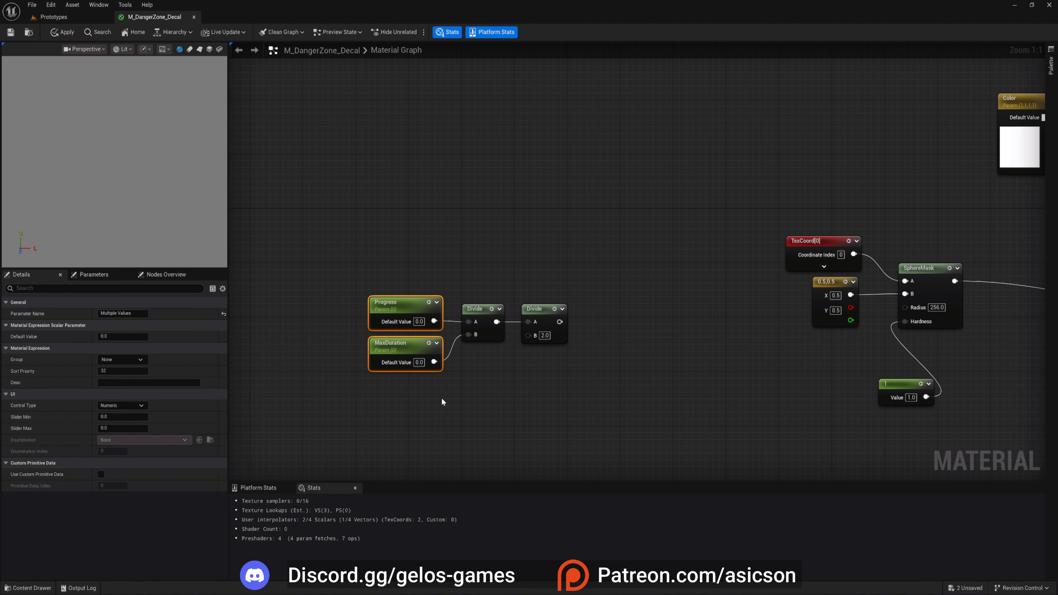
{"action": "left_click_drag", "start_coordinate": [559, 322], "coordinate": [612, 342]}
{"action": "right_click_drag", "start_coordinate": [619, 312], "coordinate": [553, 311]}
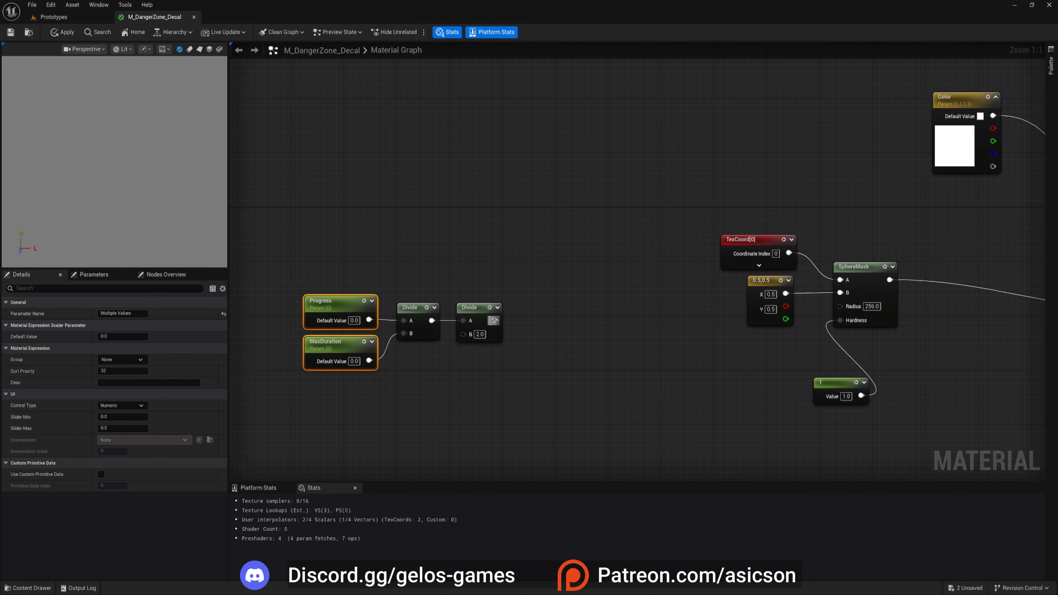
- Connect the second Divide's output to the SphereMask radius and move the Progress, MaxDuration and both Divide nodes close to the SphereMask
{"action": "left_click_drag", "start_coordinate": [494, 320], "coordinate": [840, 306]}
{"action": "left_click_drag", "start_coordinate": [350, 246], "coordinate": [521, 409]}
{"action": "left_click_drag", "start_coordinate": [471, 314], "coordinate": [763, 349]}
{"action": "left_click", "coordinate": [739, 330]}
{"action": "right_click_drag", "start_coordinate": [740, 330], "coordinate": [566, 301]}
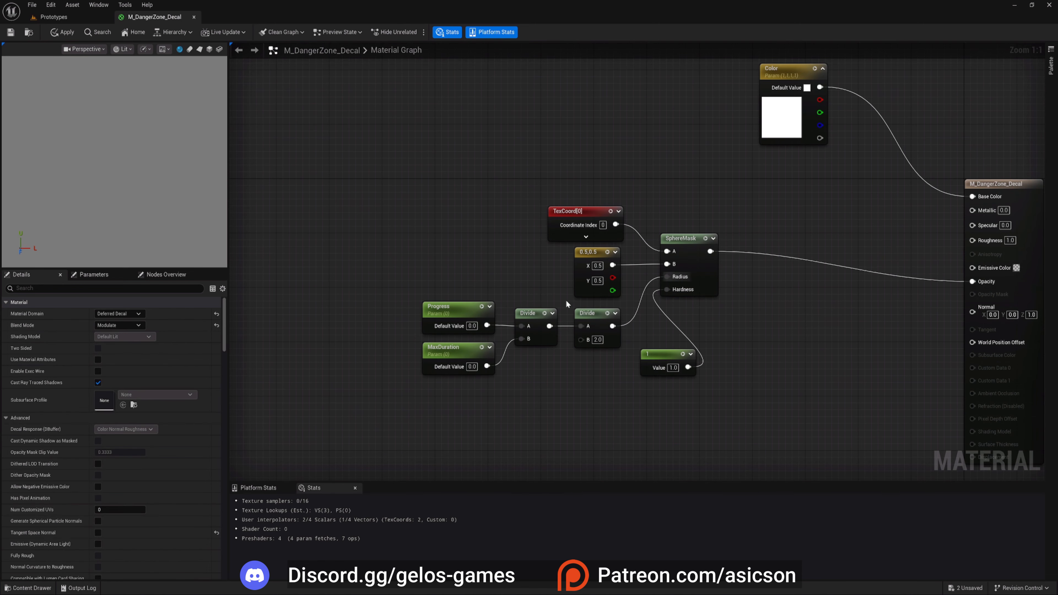
- Delete the constant 1 node feeding the SphereMask hardness and set the SphereMask's hardness to 99.5
{"action": "left_click", "coordinate": [659, 356]}
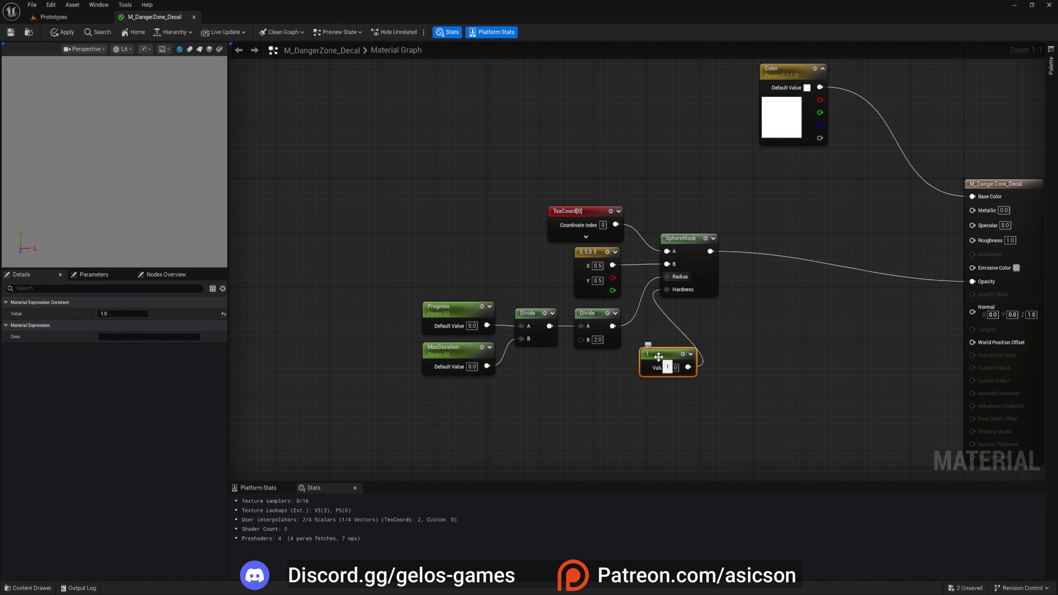
{"action": "key", "text": "Delete"}
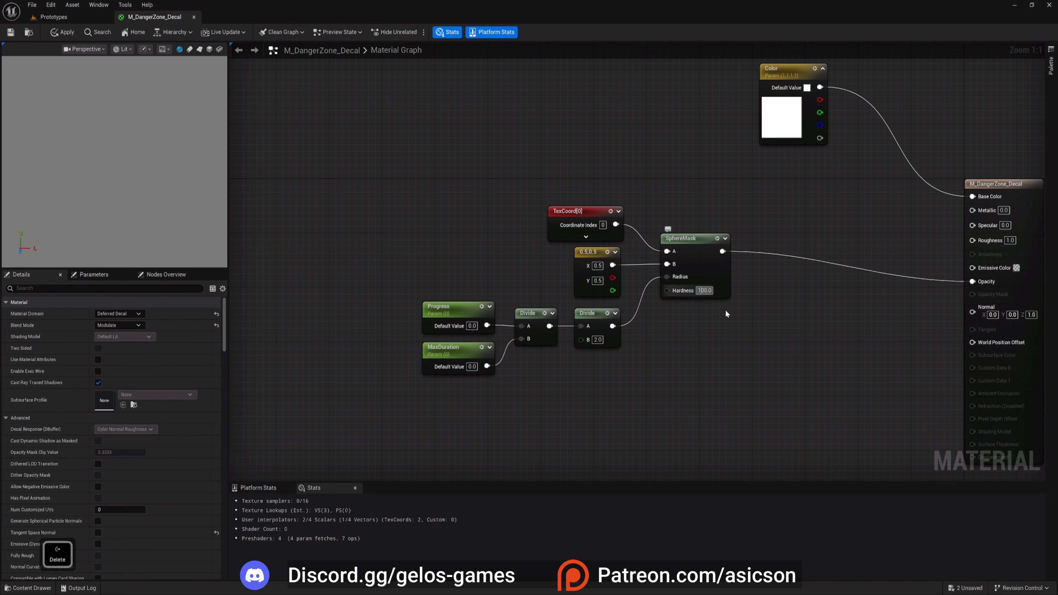
{"action": "left_click", "coordinate": [704, 290]}
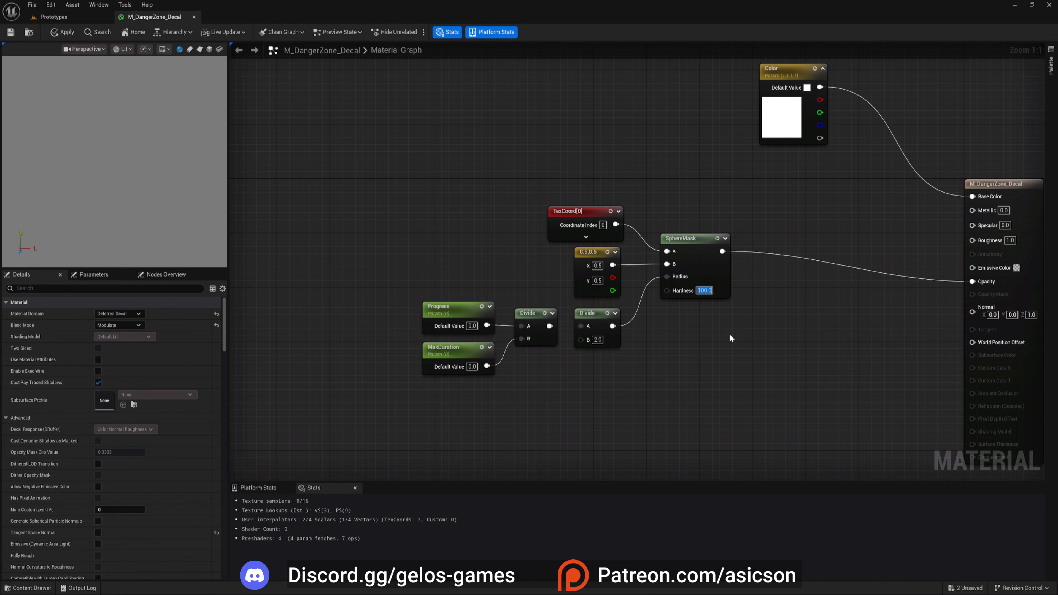
{"action": "type", "text": "99.5"}
{"action": "key", "text": "Return"}
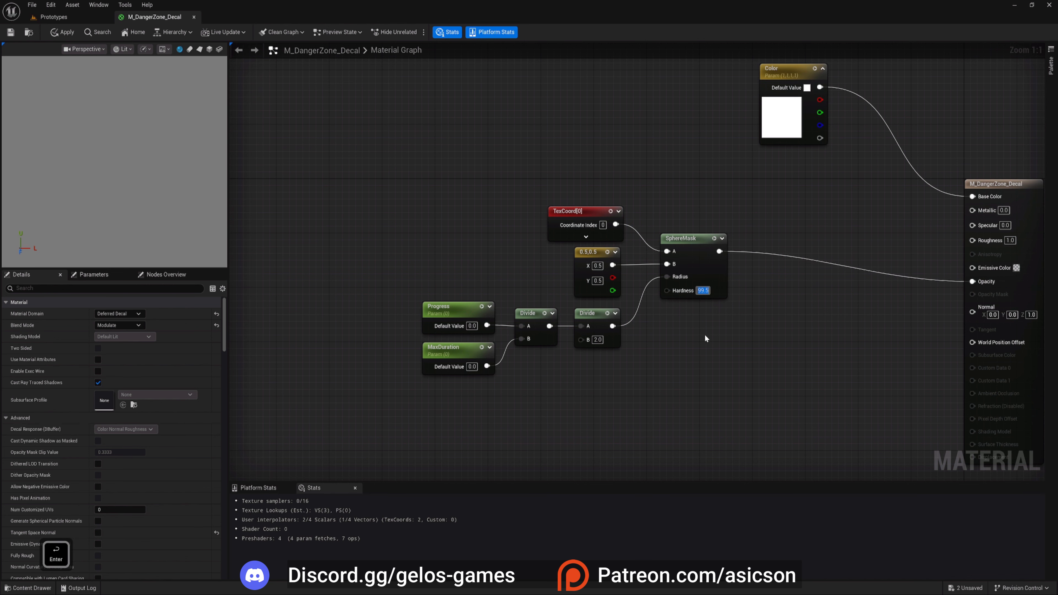
{"action": "right_click_drag", "start_coordinate": [705, 335], "coordinate": [603, 348]}
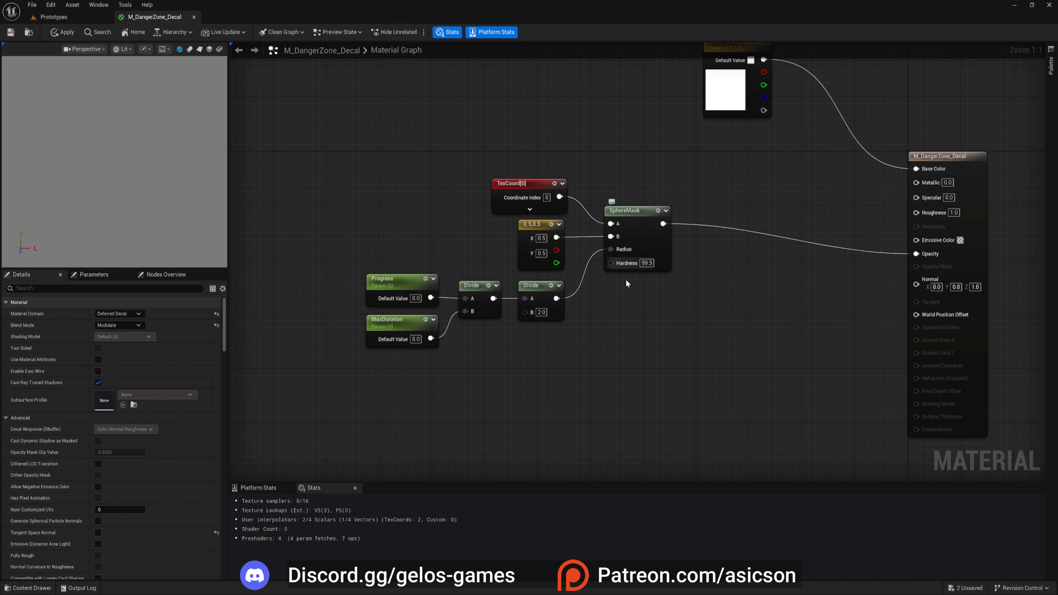
{"action": "right_click_drag", "start_coordinate": [434, 374], "coordinate": [481, 359]}
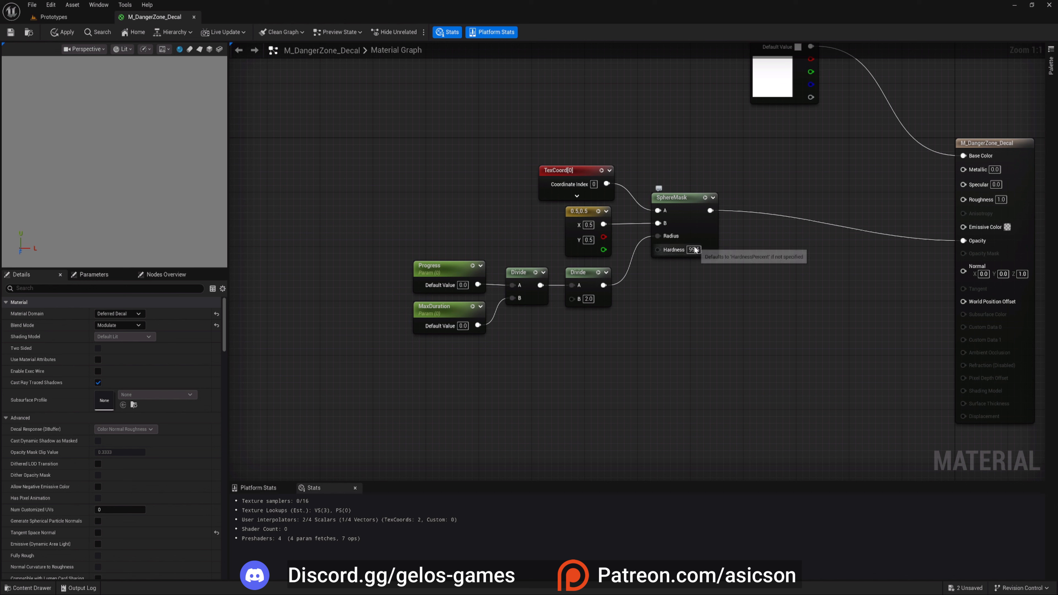
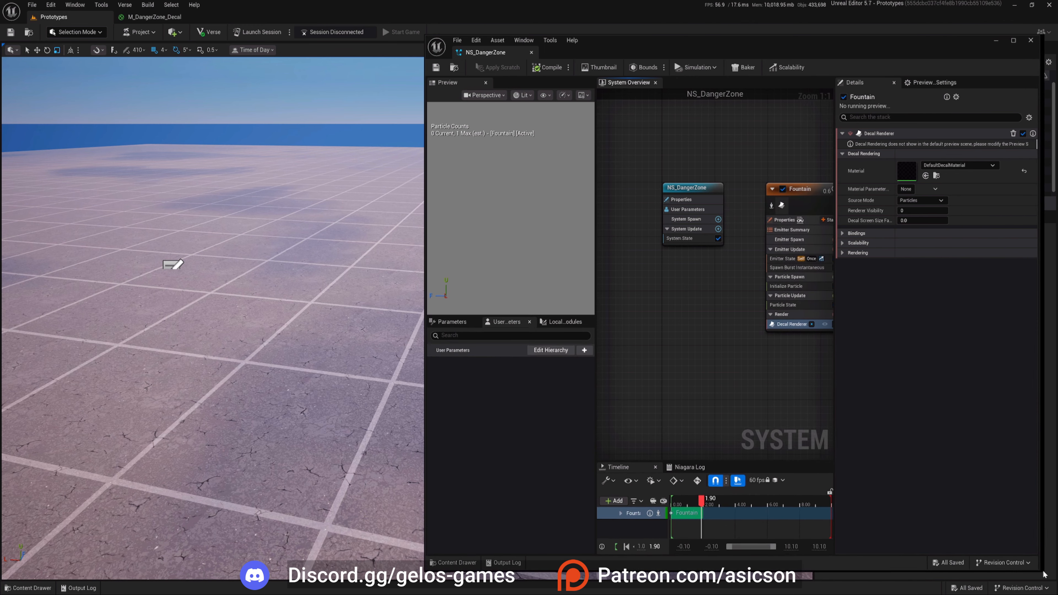
- Widen the NS_DangerZone editor window and place the NS_DangerZone Niagara system on the ground in the level
{"action": "right_click_drag", "start_coordinate": [252, 469], "coordinate": [284, 474]}
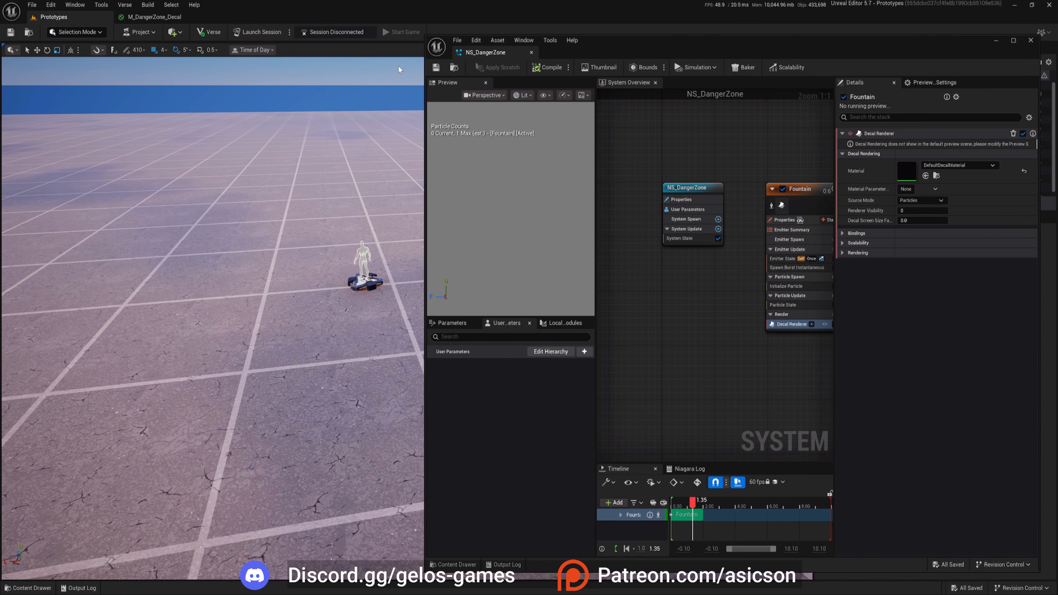
{"action": "left_click_drag", "start_coordinate": [425, 107], "coordinate": [387, 109]}
{"action": "left_click", "coordinate": [417, 69]}
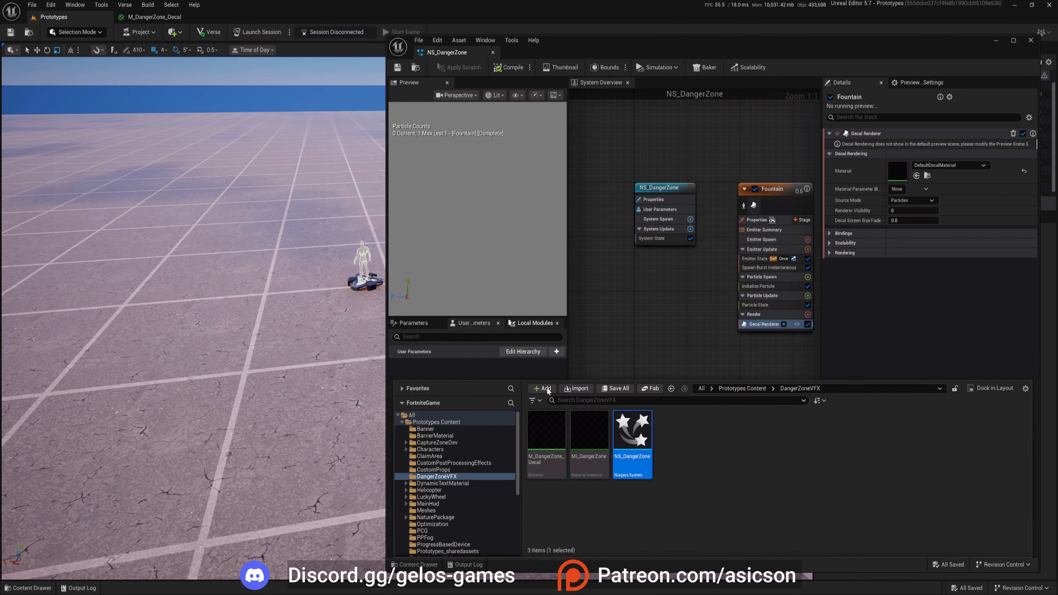
{"action": "left_click_drag", "start_coordinate": [630, 449], "coordinate": [205, 367]}
{"action": "key", "text": "d"}
{"action": "right_click_drag", "start_coordinate": [288, 338], "coordinate": [271, 355]}
{"action": "key", "text": "w"}
{"action": "key", "text": "a"}
{"action": "key", "text": "s"}
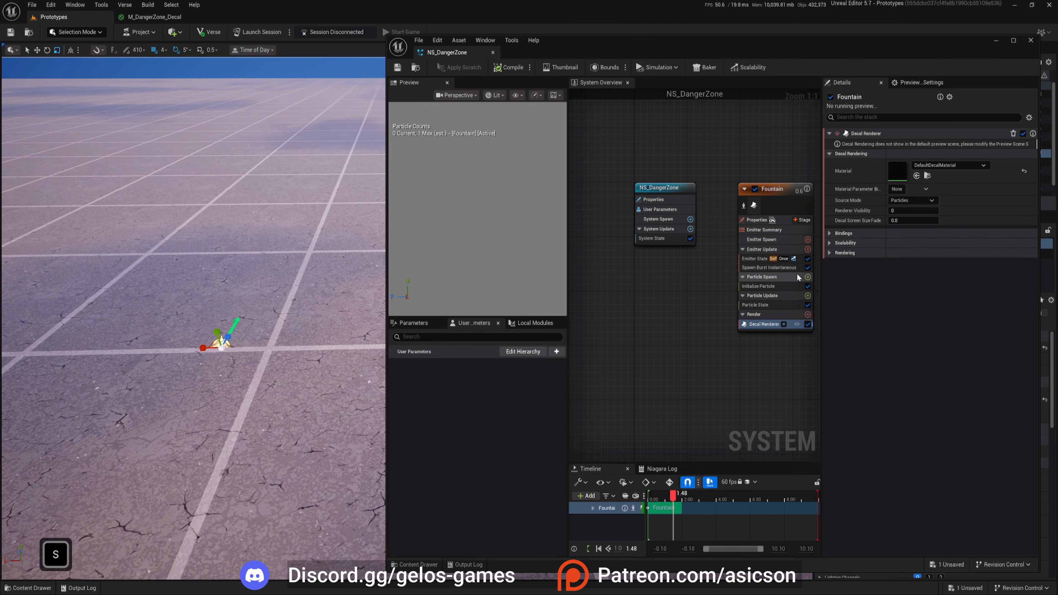
- Assign the MI_DangerZone material instance as the material of the Fountain emitter's Decal Renderer
{"action": "right_click_drag", "start_coordinate": [743, 281], "coordinate": [650, 269]}
{"action": "key", "text": "ctrl+space"}
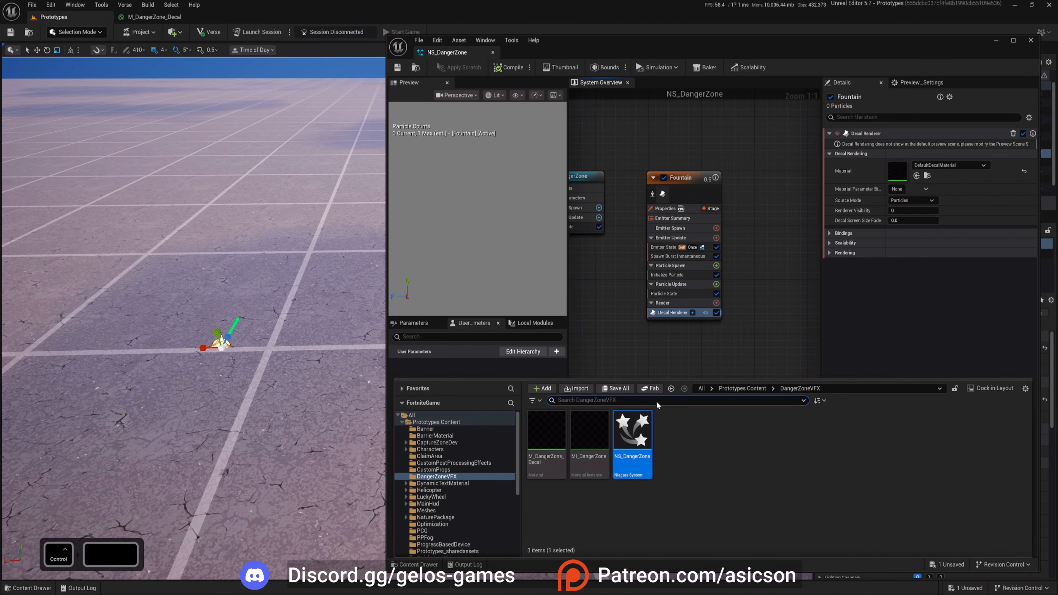
{"action": "left_click", "coordinate": [590, 450]}
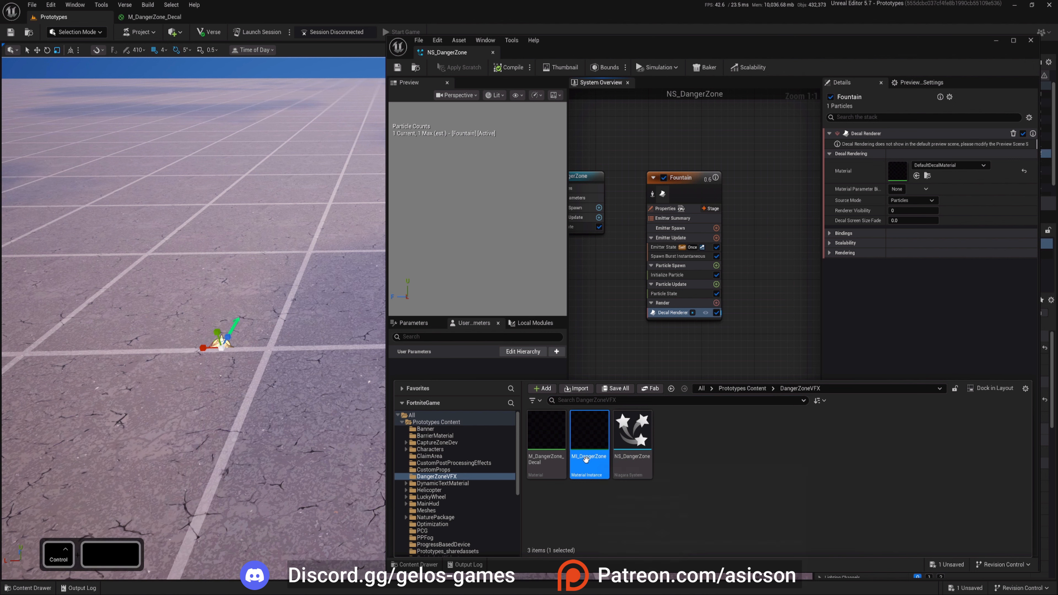
{"action": "left_click_drag", "start_coordinate": [621, 456], "coordinate": [900, 173]}
{"action": "right_click_drag", "start_coordinate": [687, 348], "coordinate": [707, 362]}
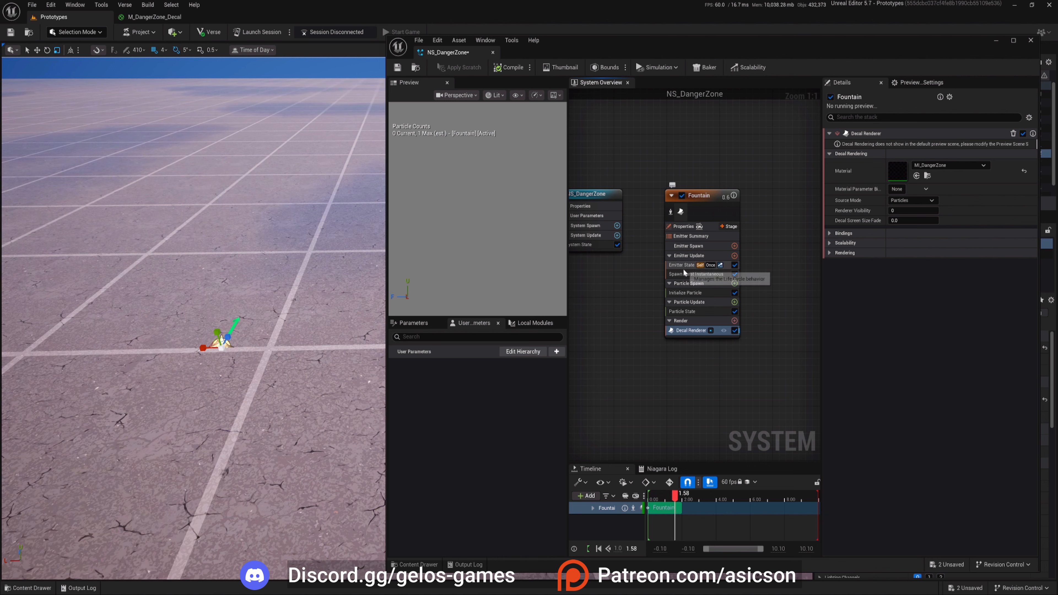
- Examine the Initialize Particle settings and the Decal Renderer's bindings, material parameters, scalability and rendering options
{"action": "left_click", "coordinate": [693, 293]}
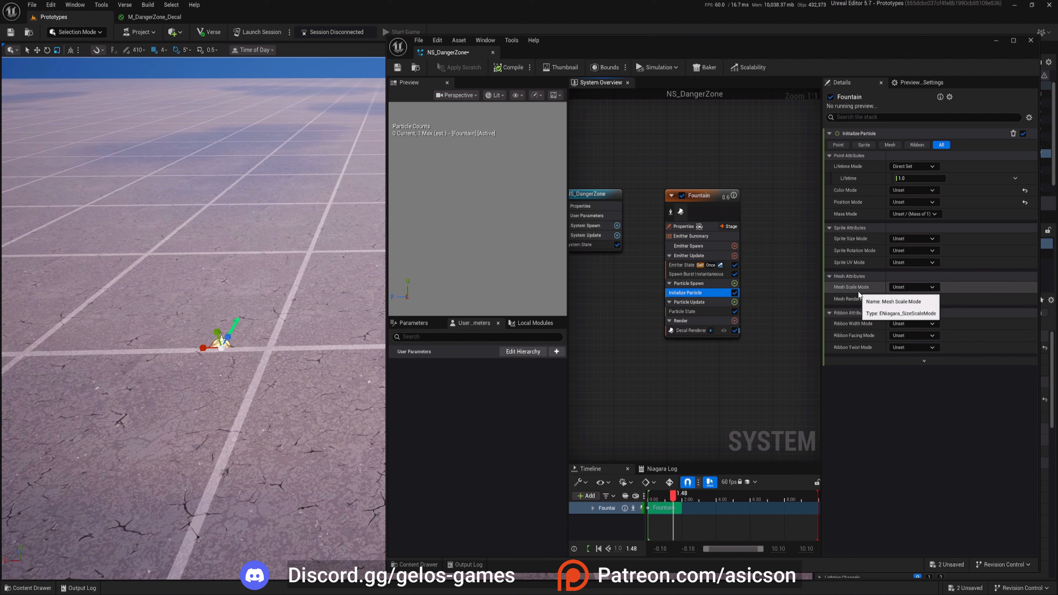
{"action": "left_click", "coordinate": [695, 332]}
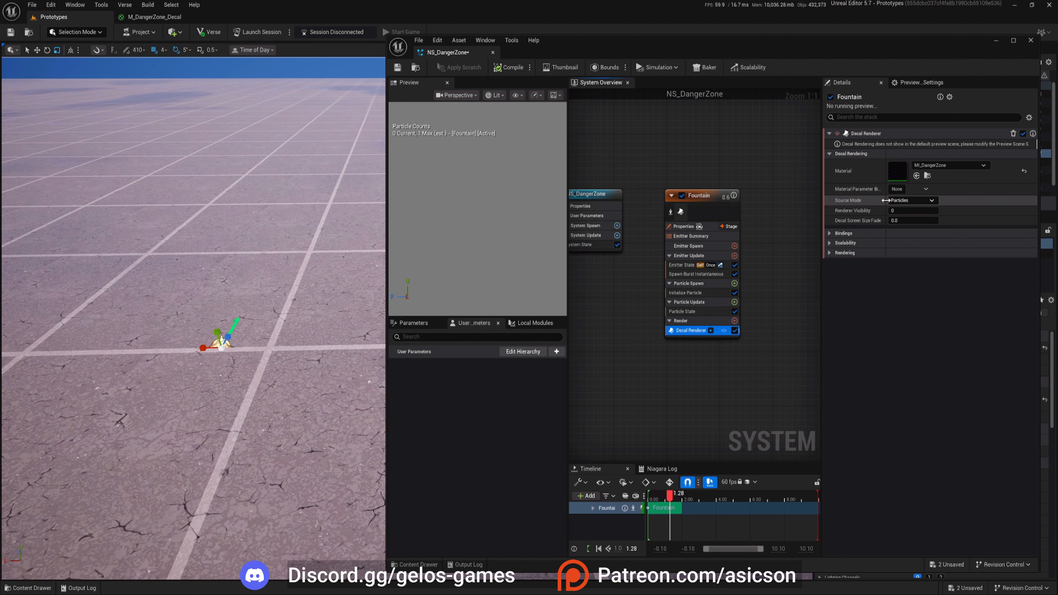
{"action": "left_click", "coordinate": [831, 253]}
{"action": "left_click", "coordinate": [829, 242]}
{"action": "left_click", "coordinate": [831, 233]}
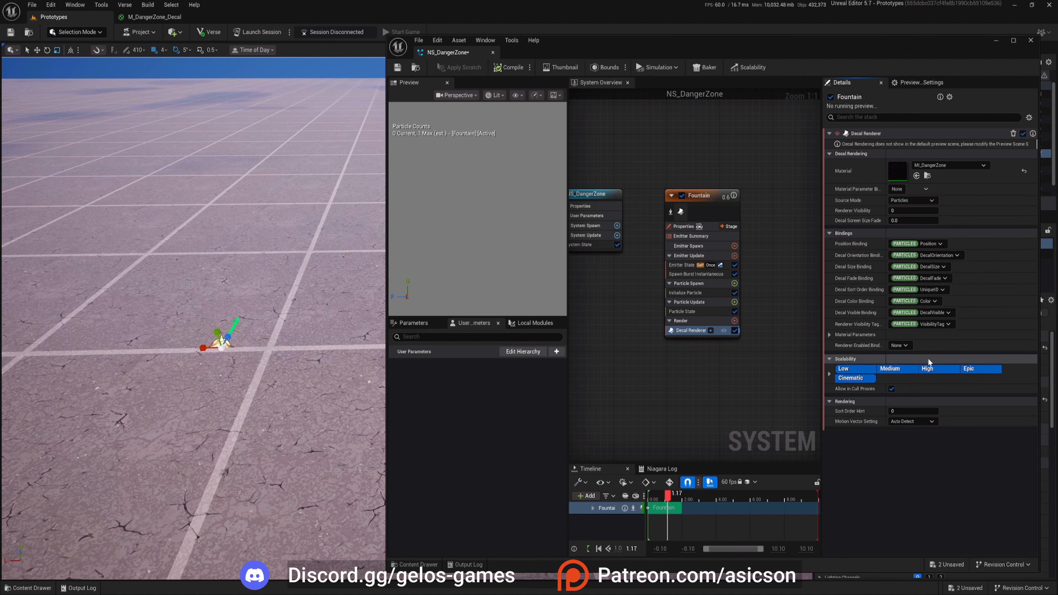
{"action": "left_click", "coordinate": [830, 335]}
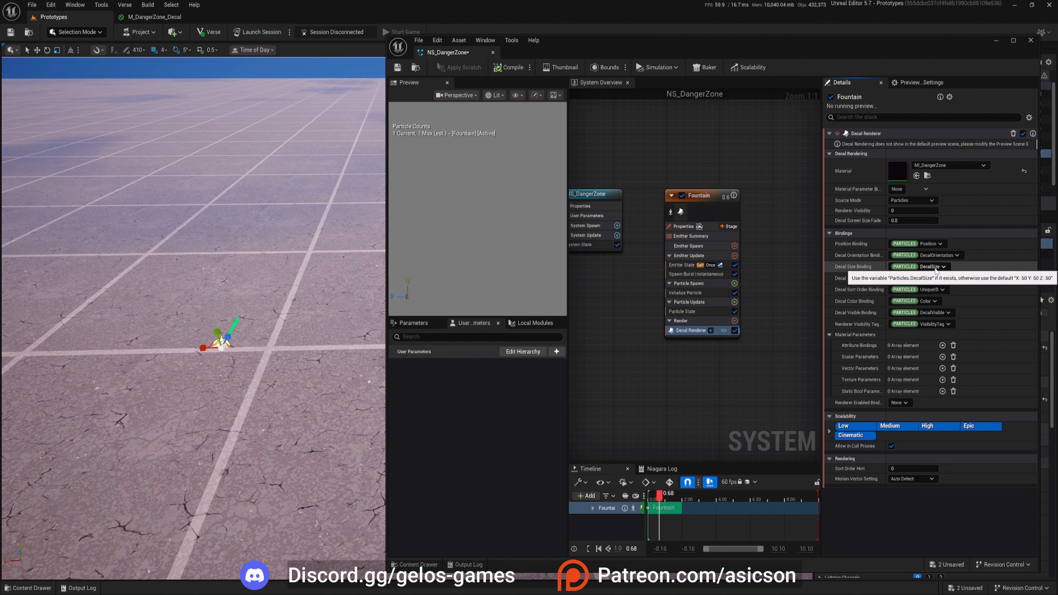
- Add a Vector user parameter named DecalSize to the NS_DangerZone system
{"action": "left_click", "coordinate": [557, 352]}
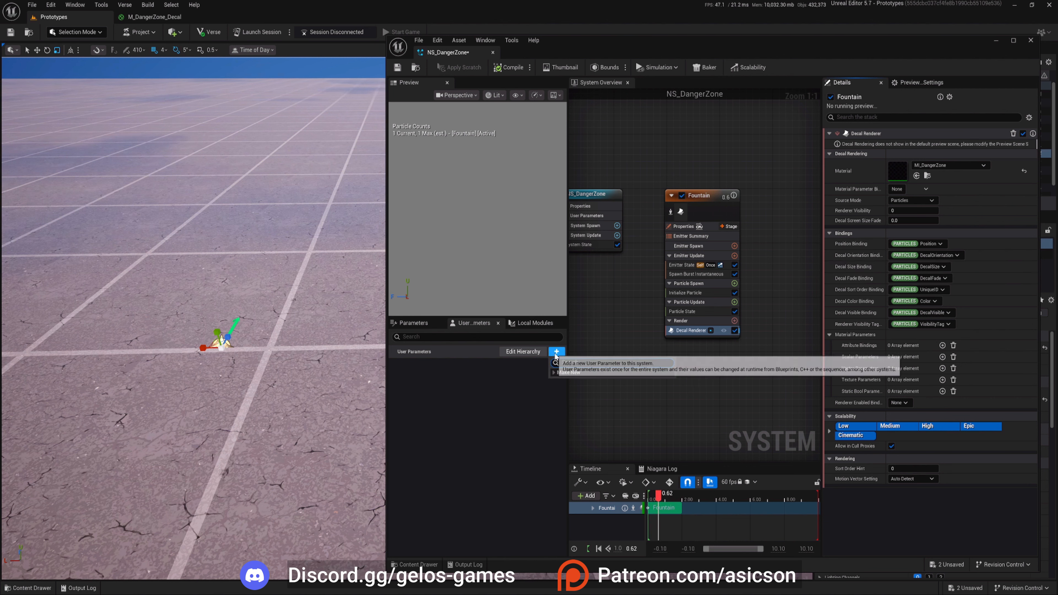
{"action": "left_click", "coordinate": [555, 372]}
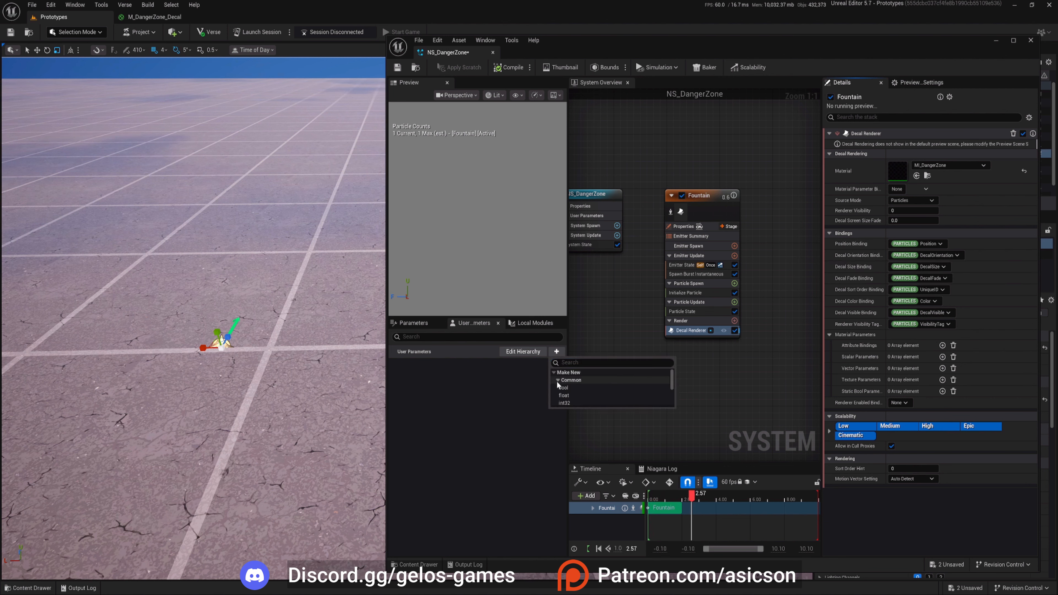
{"action": "left_click", "coordinate": [557, 380]}
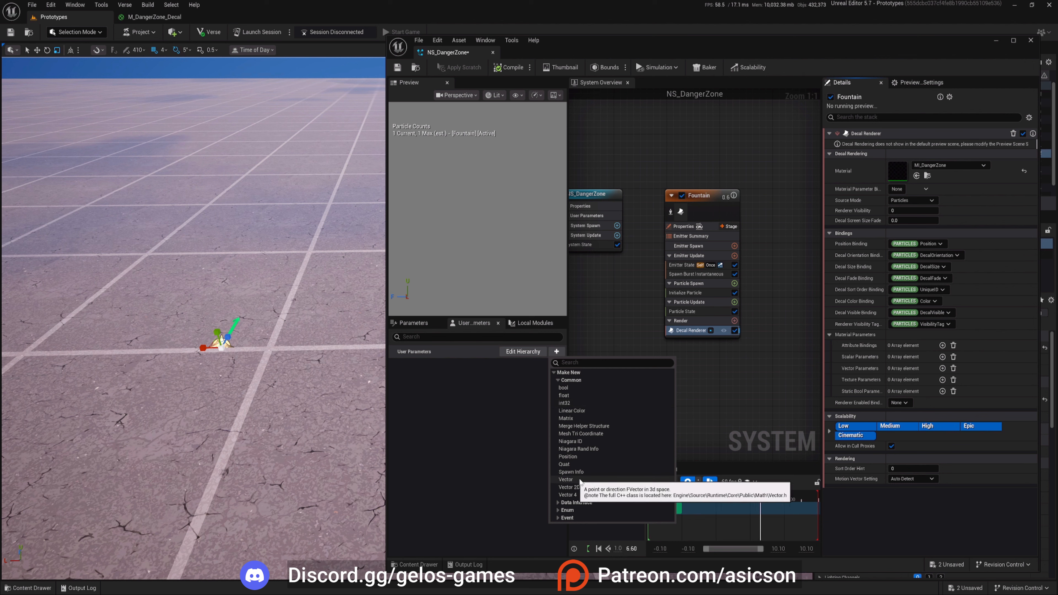
{"action": "left_click", "coordinate": [567, 480]}
{"action": "type", "text": "DecalSize"}
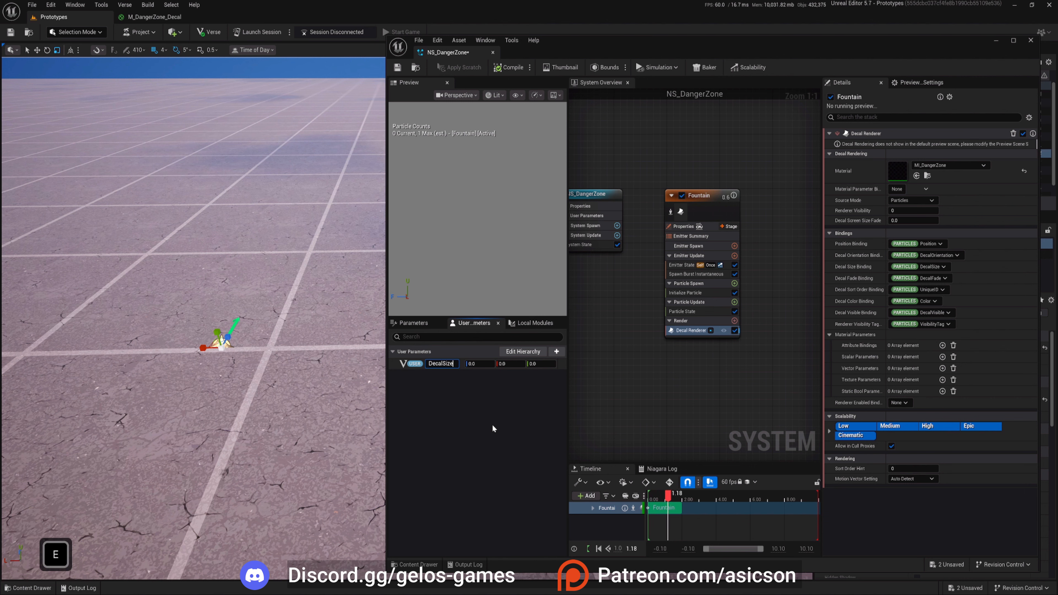
{"action": "key", "text": "Return"}
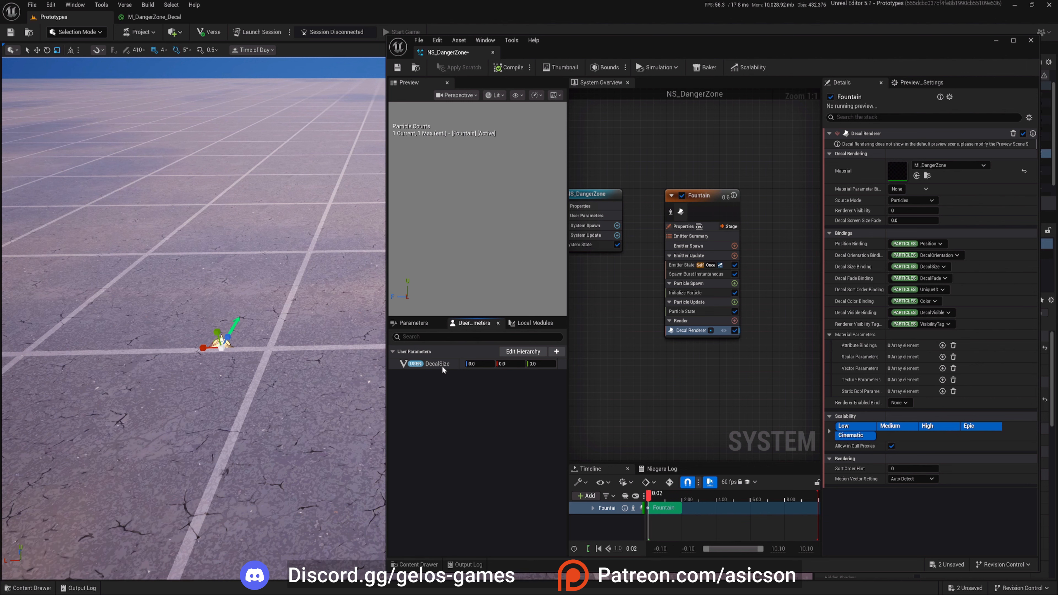
- Bind the Decal Renderer's decal size to the user parameter DecalSize and save the Niagara system
{"action": "left_click", "coordinate": [931, 267]}
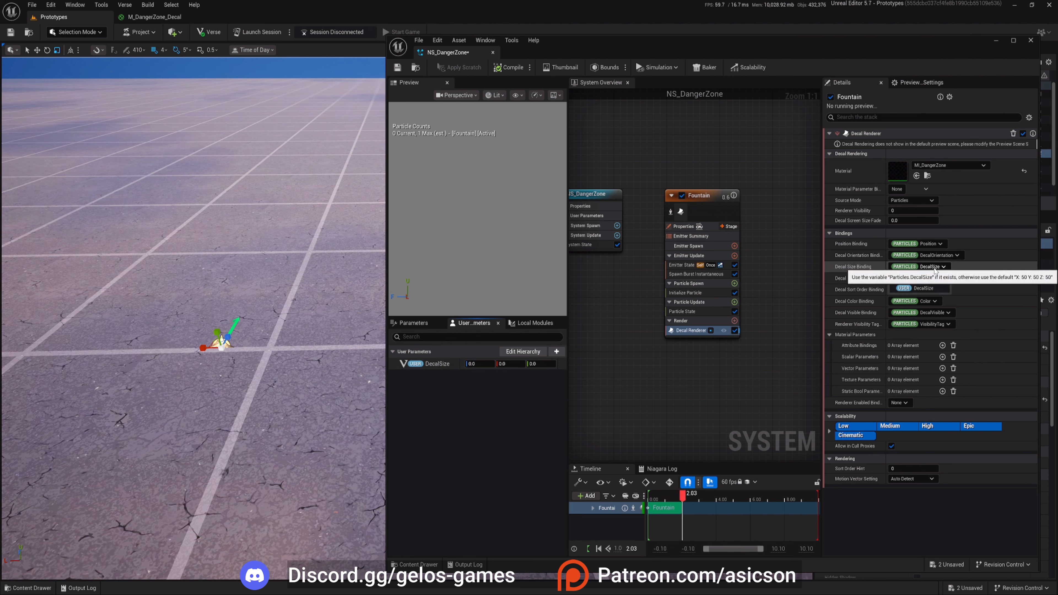
{"action": "left_click", "coordinate": [928, 287]}
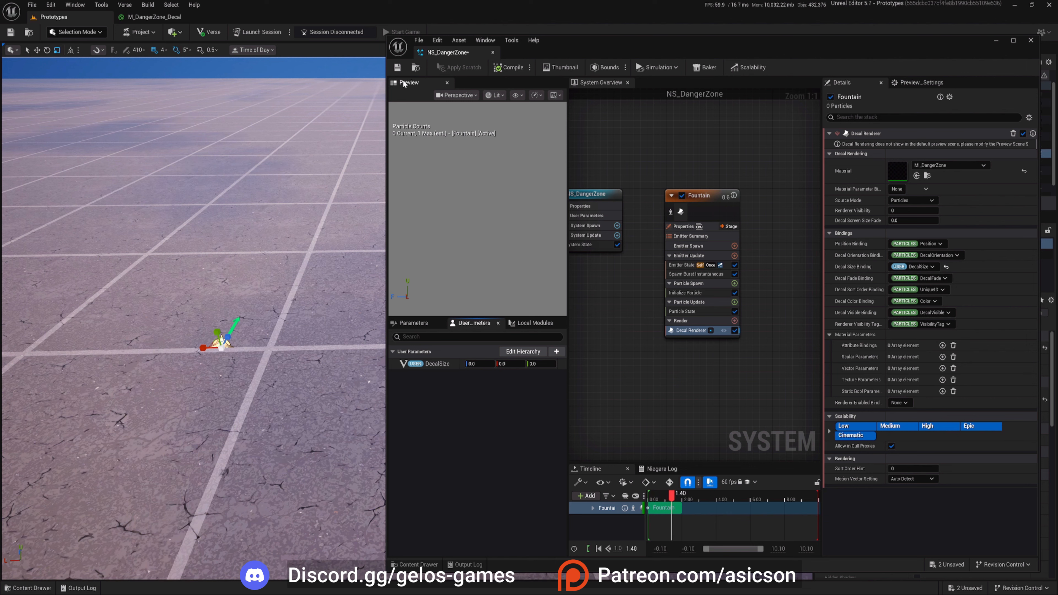
{"action": "left_click", "coordinate": [397, 68]}
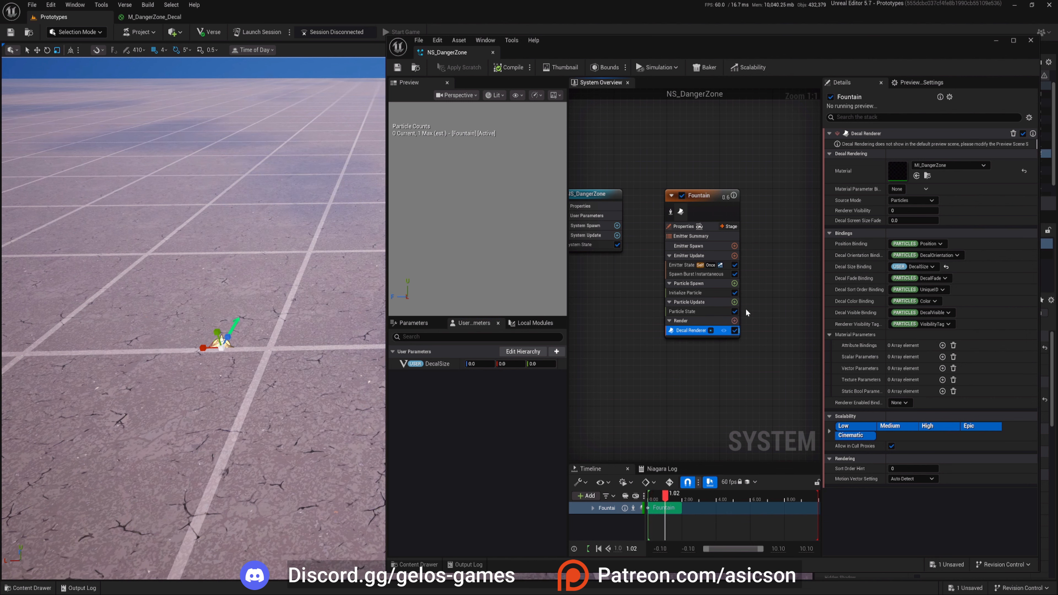
- Set the DecalSize user parameter to X 100, Y 3500 and Z 3500
{"action": "right_click_drag", "start_coordinate": [730, 371], "coordinate": [691, 388]}
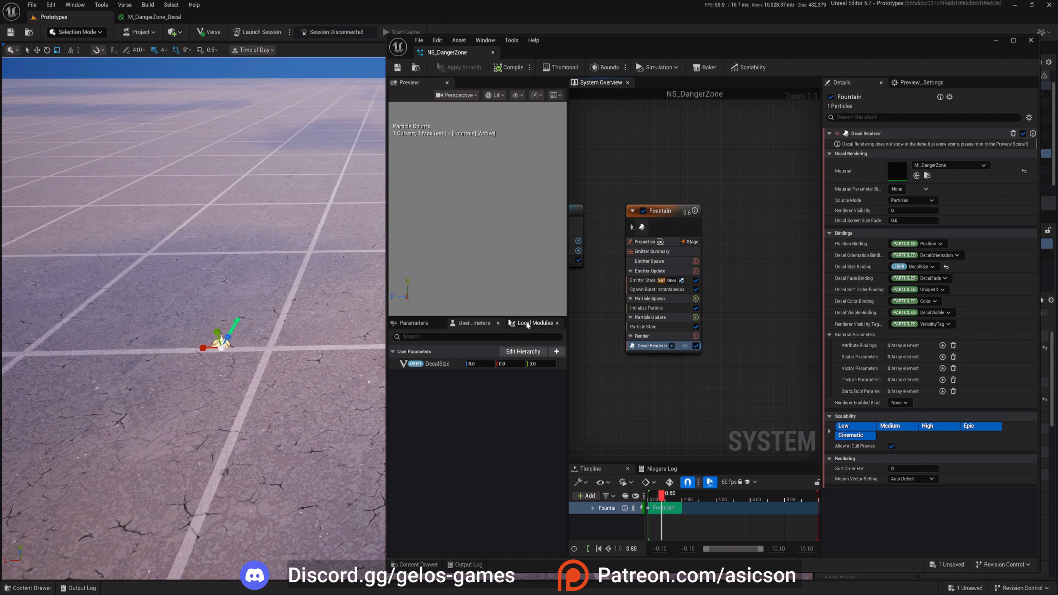
{"action": "left_click", "coordinate": [510, 364]}
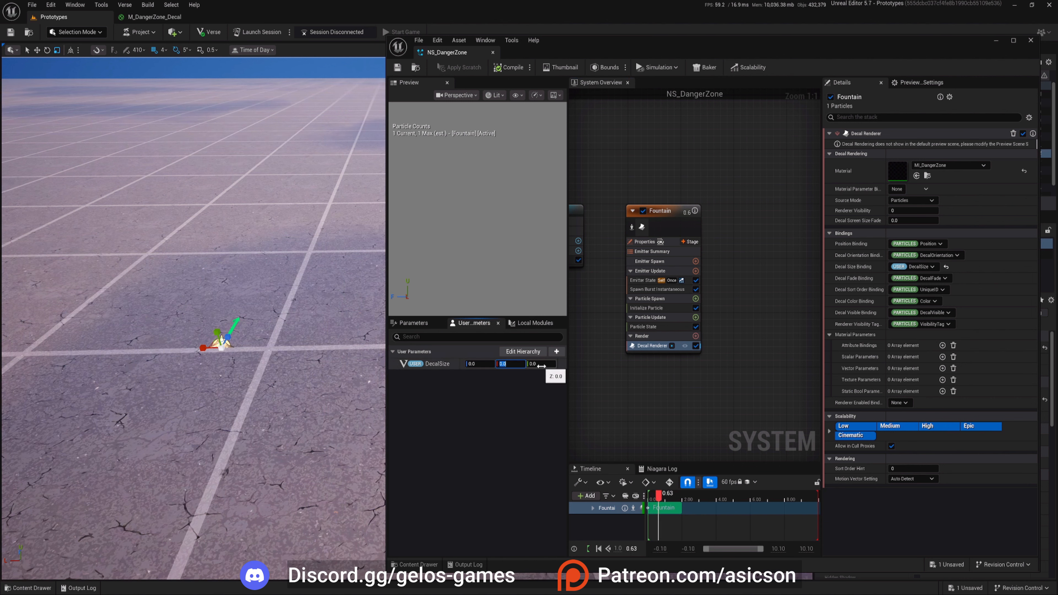
{"action": "type", "text": "3500"}
{"action": "key", "text": "Return"}
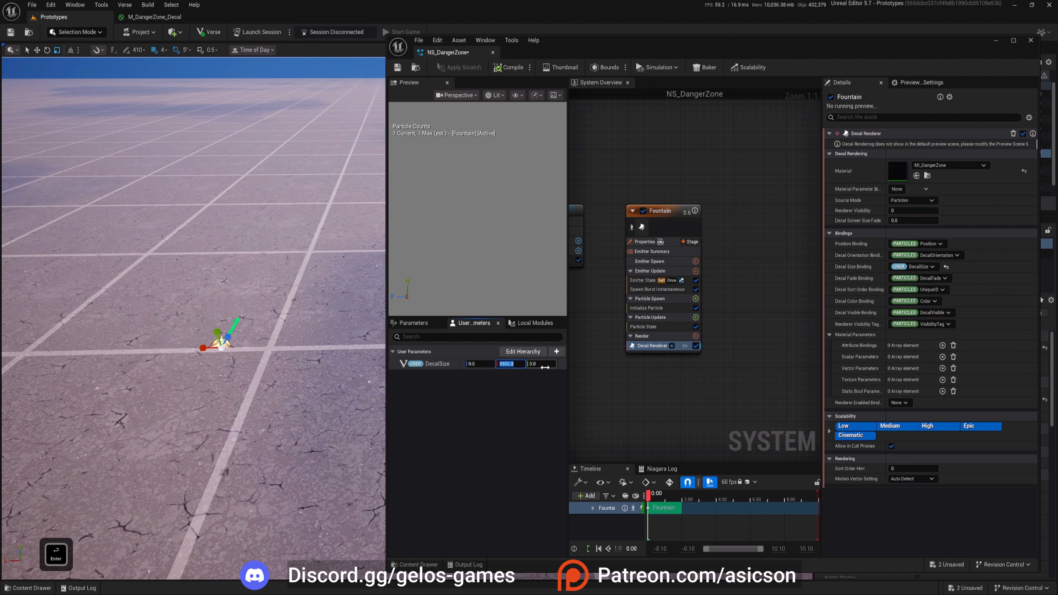
{"action": "left_click", "coordinate": [542, 364]}
{"action": "type", "text": "3500"}
{"action": "key", "text": "Return"}
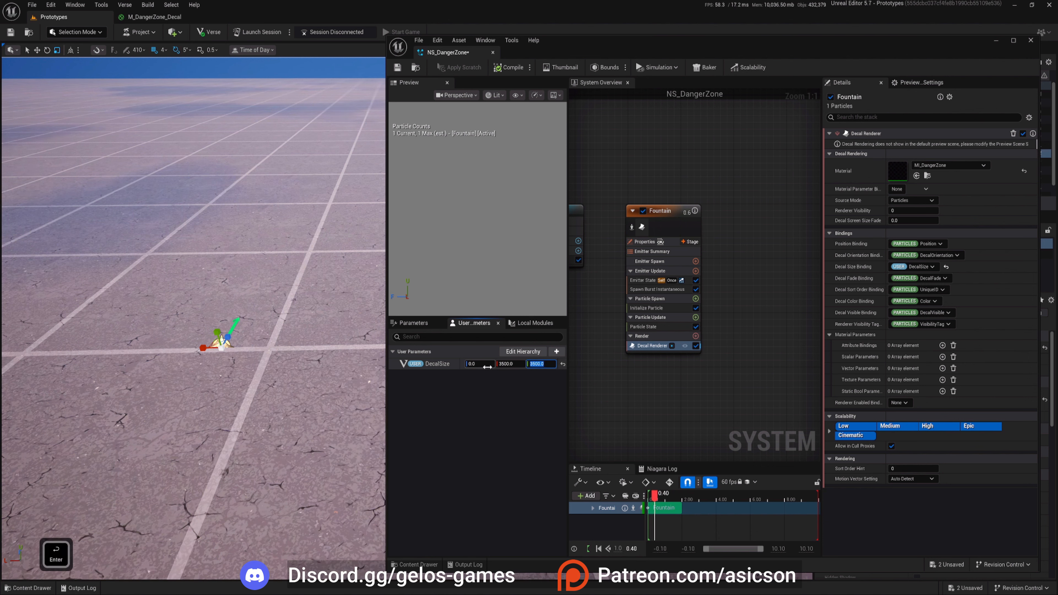
{"action": "left_click", "coordinate": [477, 364]}
{"action": "type", "text": "100"}
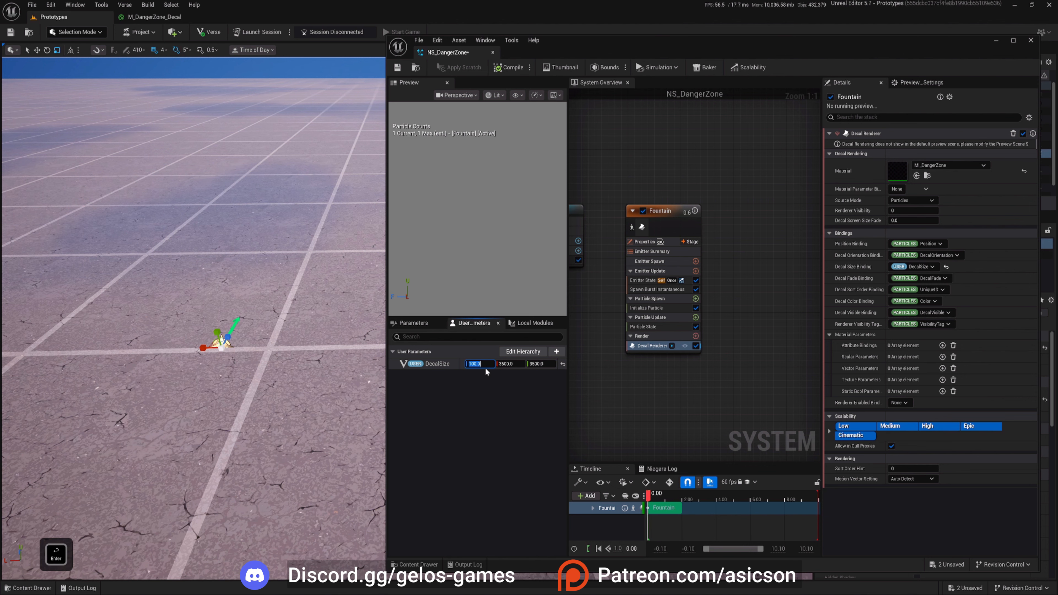
- Look over the decal's location in the level and save the NS_DangerZone system
{"action": "key", "text": "Return"}
{"action": "mouse_move", "coordinate": [158, 387]}
{"action": "right_mouse_down"}
{"action": "mouse_move", "coordinate": [224, 402]}
{"action": "mouse_move", "coordinate": [157, 387]}
{"action": "right_mouse_up"}
{"action": "scroll", "coordinate": [291, 345], "scroll_direction": "down", "scroll_amount": 4}
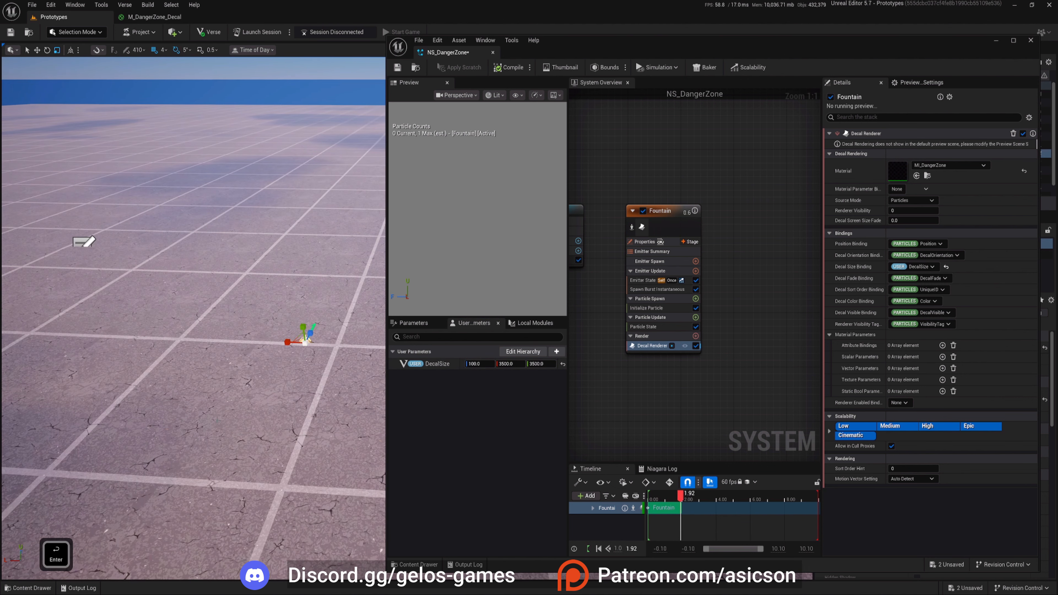
{"action": "right_click_drag", "start_coordinate": [267, 288], "coordinate": [304, 283]}
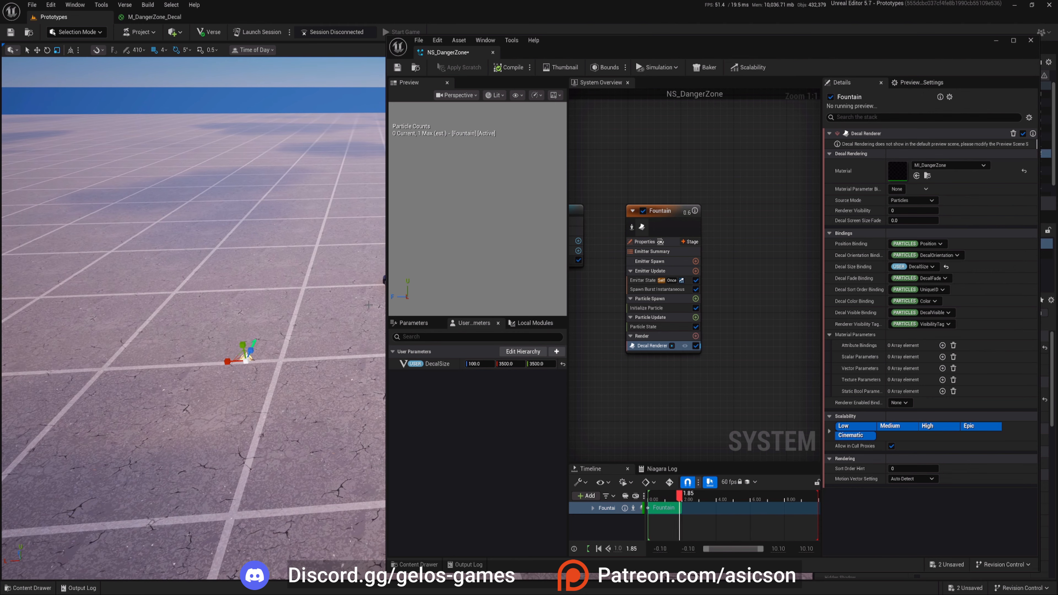
{"action": "left_click", "coordinate": [392, 69]}
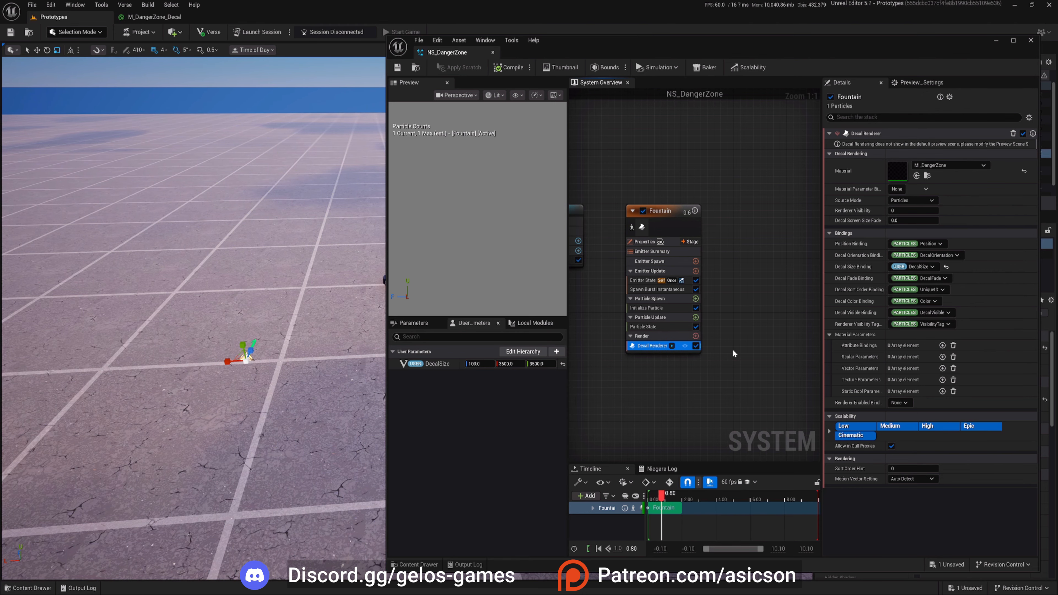
- Add a float user parameter named Duration to the NS_DangerZone system
{"action": "left_click", "coordinate": [557, 352]}
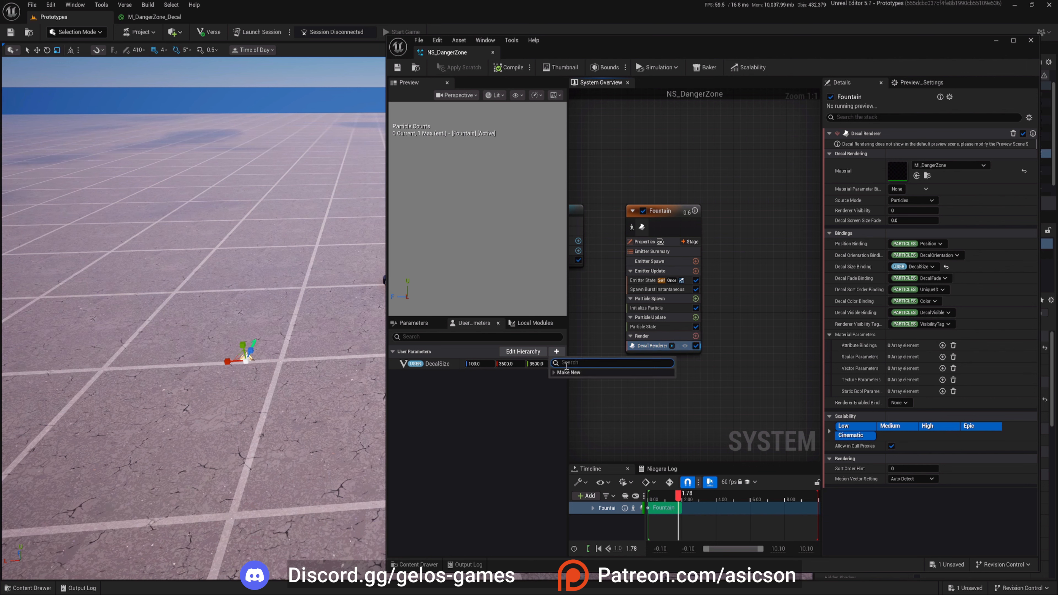
{"action": "left_click", "coordinate": [554, 373]}
{"action": "left_click", "coordinate": [581, 396]}
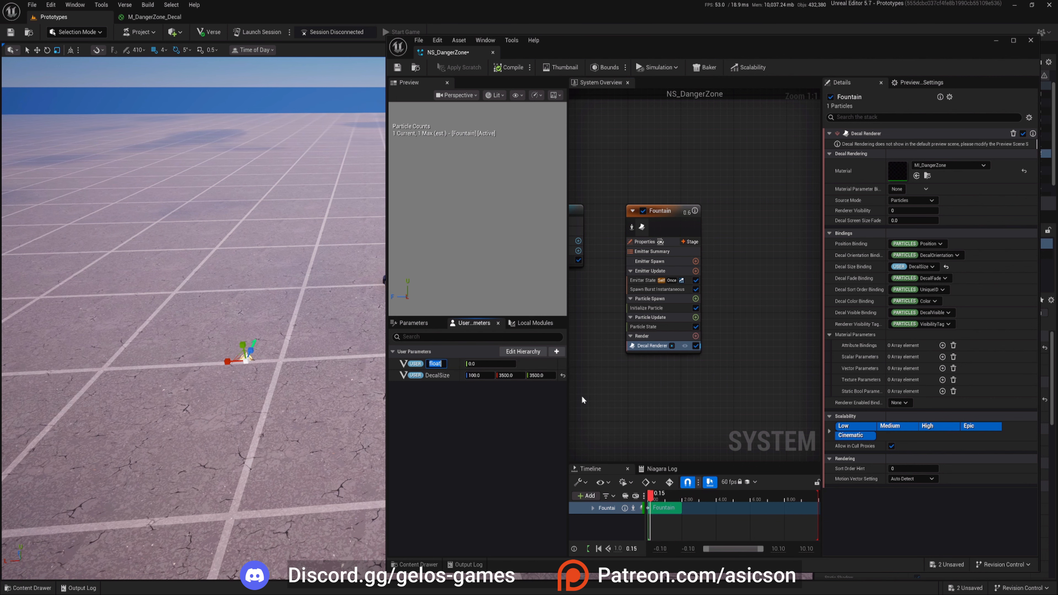
{"action": "type", "text": "Du"}
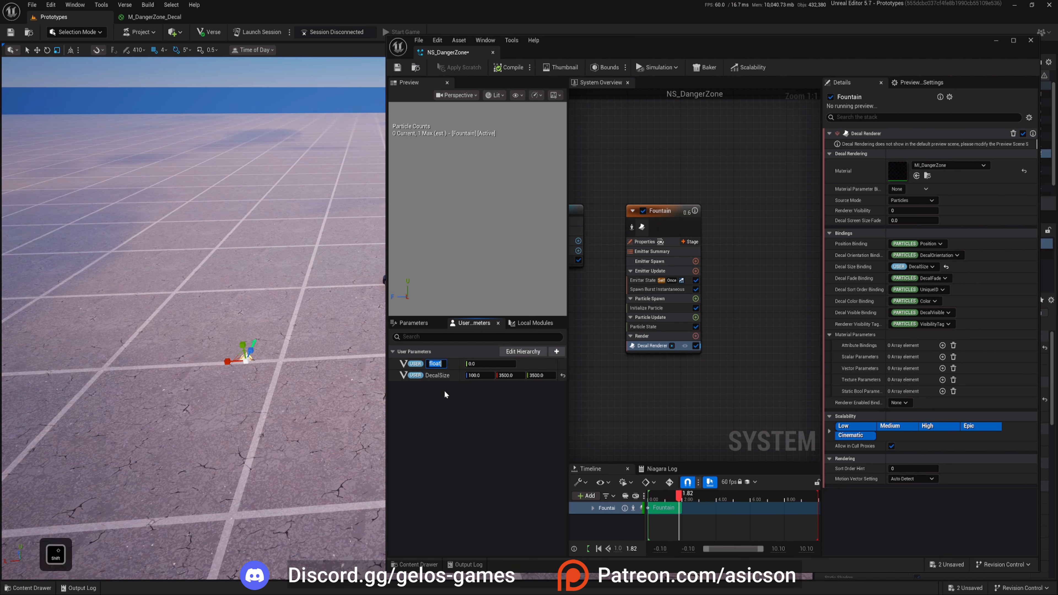
{"action": "type", "text": "ration"}
{"action": "key", "text": "Return"}
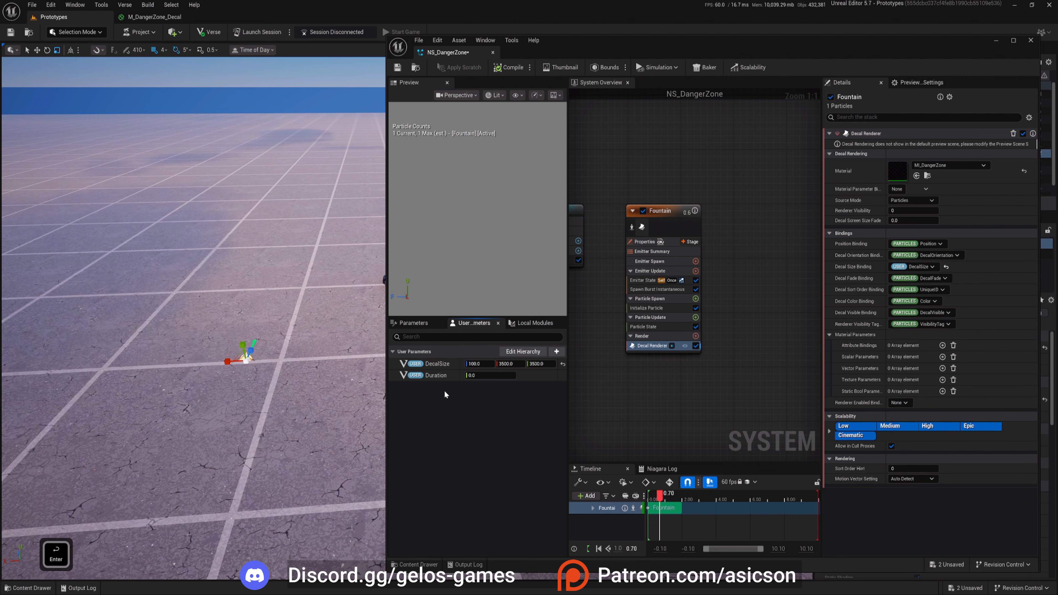
- Link the Emitter State's Loop Duration and the Initialize Particle Lifetime to the user parameter Duration
{"action": "left_click", "coordinate": [652, 279]}
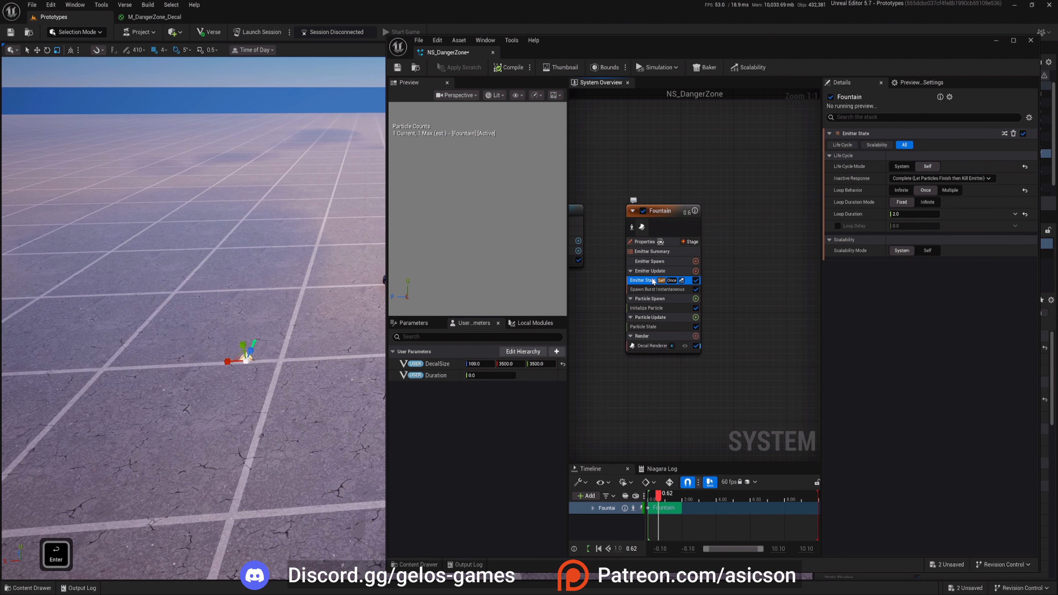
{"action": "left_click_drag", "start_coordinate": [433, 375], "coordinate": [902, 213]}
{"action": "left_click", "coordinate": [659, 308]}
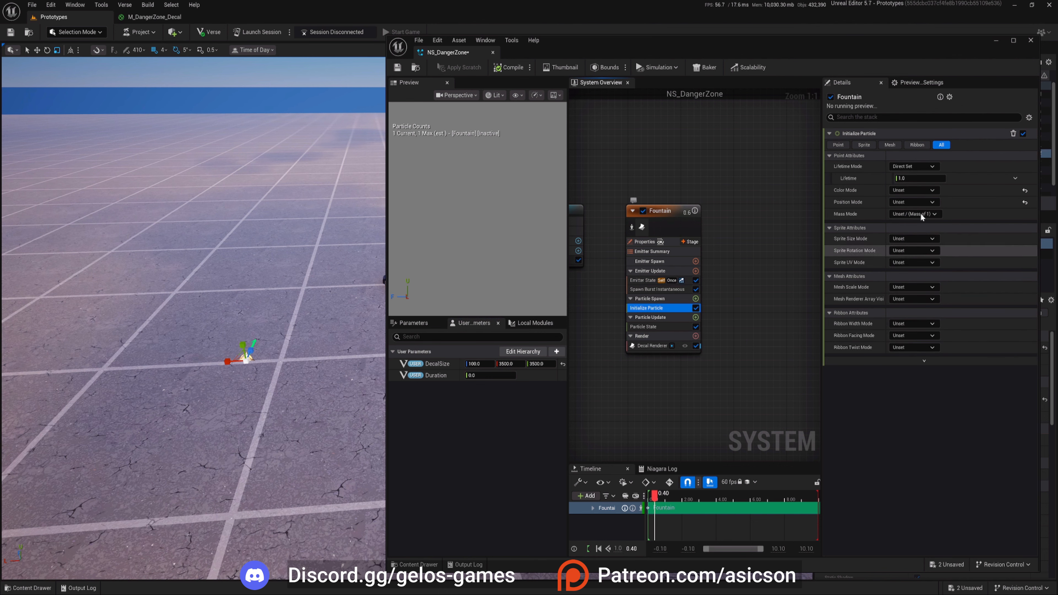
{"action": "left_click_drag", "start_coordinate": [436, 374], "coordinate": [916, 179]}
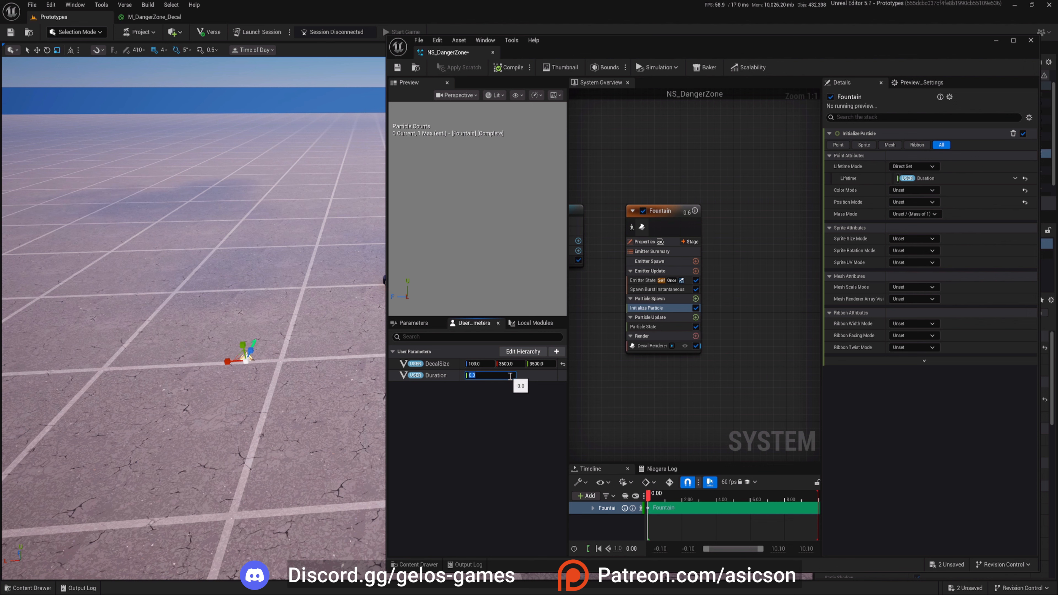
- Set the Duration user parameter to 2 and save the Niagara system
{"action": "type", "text": "2"}
{"action": "key", "text": "Return"}
{"action": "left_click", "coordinate": [397, 68]}
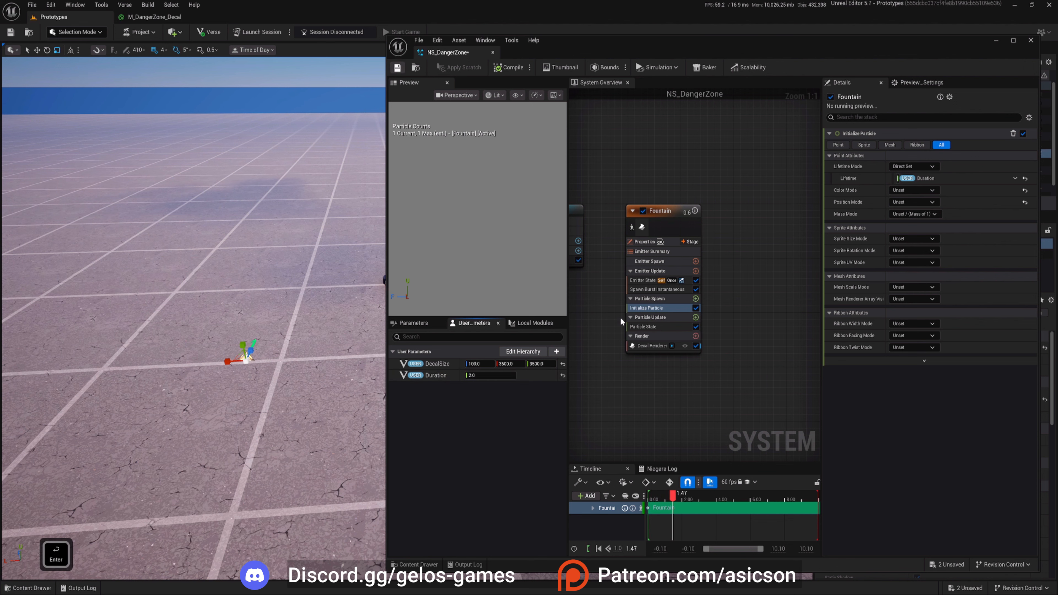
- Add a float user parameter named BorderLineWidth and set its value to about 1.06
{"action": "left_click", "coordinate": [557, 352]}
{"action": "left_click", "coordinate": [555, 373]}
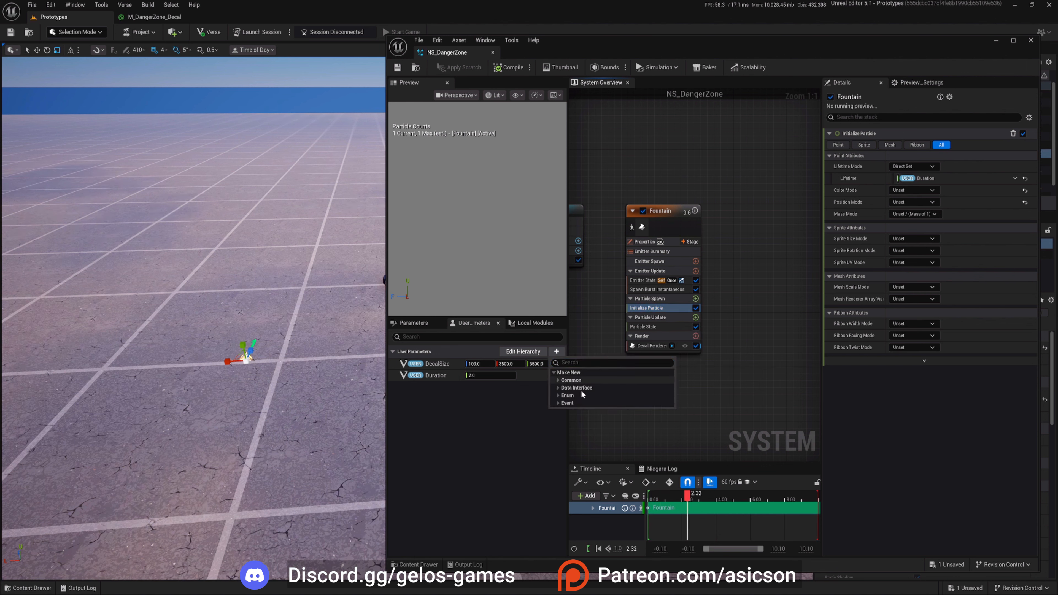
{"action": "left_click", "coordinate": [558, 379]}
{"action": "left_click", "coordinate": [568, 396]}
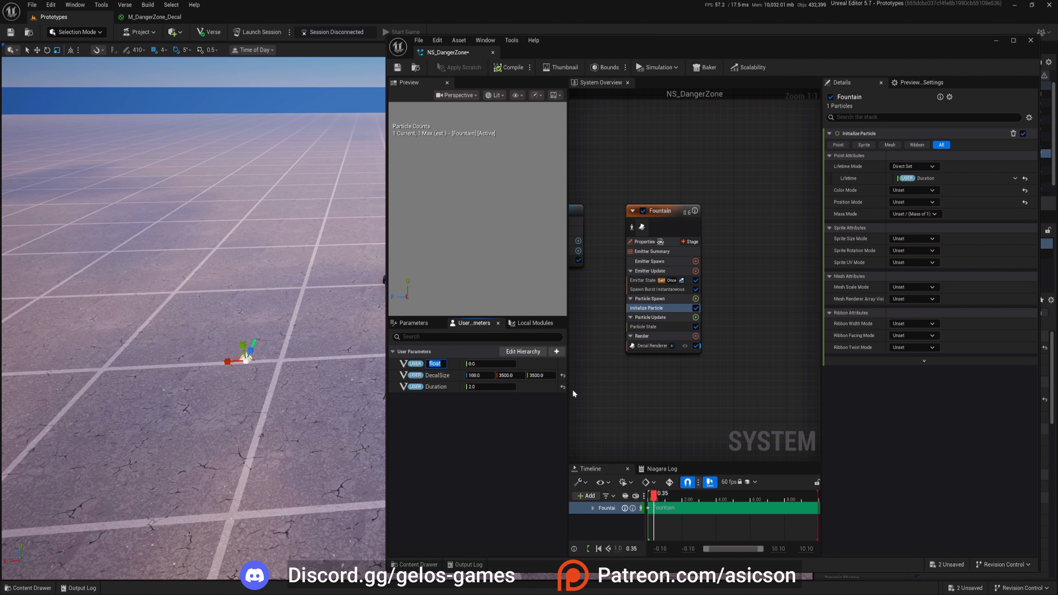
{"action": "type", "text": "B"}
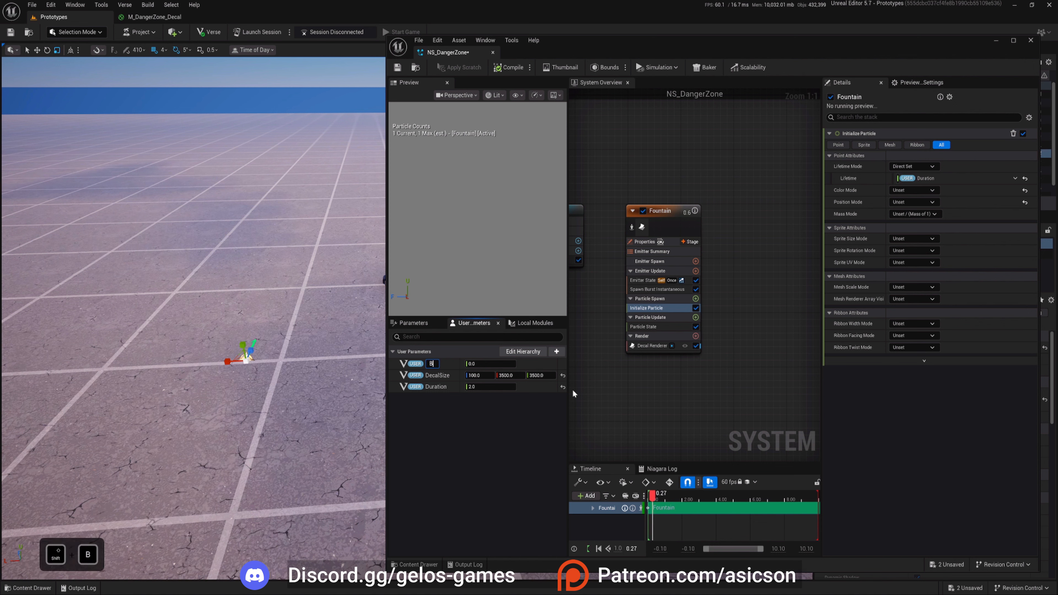
{"action": "type", "text": "orderLine"}
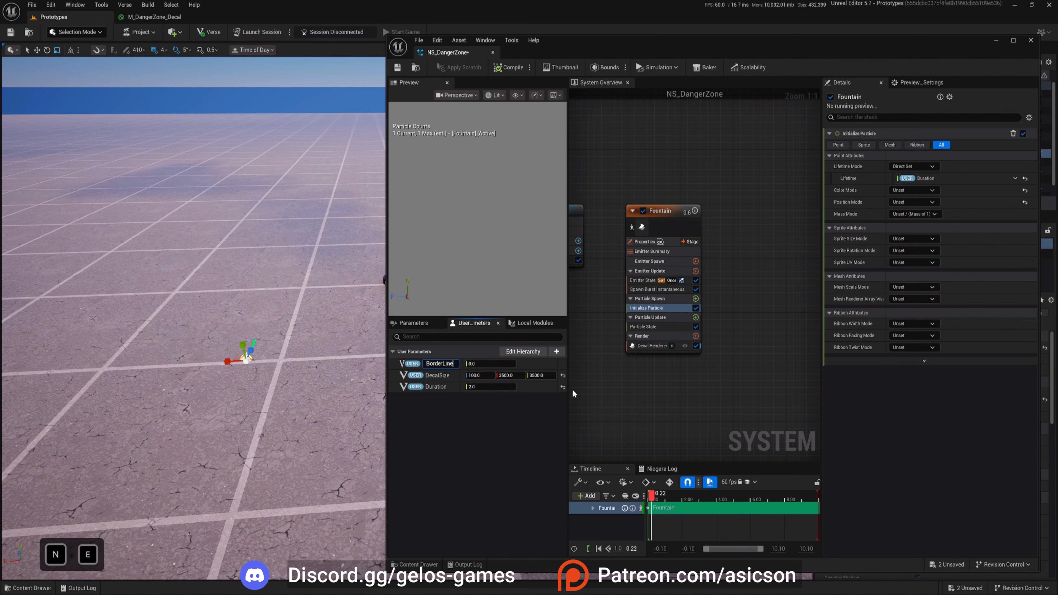
{"action": "type", "text": "Width"}
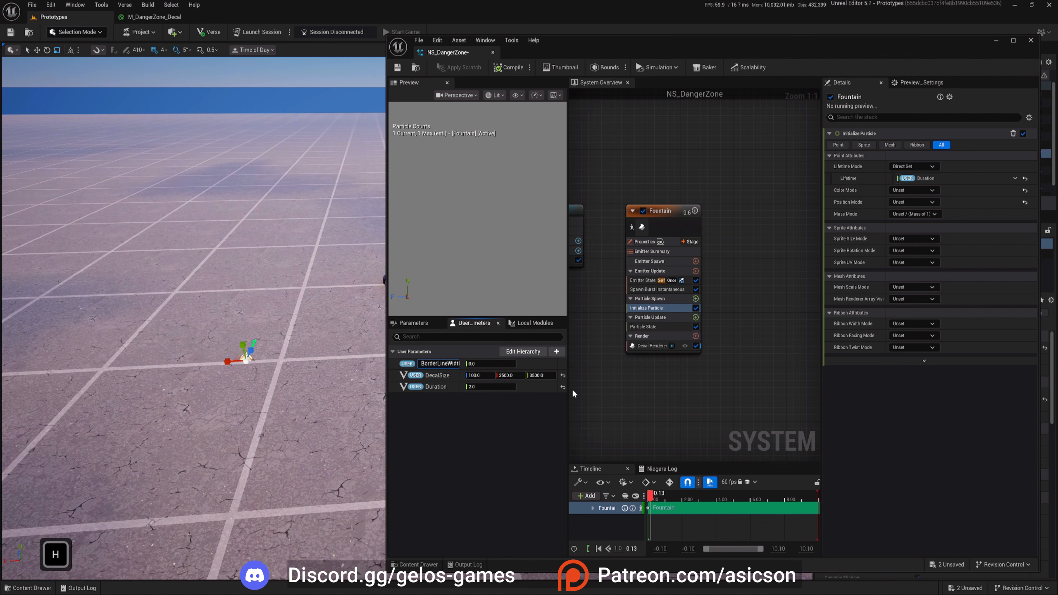
{"action": "key", "text": "Return"}
{"action": "left_click_drag", "start_coordinate": [505, 388], "coordinate": [521, 388]}
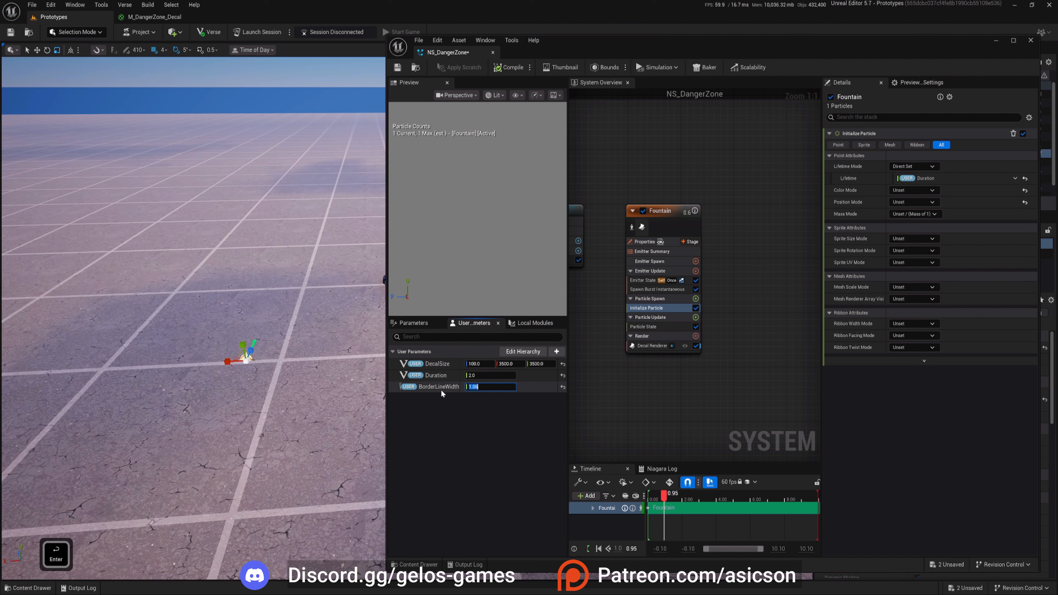
- Add a Linear Color user parameter named Color to the NS_DangerZone system
{"action": "left_click", "coordinate": [557, 352]}
{"action": "left_click", "coordinate": [554, 372]}
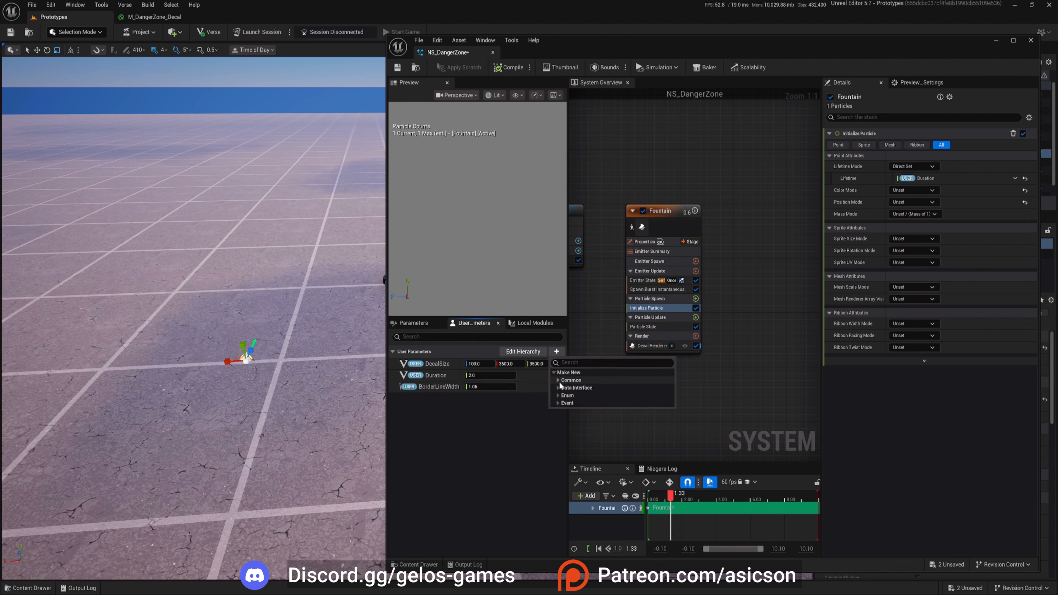
{"action": "left_click", "coordinate": [557, 381]}
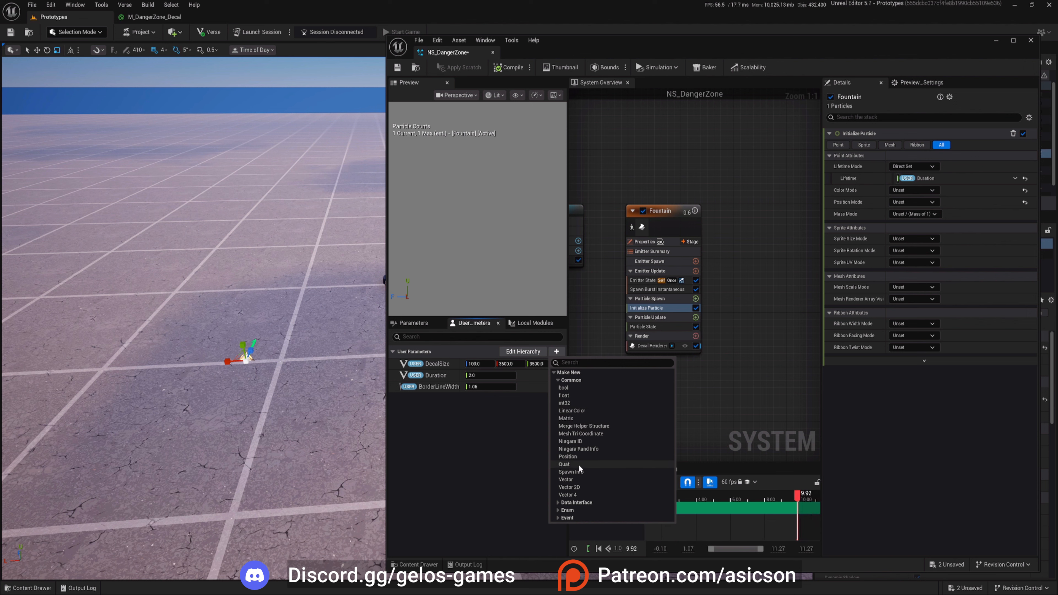
{"action": "left_click", "coordinate": [573, 410]}
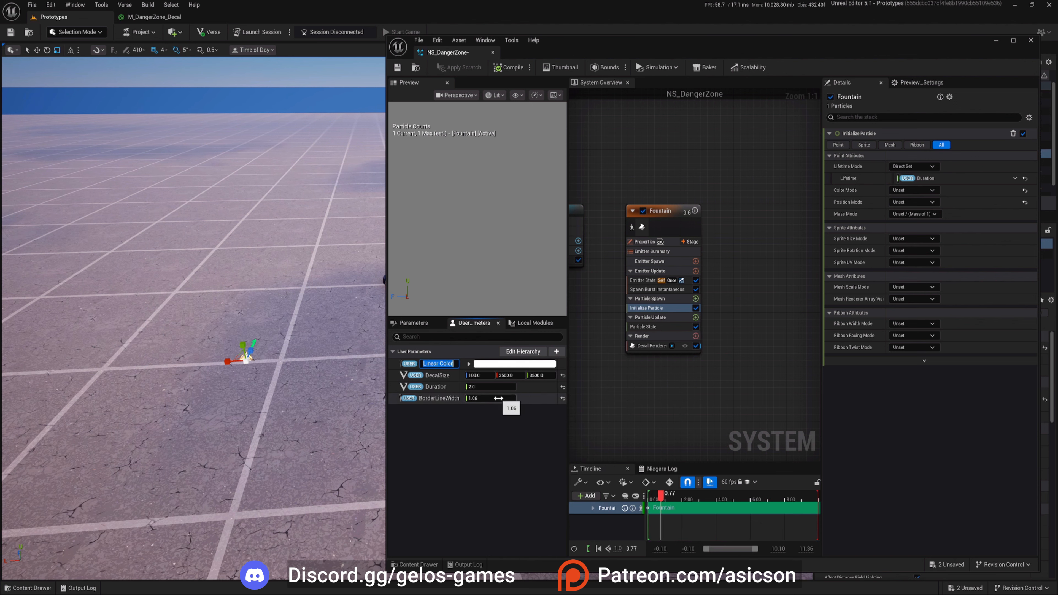
{"action": "type", "text": "Color"}
{"action": "key", "text": "Return"}
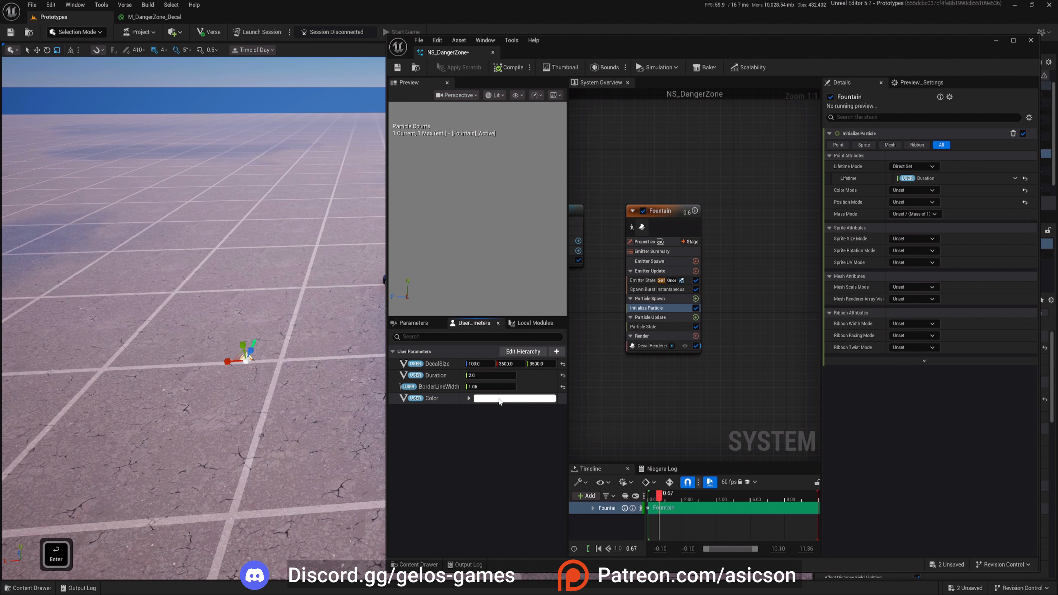
- Add an attribute binding to the Decal Renderer's material parameters and review its selectable material parameters and Niagara variables
{"action": "left_click", "coordinate": [646, 346]}
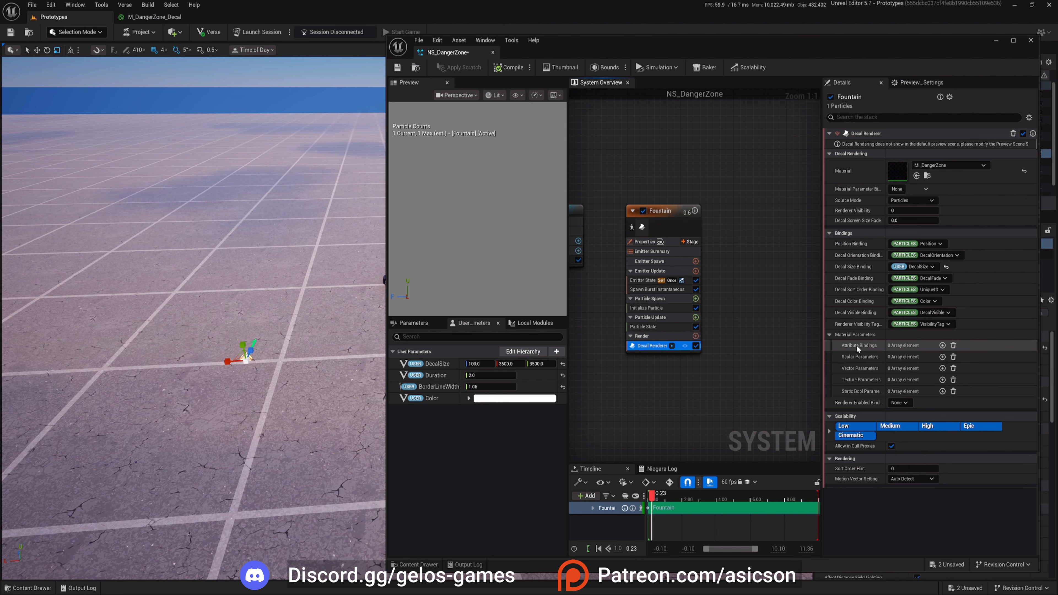
{"action": "left_click", "coordinate": [940, 345]}
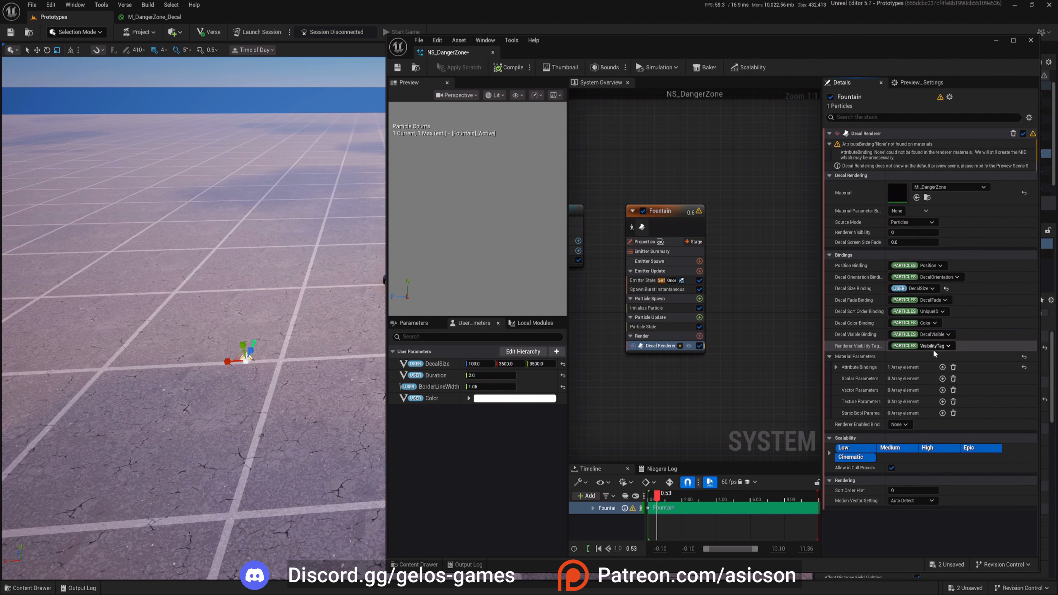
{"action": "left_click", "coordinate": [837, 367]}
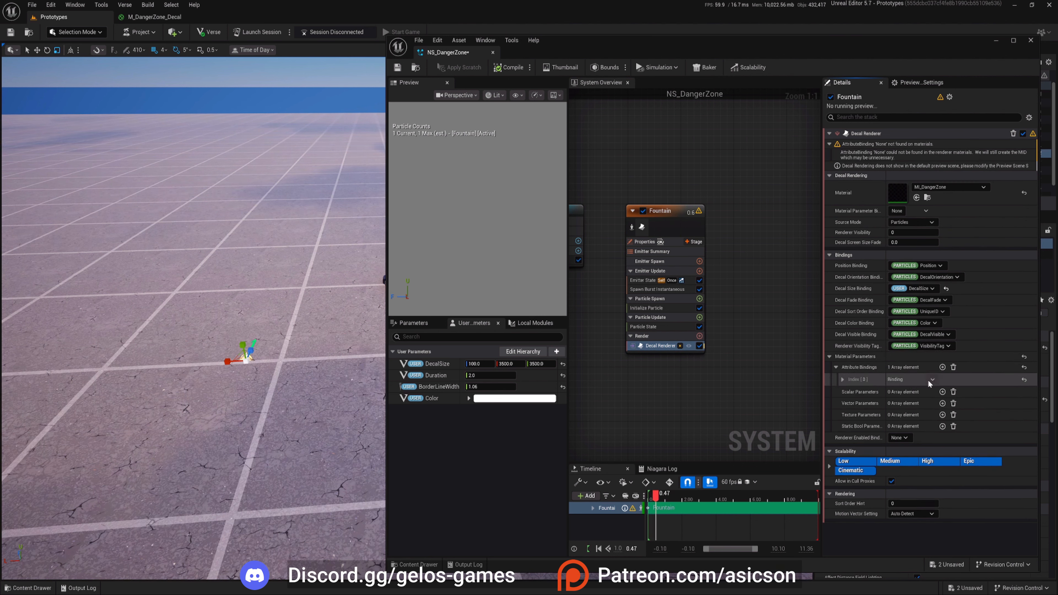
{"action": "left_click", "coordinate": [843, 380]}
{"action": "left_click", "coordinate": [912, 391]}
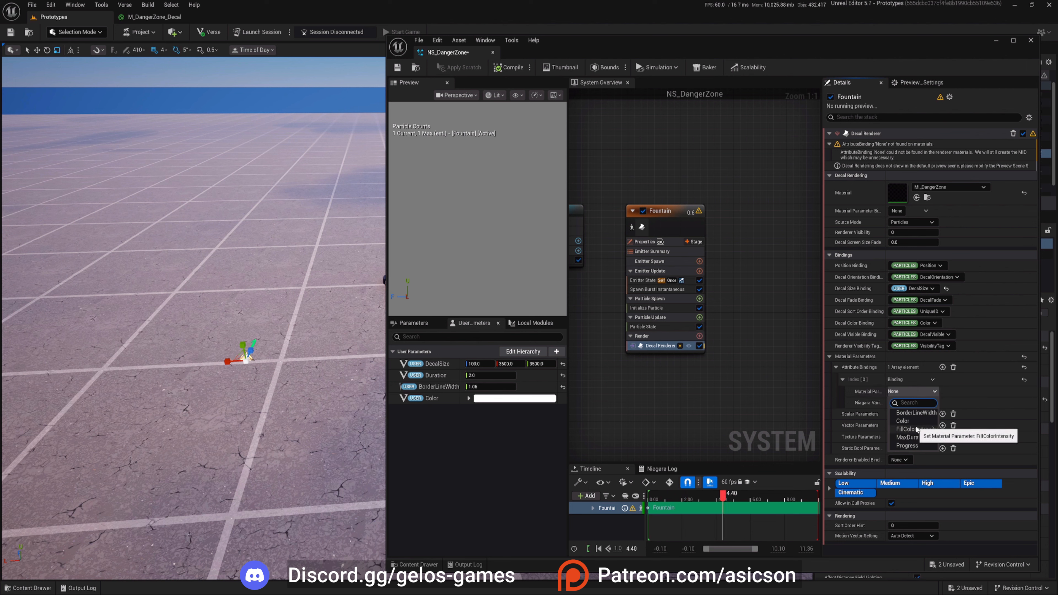
{"action": "left_click", "coordinate": [868, 392]}
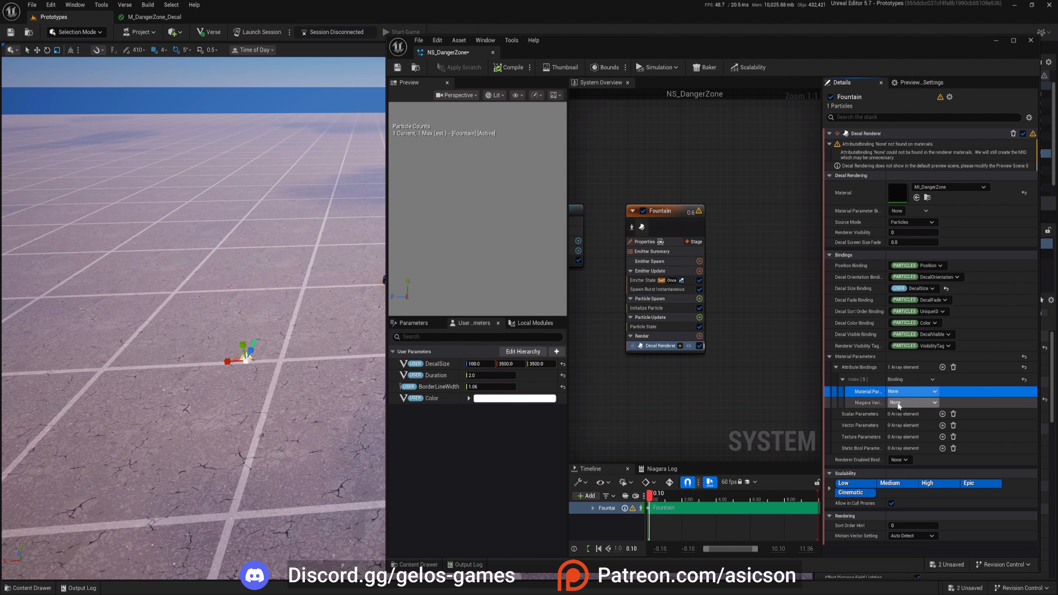
{"action": "left_click", "coordinate": [908, 402]}
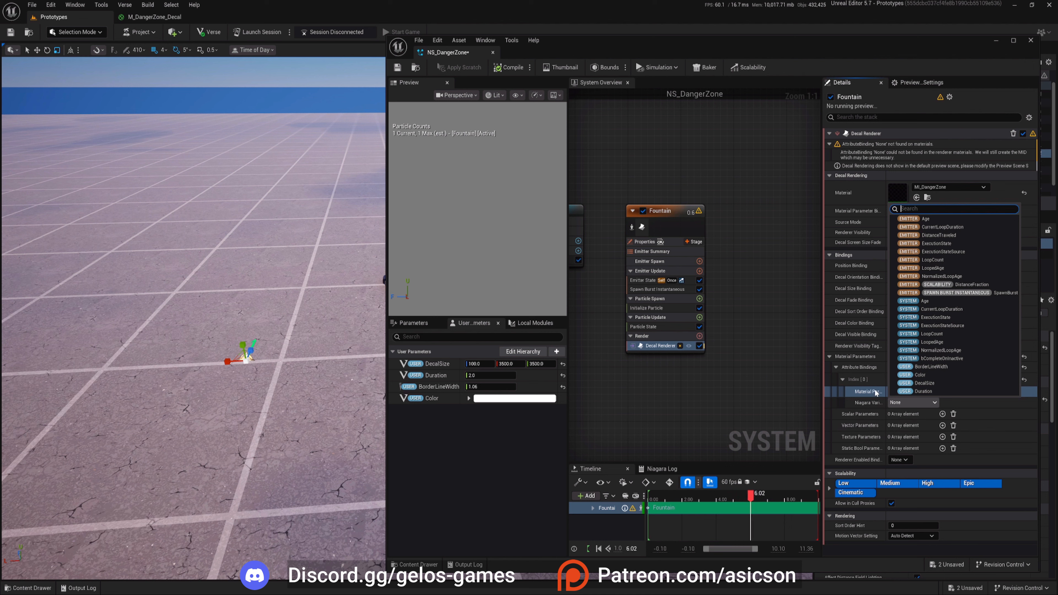
{"action": "left_click", "coordinate": [890, 401]}
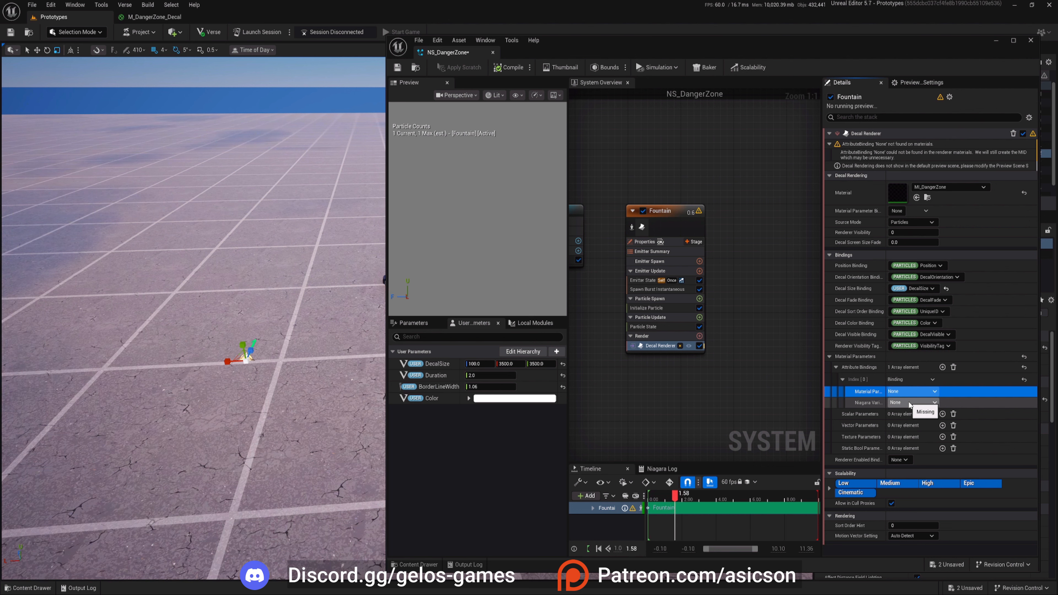
- Bind the material parameter MaxDuration to the user parameter Duration in the first attribute binding
{"action": "left_click", "coordinate": [906, 391]}
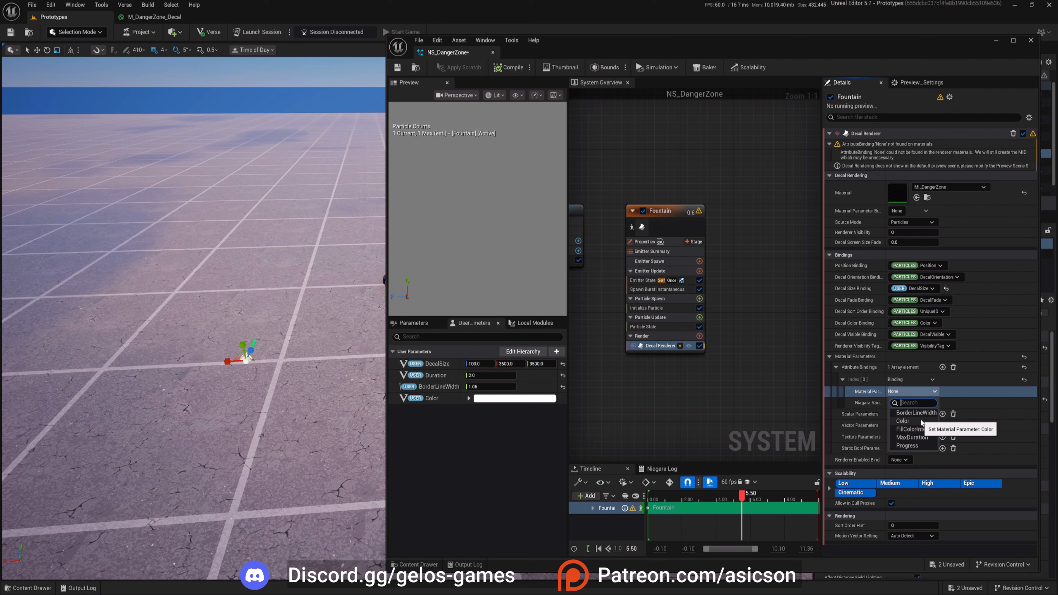
{"action": "left_click", "coordinate": [912, 438]}
{"action": "left_click", "coordinate": [903, 382]}
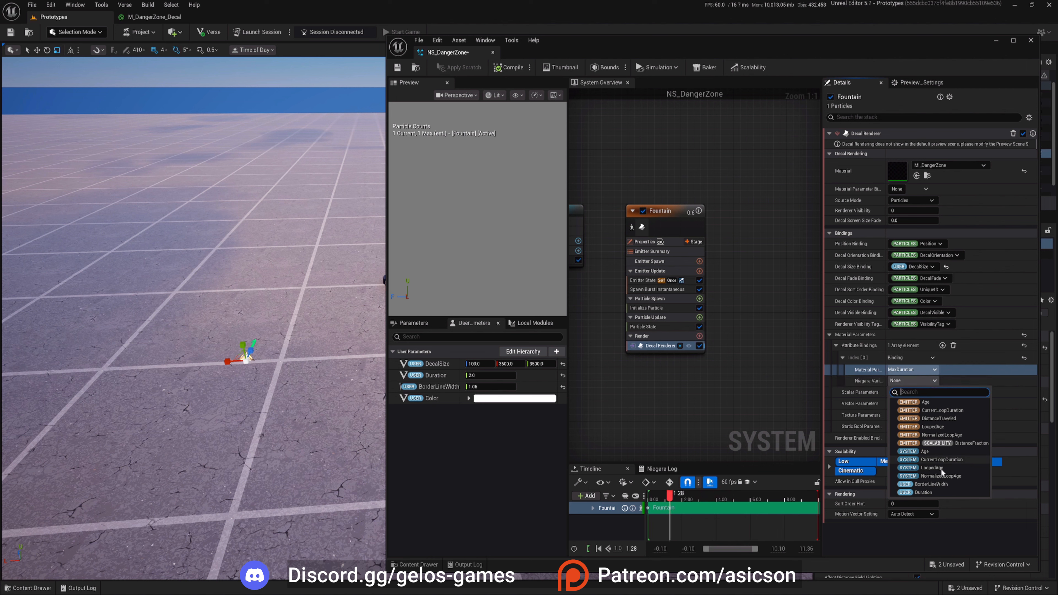
{"action": "left_click", "coordinate": [930, 492]}
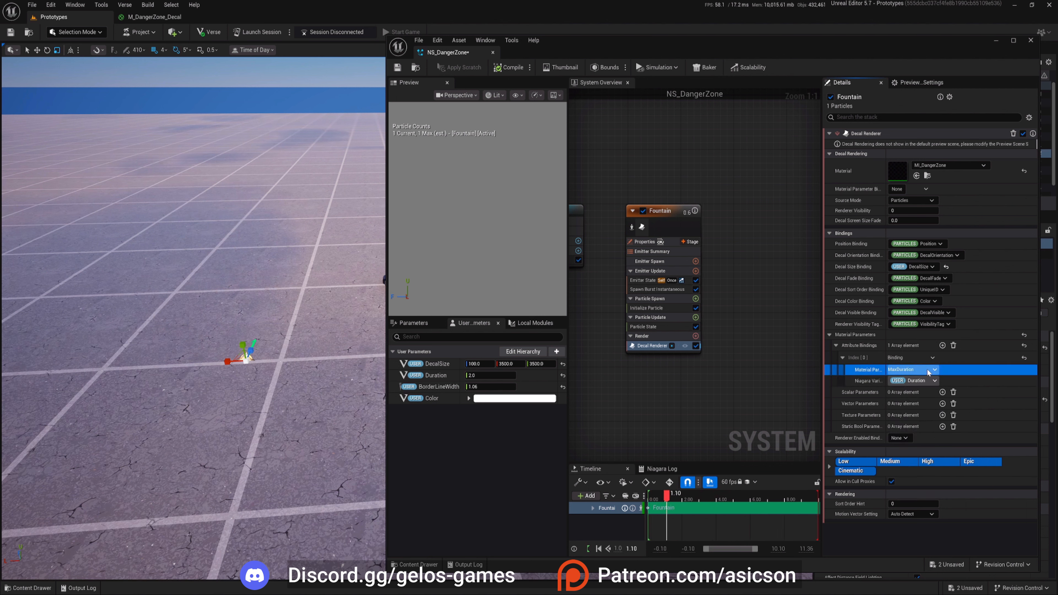
- Add a second attribute binding that links the material parameter Progress to the Emitter Age variable
{"action": "left_click", "coordinate": [943, 345]}
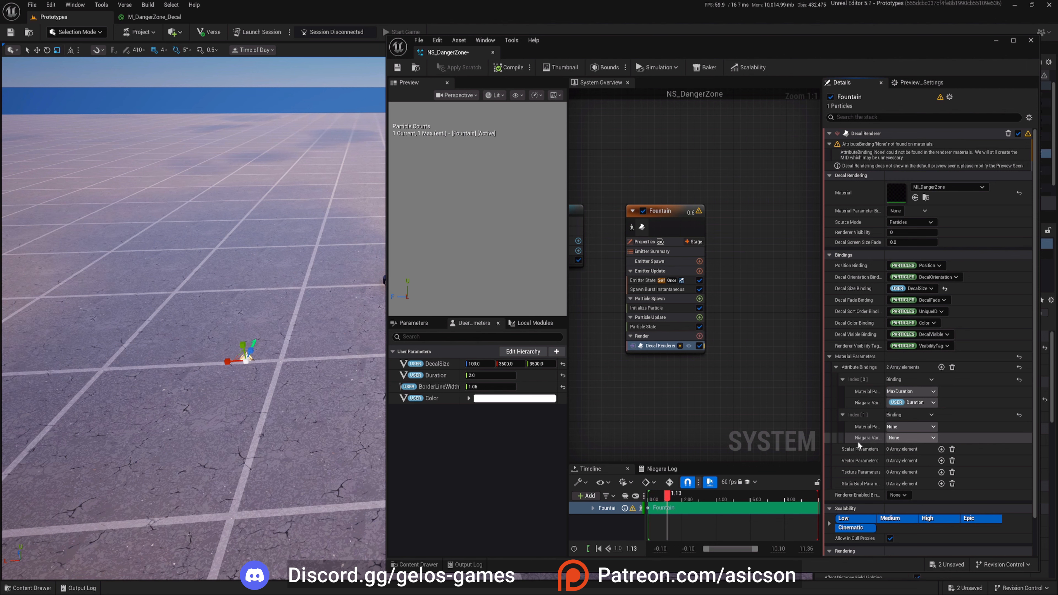
{"action": "left_click", "coordinate": [909, 426]}
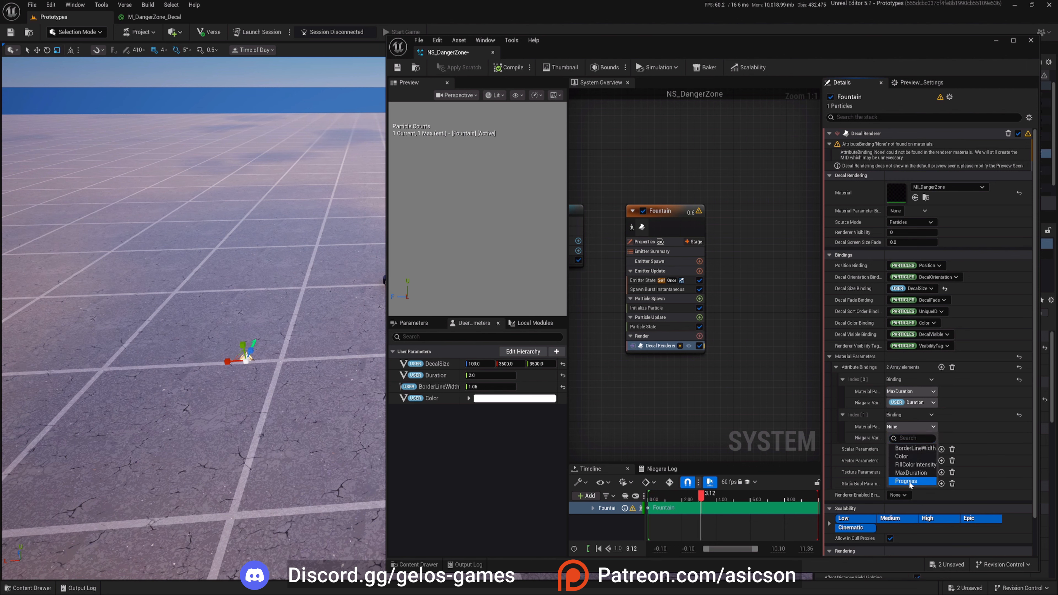
{"action": "left_click", "coordinate": [906, 482]}
{"action": "left_click", "coordinate": [908, 416]}
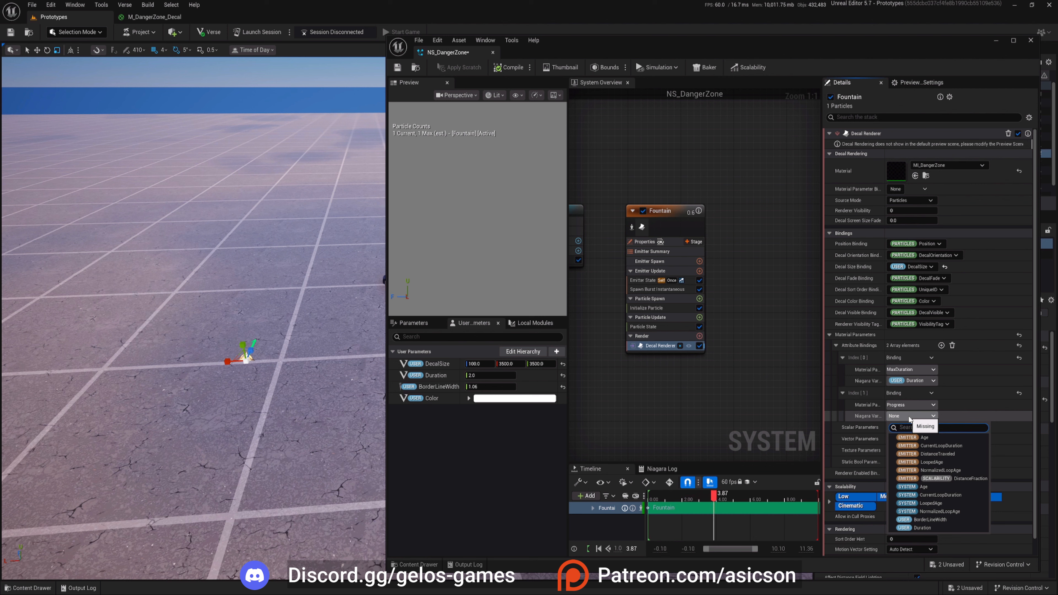
{"action": "left_click", "coordinate": [940, 438]}
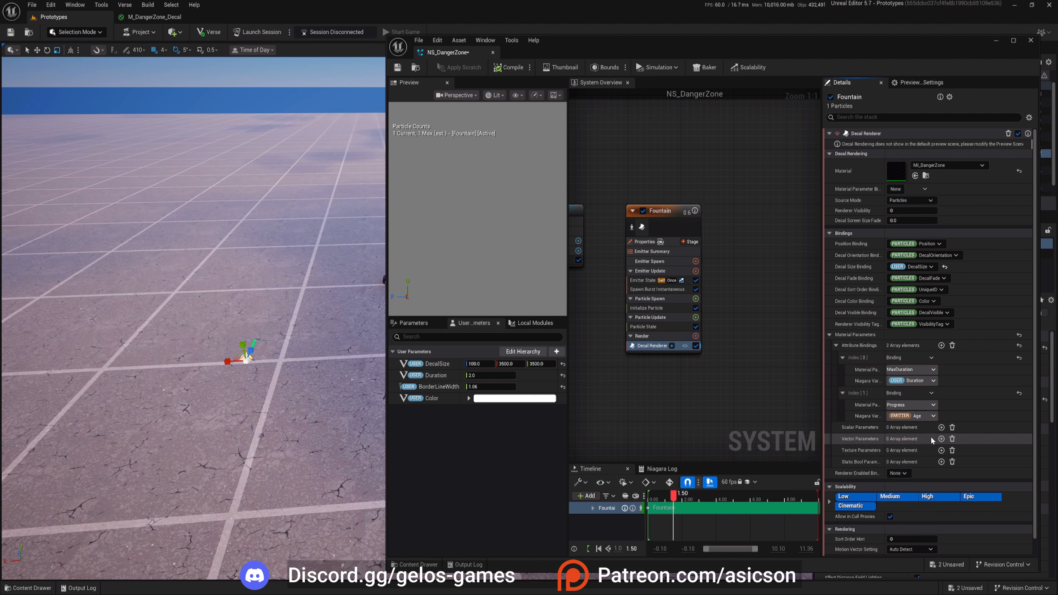
- Add a third attribute binding that links the material parameter Color to the user parameter Color
{"action": "left_click", "coordinate": [942, 345]}
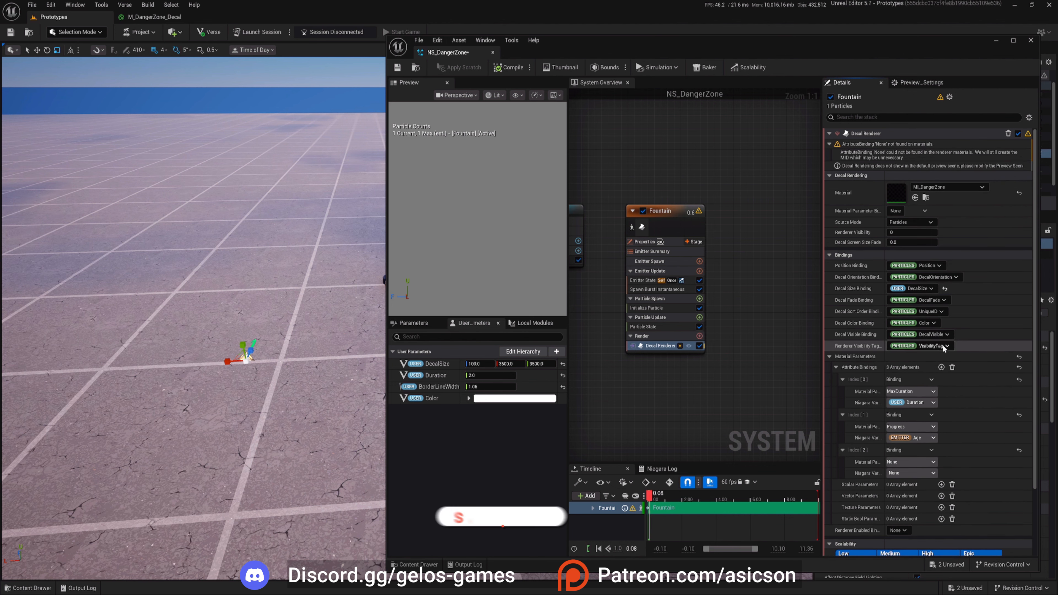
{"action": "left_click", "coordinate": [911, 473]}
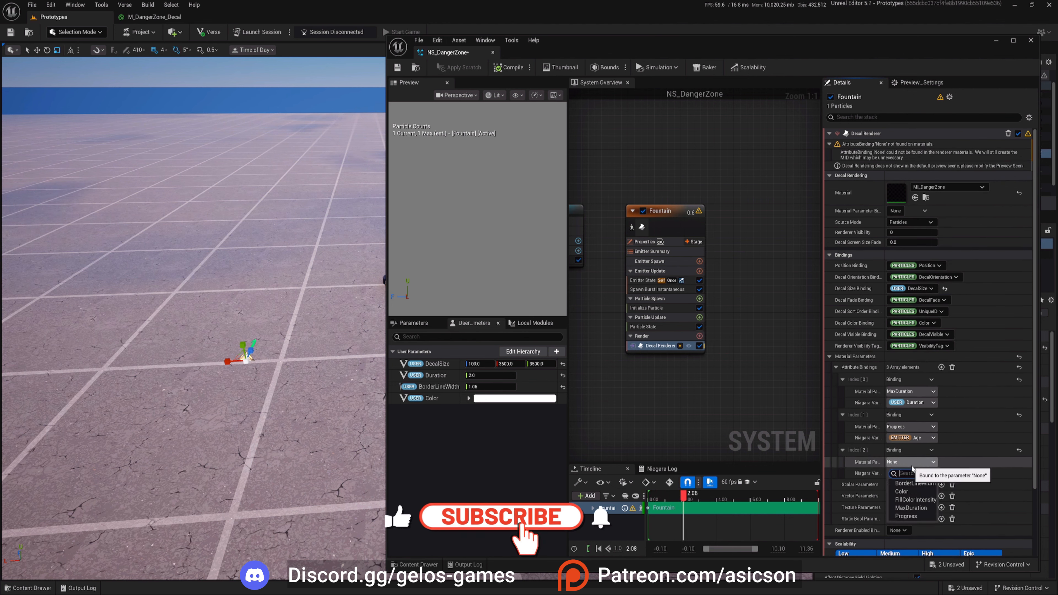
{"action": "left_click", "coordinate": [910, 490]}
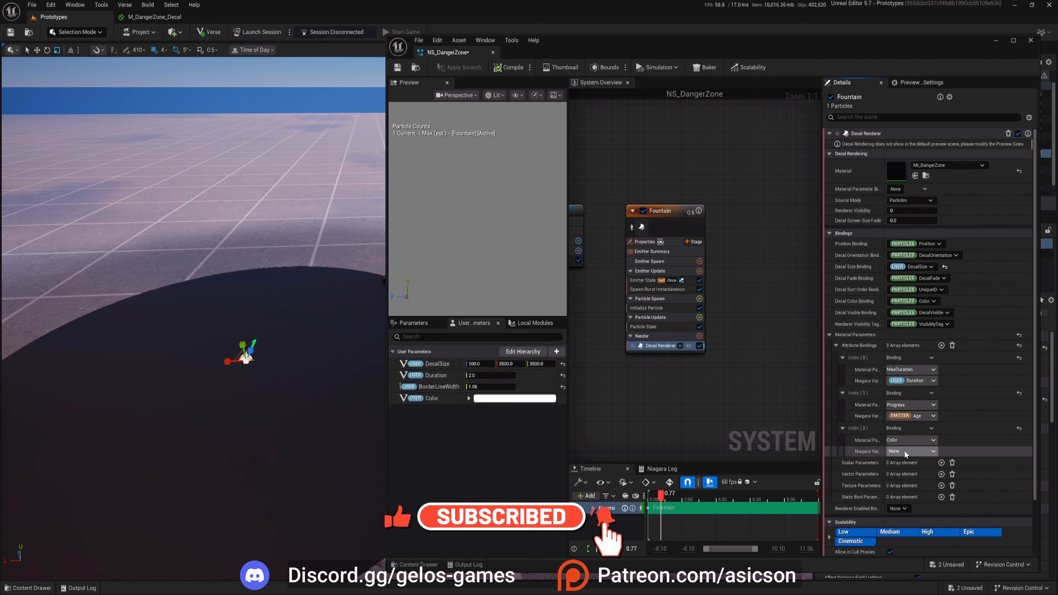
{"action": "left_click", "coordinate": [908, 451]}
{"action": "left_click", "coordinate": [923, 473]}
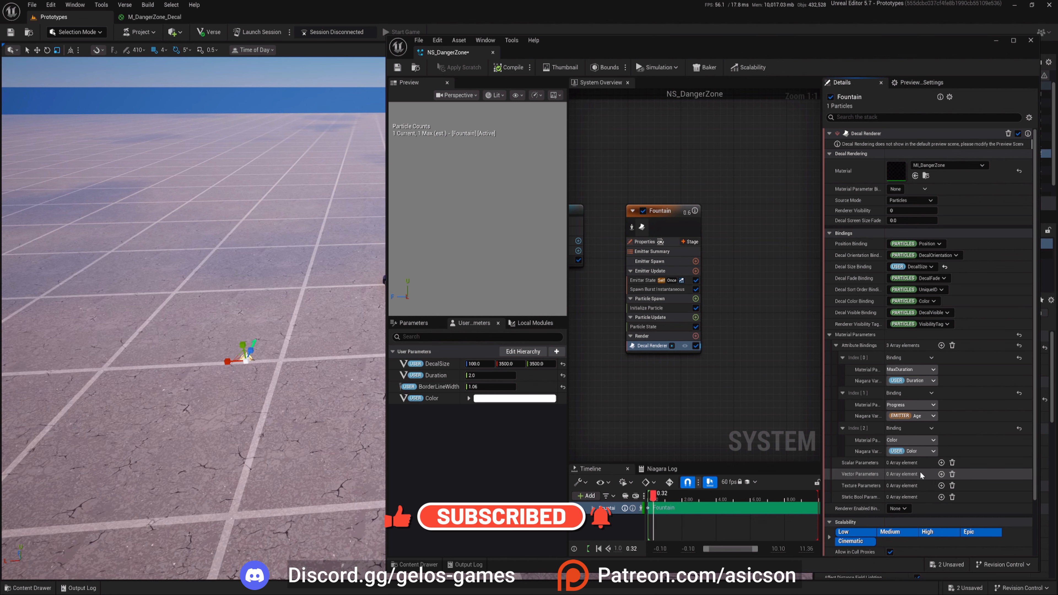
- Set the Color user parameter to a saturated orange-red (hex FF2F00FF) and save the NS_DangerZone system
{"action": "left_click", "coordinate": [502, 400]}
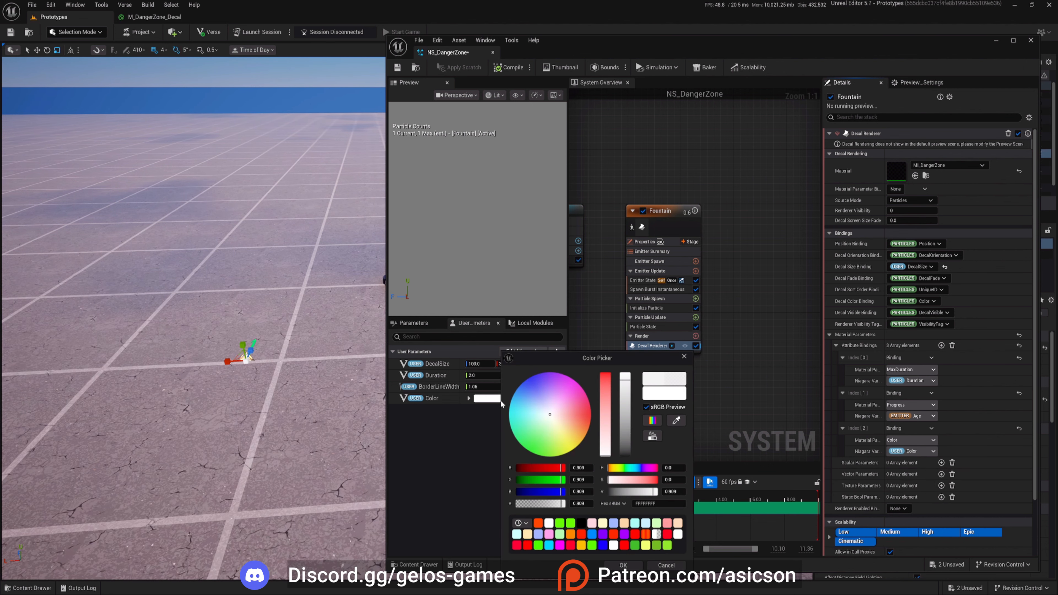
{"action": "left_click_drag", "start_coordinate": [571, 414], "coordinate": [591, 415]}
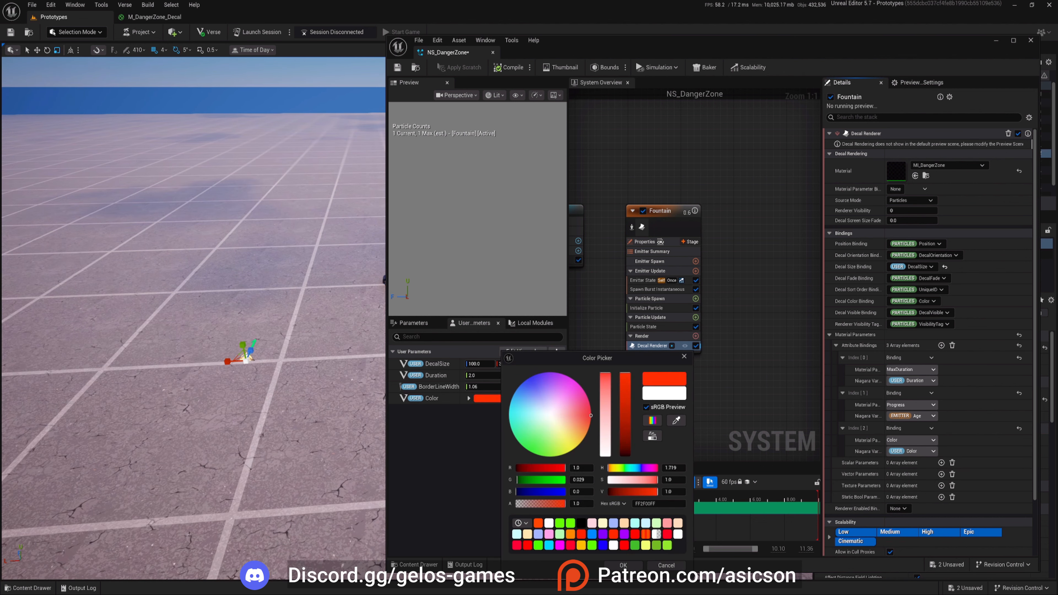
{"action": "left_click", "coordinate": [633, 568]}
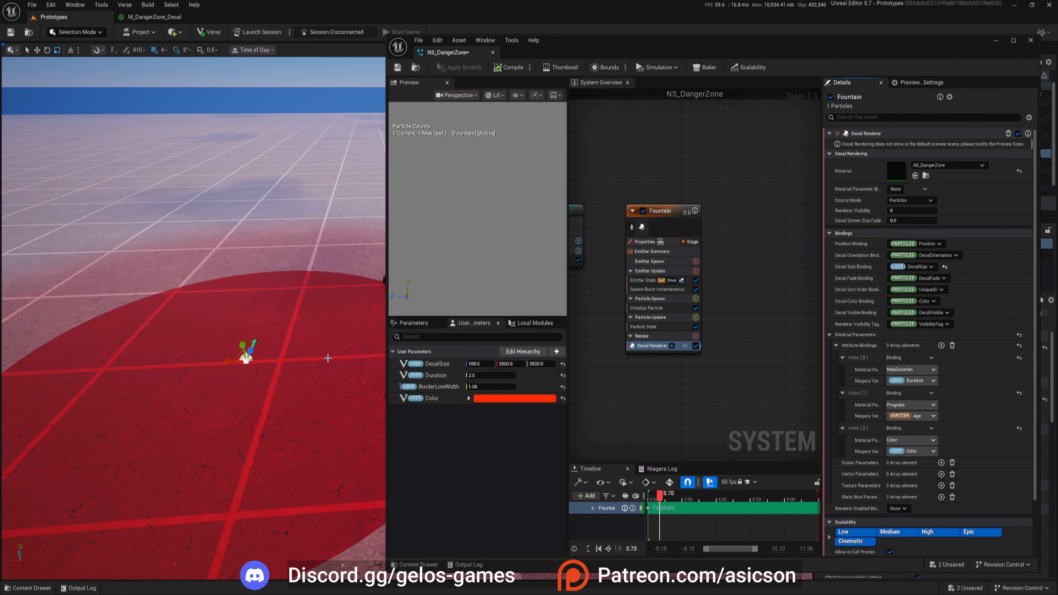
{"action": "right_click_drag", "start_coordinate": [233, 292], "coordinate": [141, 286]}
{"action": "left_click", "coordinate": [398, 68]}
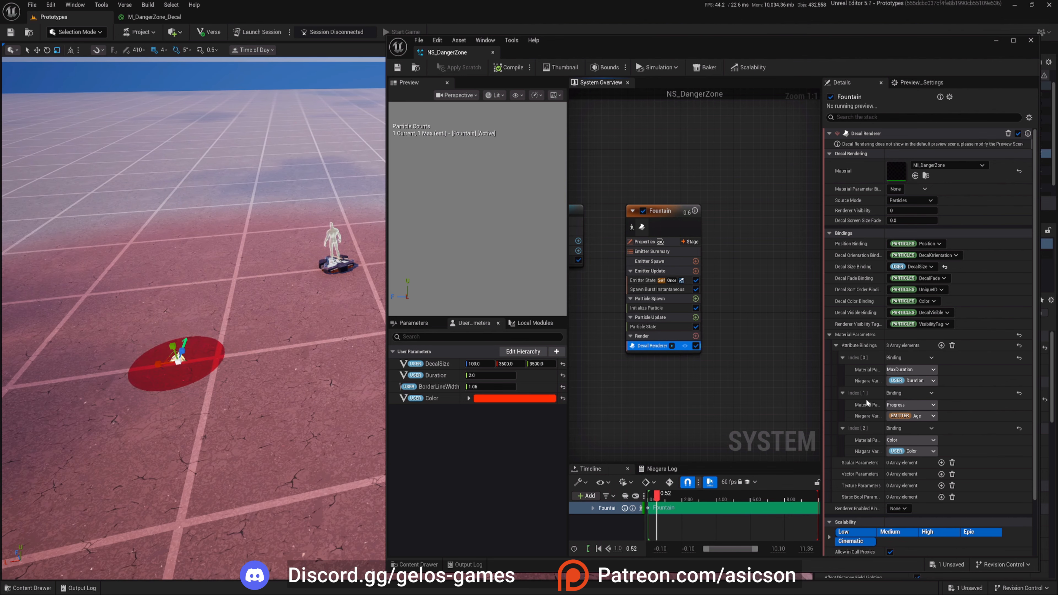
- Add a fourth attribute binding that links the material parameter BorderLineWidth to the user parameter BorderLineWidth, and save the system
{"action": "left_click", "coordinate": [941, 345]}
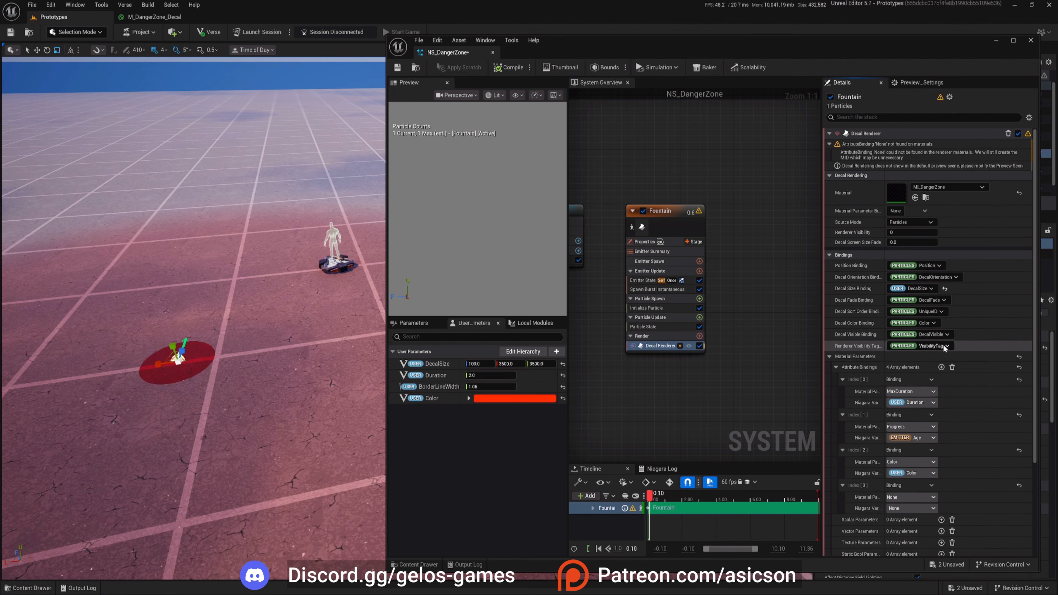
{"action": "left_click", "coordinate": [916, 498]}
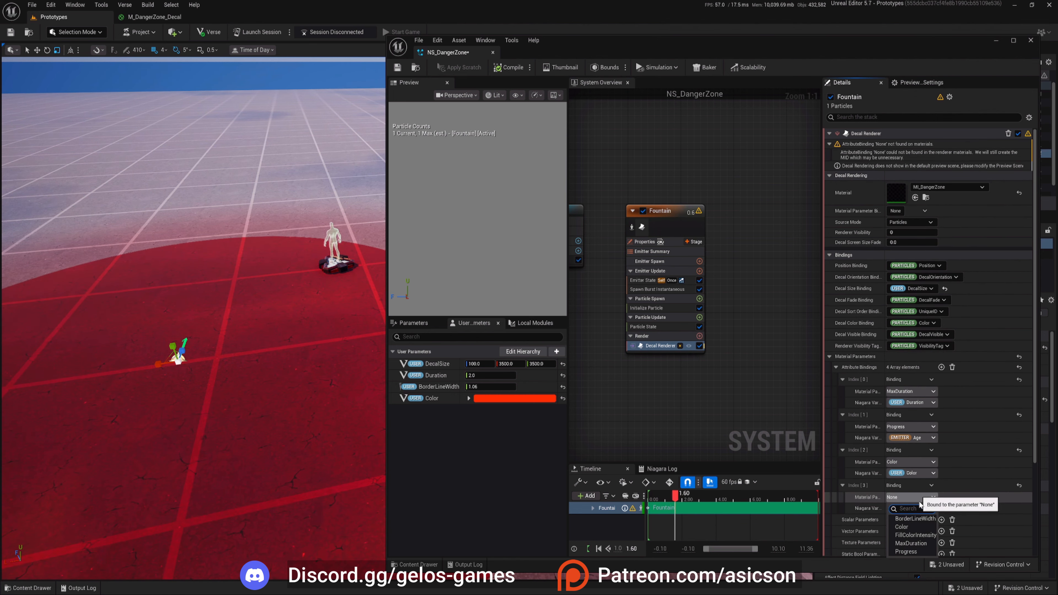
{"action": "left_click", "coordinate": [915, 518]}
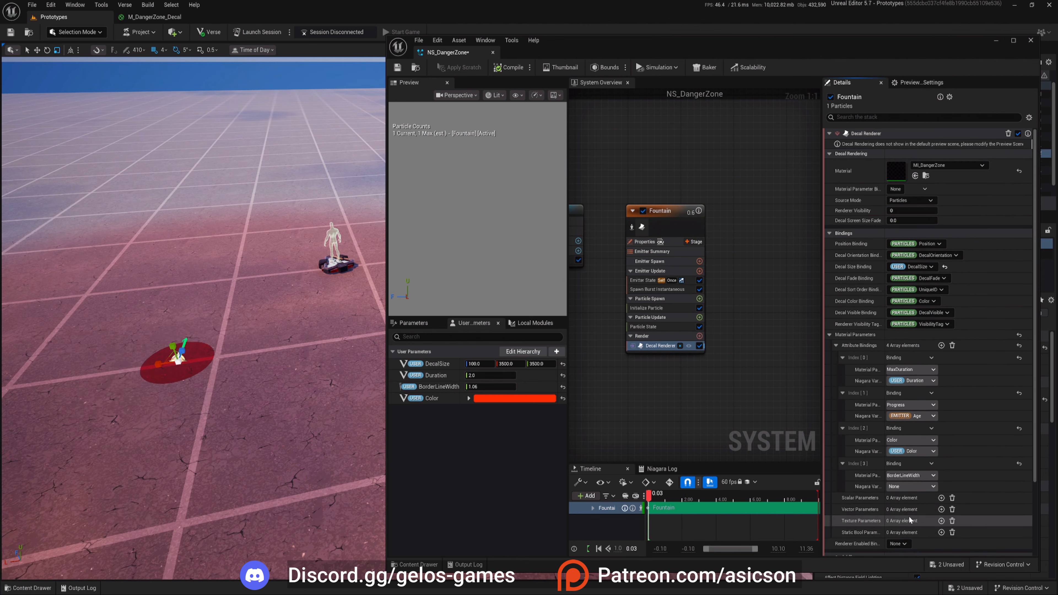
{"action": "left_click", "coordinate": [901, 488]}
{"action": "left_click", "coordinate": [933, 472]}
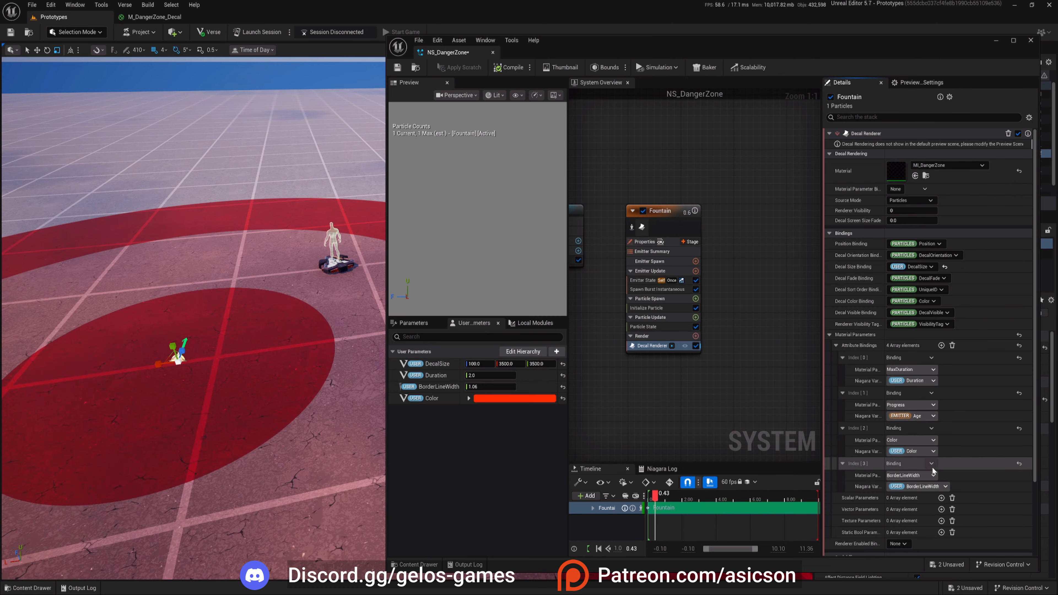
{"action": "key", "text": "a"}
{"action": "key", "text": "s"}
{"action": "right_click_drag", "start_coordinate": [312, 346], "coordinate": [358, 81]}
{"action": "key", "text": "w"}
{"action": "key", "text": "e"}
{"action": "left_click", "coordinate": [397, 68]}
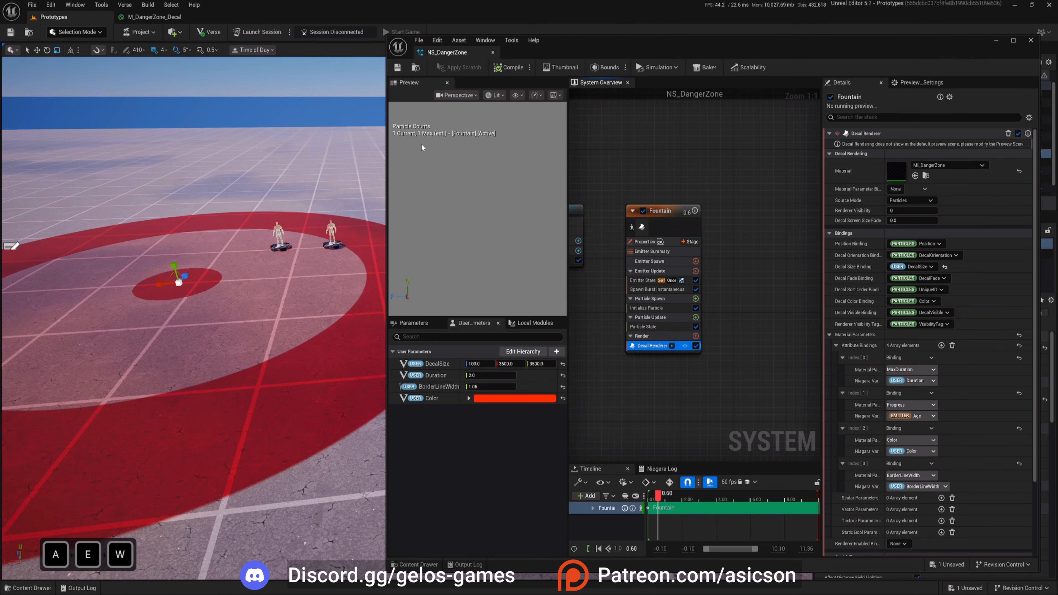
- Set the Loop Behavior of the Fountain emitter's Emitter State to Infinite
{"action": "key", "text": "e"}
{"action": "mouse_move", "coordinate": [178, 278]}
{"action": "right_mouse_down"}
{"action": "mouse_move", "coordinate": [225, 298]}
{"action": "mouse_move", "coordinate": [171, 284]}
{"action": "right_mouse_up"}
{"action": "key", "text": "a"}
{"action": "key", "text": "s"}
{"action": "key", "text": "q"}
{"action": "right_click_drag", "start_coordinate": [315, 332], "coordinate": [312, 331]}
{"action": "key", "text": "w"}
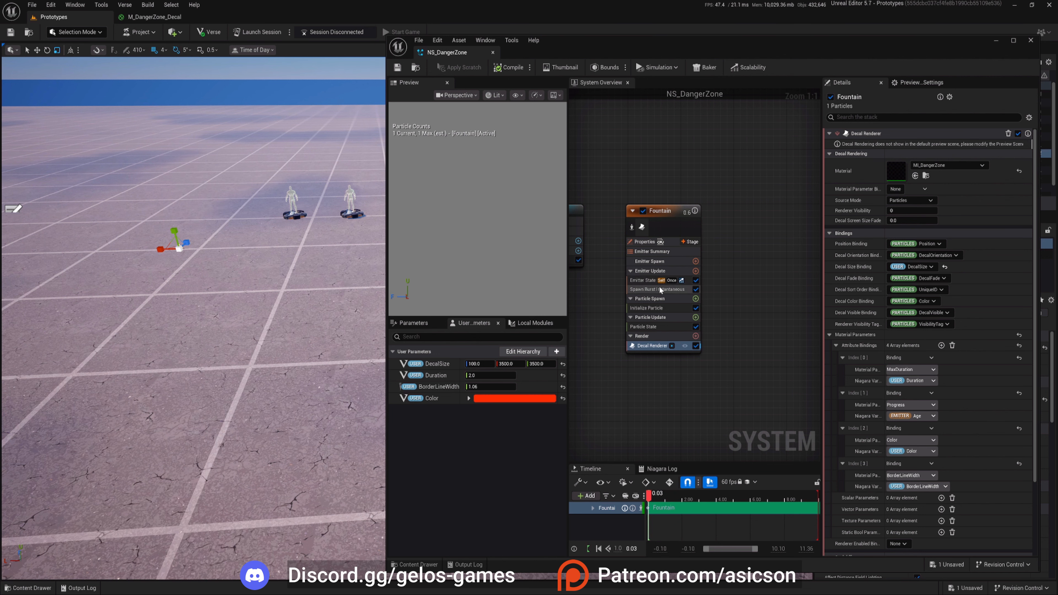
{"action": "left_click", "coordinate": [645, 280]}
{"action": "left_click", "coordinate": [903, 191]}
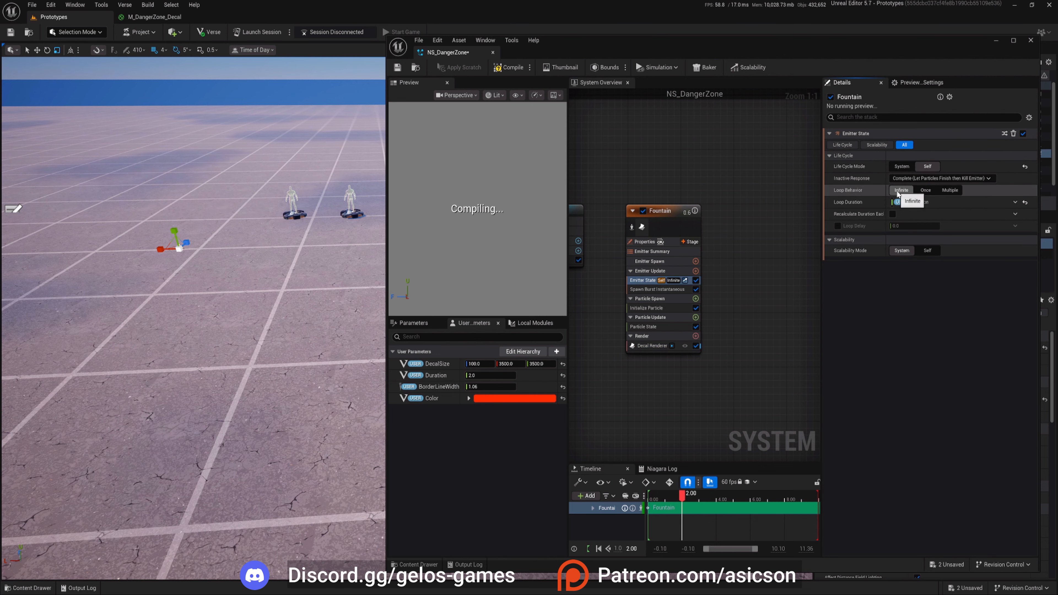
- Narrow the Niagara editor window to enlarge the visible level, and examine the looping danger zone decal from several angles
{"action": "right_click_drag", "start_coordinate": [291, 273], "coordinate": [388, 275]}
{"action": "key", "text": "d"}
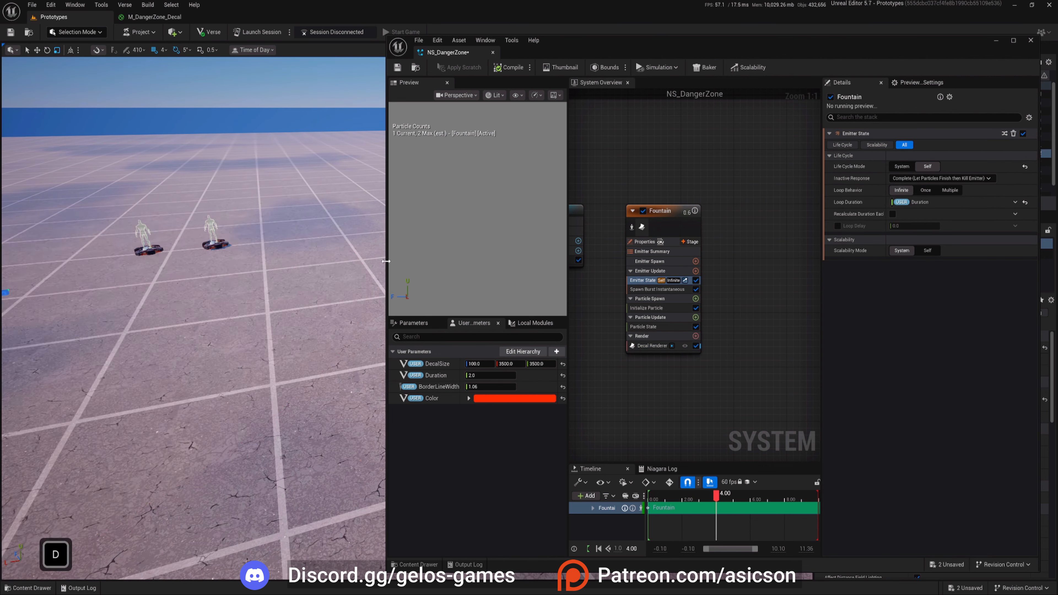
{"action": "left_click_drag", "start_coordinate": [388, 275], "coordinate": [558, 256]}
{"action": "key", "text": "e"}
{"action": "mouse_move", "coordinate": [470, 367]}
{"action": "right_mouse_down"}
{"action": "mouse_move", "coordinate": [400, 367]}
{"action": "mouse_move", "coordinate": [470, 367]}
{"action": "right_mouse_up"}
{"action": "key", "text": "q"}
{"action": "key", "text": "w"}
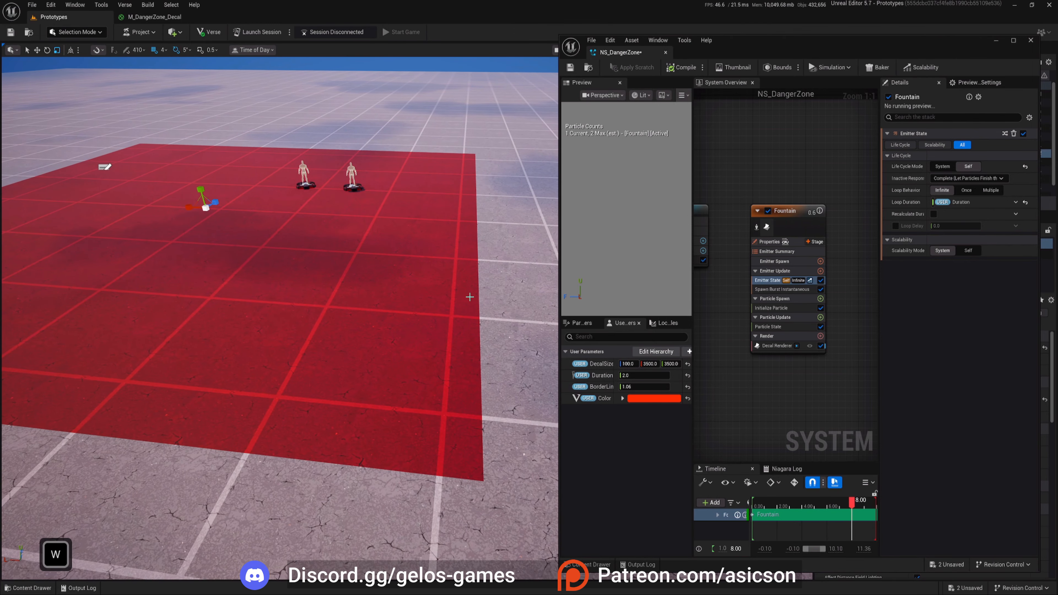
{"action": "key", "text": "s"}
{"action": "right_click_drag", "start_coordinate": [470, 325], "coordinate": [452, 307]}
{"action": "key", "text": "w"}
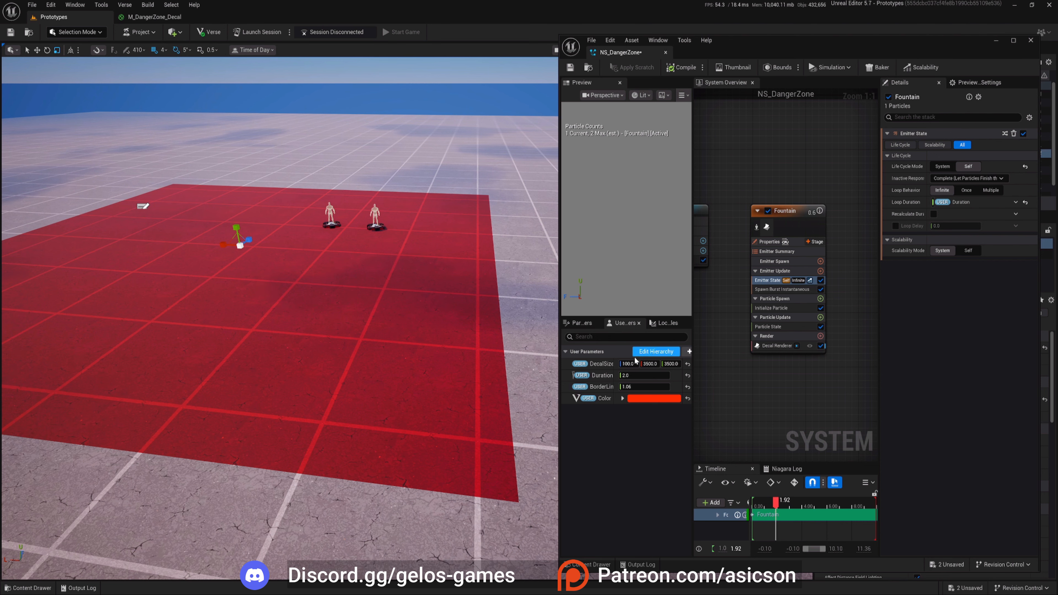
{"action": "key", "text": "e"}
{"action": "right_click_drag", "start_coordinate": [445, 329], "coordinate": [546, 370]}
{"action": "key", "text": "a"}
{"action": "key", "text": "e"}
{"action": "key", "text": "a"}
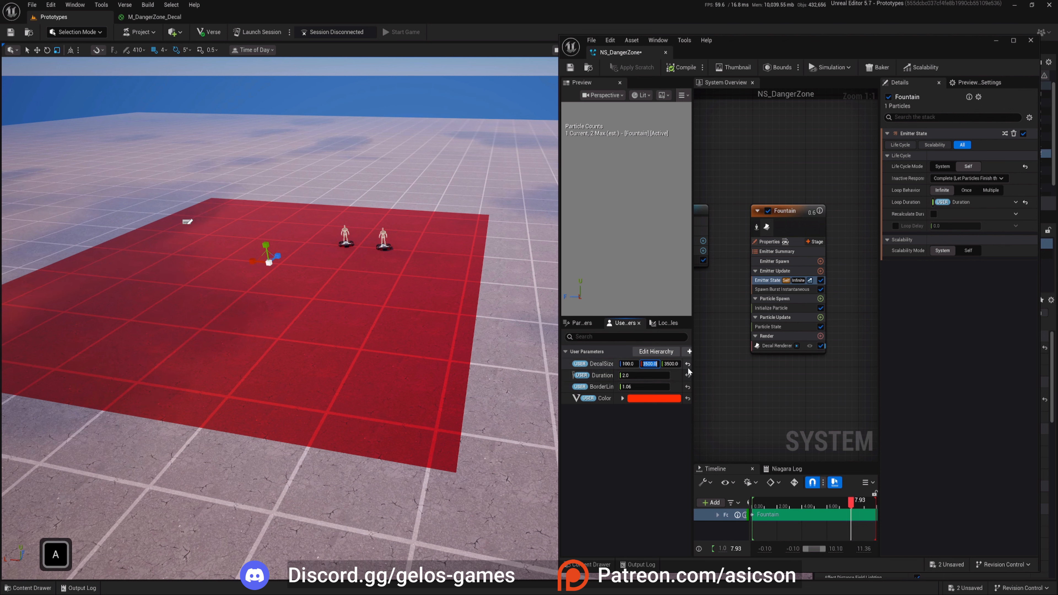
- Increase the Y value of the DecalSize user parameter to 4500 and finally to 5500
{"action": "type", "text": "4500"}
{"action": "key", "text": "Return"}
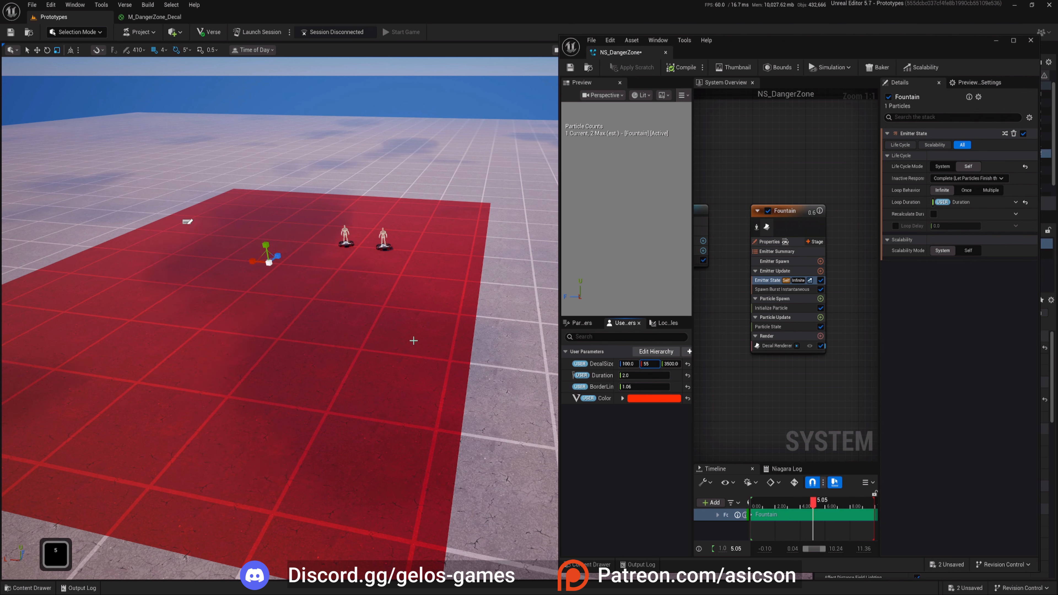
{"action": "key", "text": "Return"}
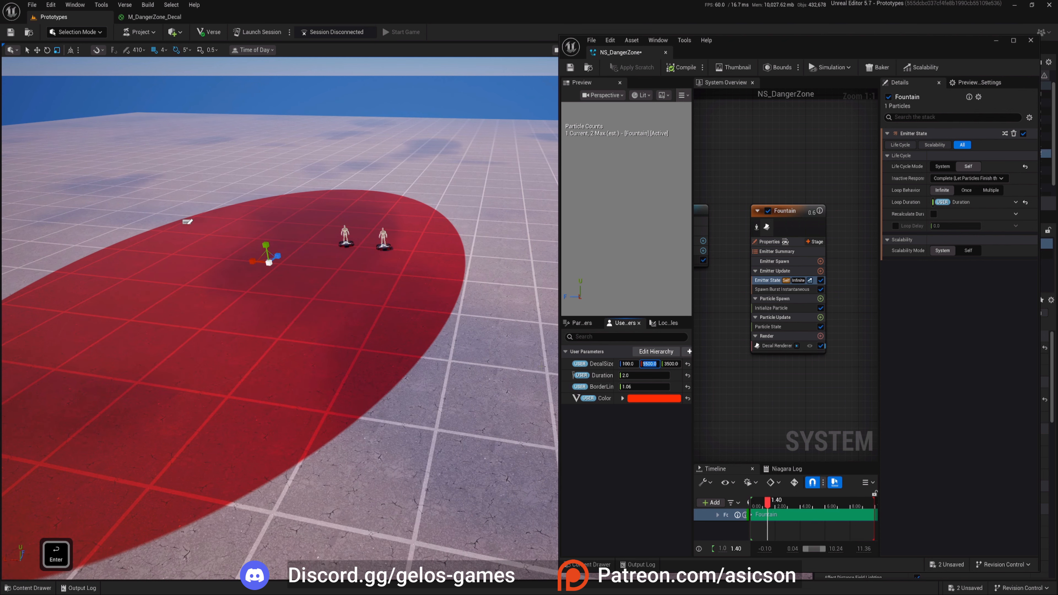
- Place a basic cube shape in the level beside the danger zone effect
{"action": "key", "text": "w"}
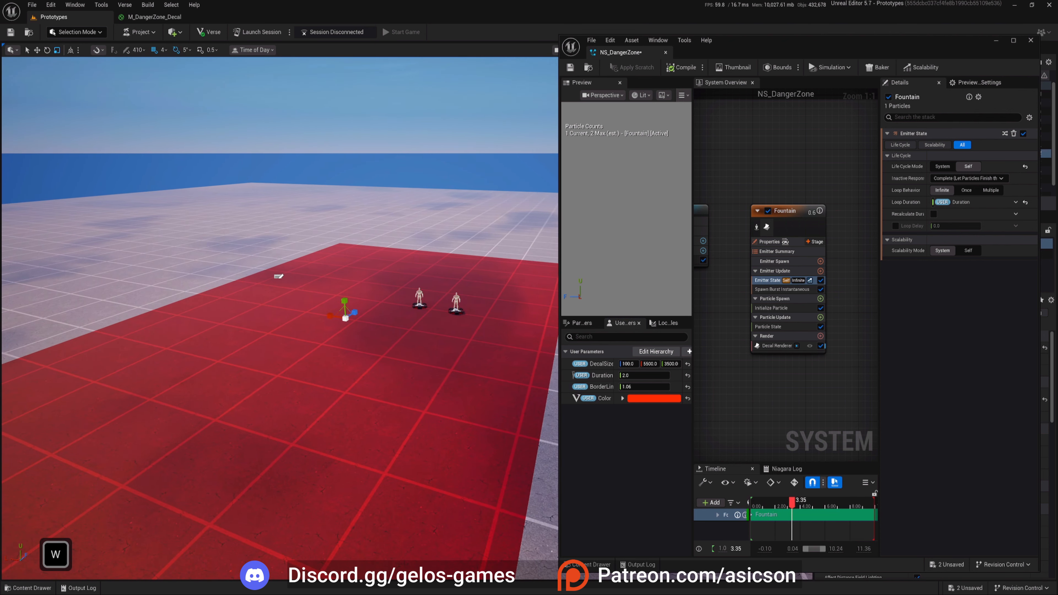
{"action": "key", "text": "a"}
{"action": "scroll", "coordinate": [366, 292], "scroll_direction": "up", "scroll_amount": 1}
{"action": "right_click_drag", "start_coordinate": [362, 298], "coordinate": [366, 292]}
{"action": "left_click", "coordinate": [174, 31]}
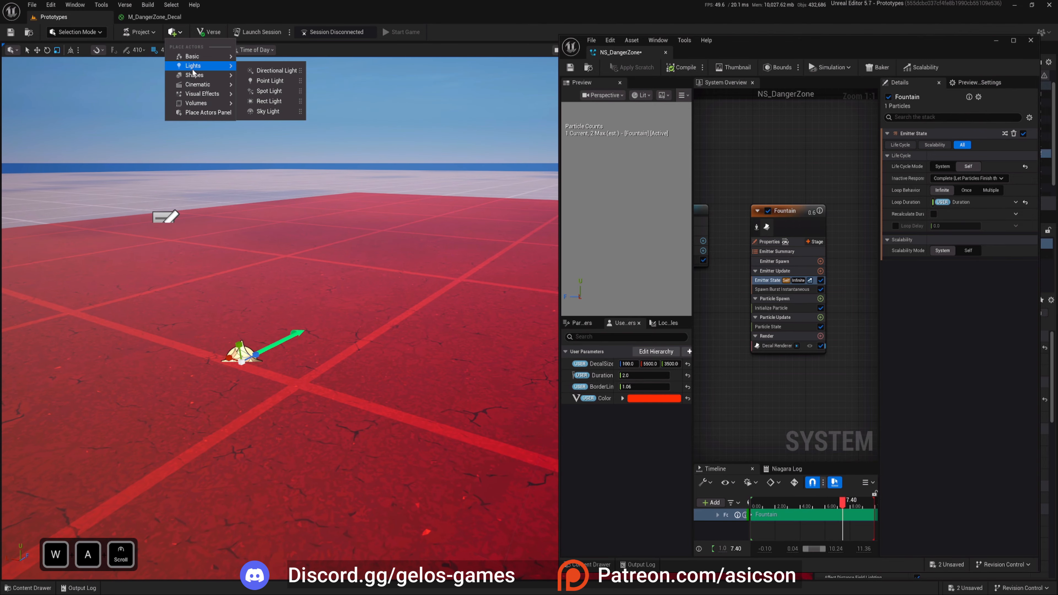
{"action": "mouse_move", "coordinate": [200, 75]}
{"action": "left_click_drag", "start_coordinate": [434, 230], "coordinate": [367, 323]}
- Raise the cube so it stands on the ground, and examine how the decal projects onto its sides
{"action": "key", "text": "w"}
{"action": "right_click_drag", "start_coordinate": [367, 323], "coordinate": [357, 319]}
{"action": "key", "text": "s"}
{"action": "key", "text": "a"}
{"action": "scroll", "coordinate": [357, 311], "scroll_direction": "down", "scroll_amount": 1}
{"action": "key", "text": "d"}
{"action": "key", "text": "w"}
{"action": "key", "text": "w"}
{"action": "key", "text": "s"}
{"action": "key", "text": "w"}
{"action": "left_click_drag", "start_coordinate": [348, 345], "coordinate": [343, 285]}
{"action": "key", "text": "s"}
{"action": "key", "text": "a"}
{"action": "right_click_drag", "start_coordinate": [252, 339], "coordinate": [138, 344]}
{"action": "key", "text": "w"}
{"action": "key", "text": "d"}
{"action": "key", "text": "a"}
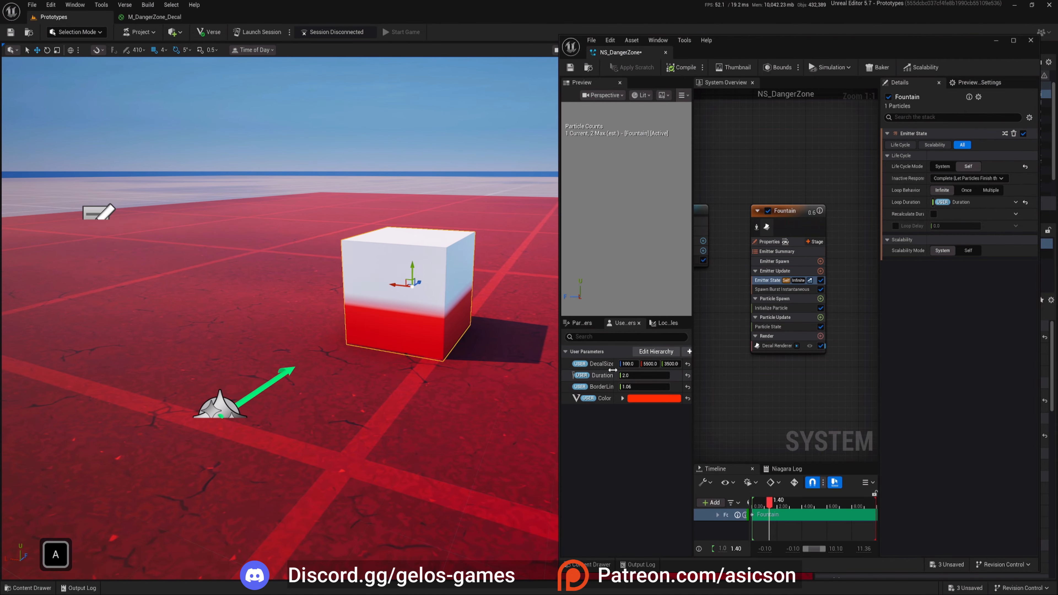
- Set the X value of the DecalSize user parameter to 1
{"action": "left_click", "coordinate": [629, 364]}
{"action": "type", "text": "1"}
{"action": "key", "text": "Return"}
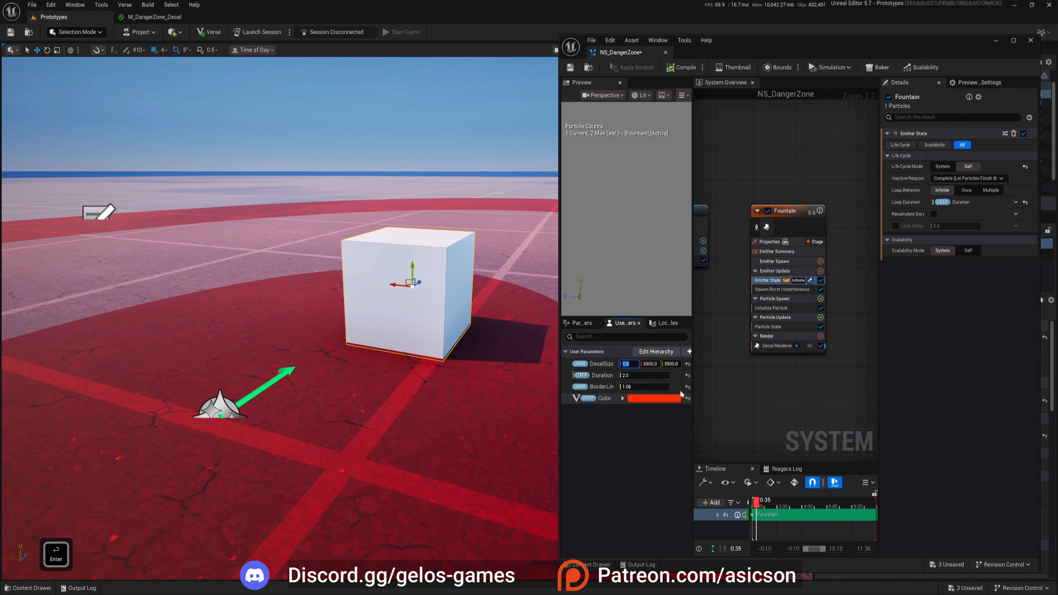
- Examine up close how the thin decal projects onto the ground and the base of the cube
{"action": "right_click_drag", "start_coordinate": [432, 337], "coordinate": [455, 323]}
{"action": "key", "text": "a"}
{"action": "key", "text": "w"}
{"action": "key", "text": "q"}
{"action": "left_click", "coordinate": [236, 301]}
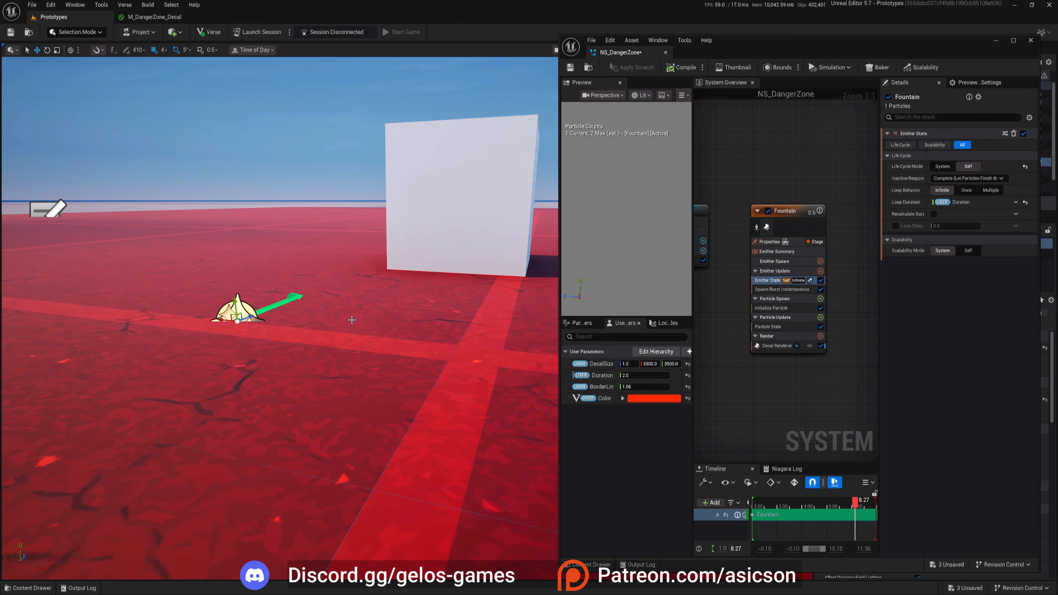
{"action": "key", "text": "a"}
{"action": "right_click_drag", "start_coordinate": [430, 326], "coordinate": [496, 346]}
{"action": "scroll", "coordinate": [430, 326], "scroll_direction": "up", "scroll_amount": 1}
{"action": "key", "text": "e"}
{"action": "key", "text": "w"}
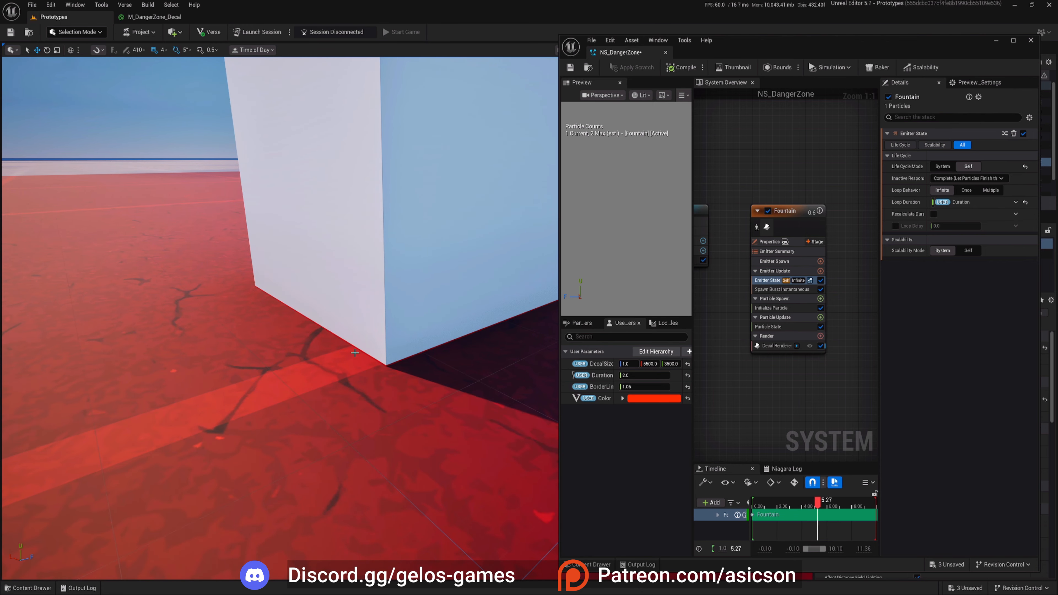
{"action": "key", "text": "s"}
{"action": "key", "text": "a"}
{"action": "right_click_drag", "start_coordinate": [371, 369], "coordinate": [367, 352]}
{"action": "key", "text": "d"}
{"action": "key", "text": "w"}
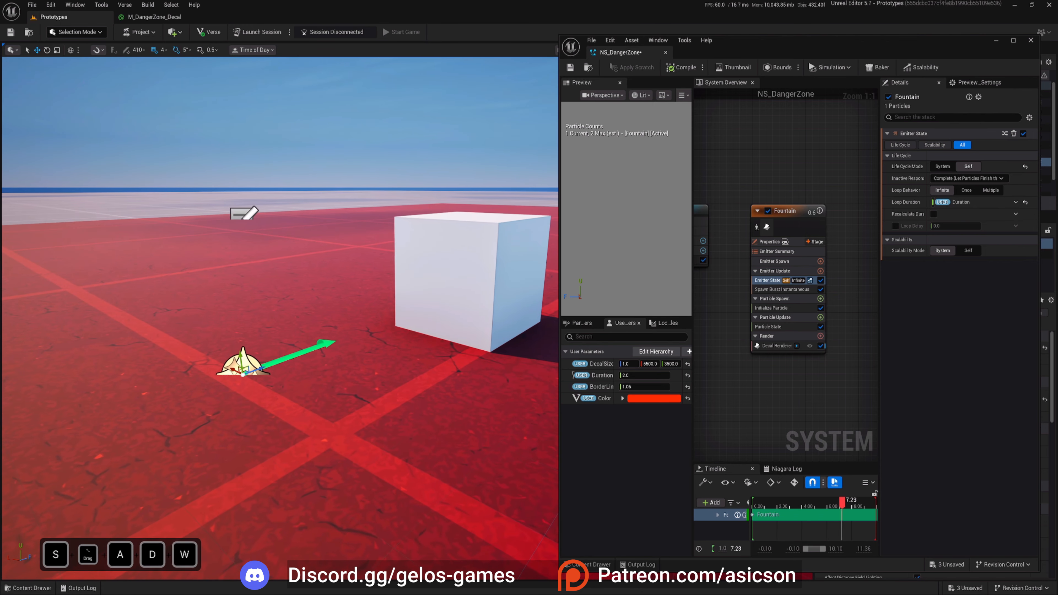
- Try DecalSize X values of 50 and 250, and settle on 300 for the projection depth
{"action": "type", "text": "50"}
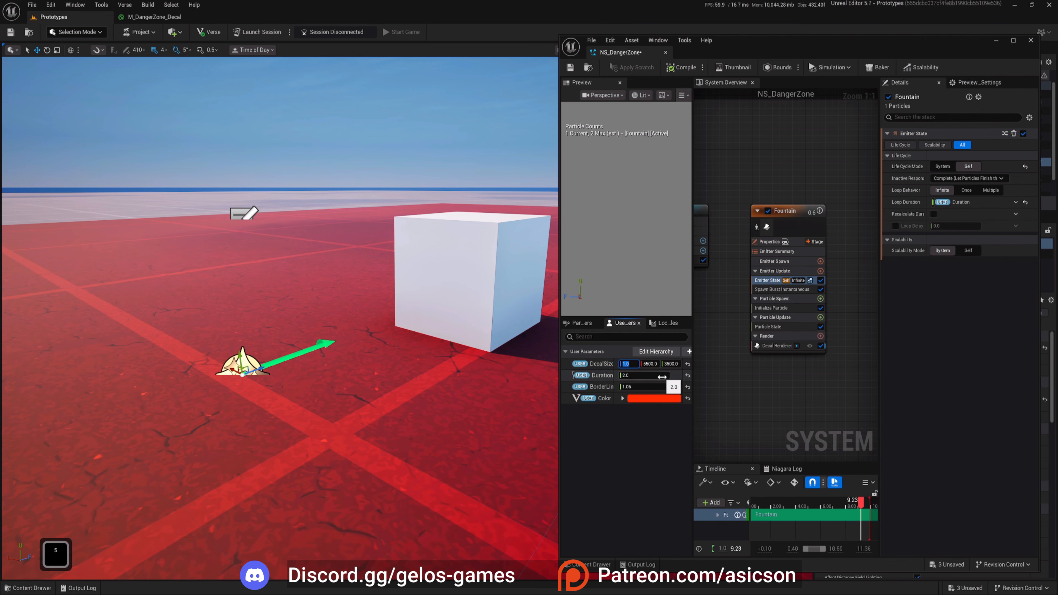
{"action": "key", "text": "Return"}
{"action": "type", "text": "250"}
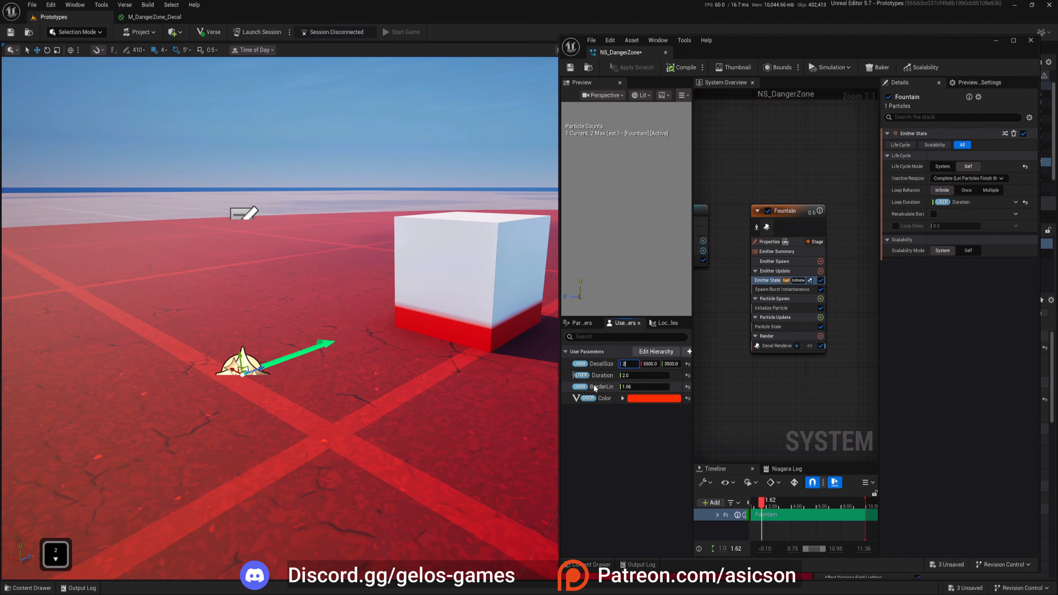
{"action": "key", "text": "Return"}
{"action": "type", "text": "300"}
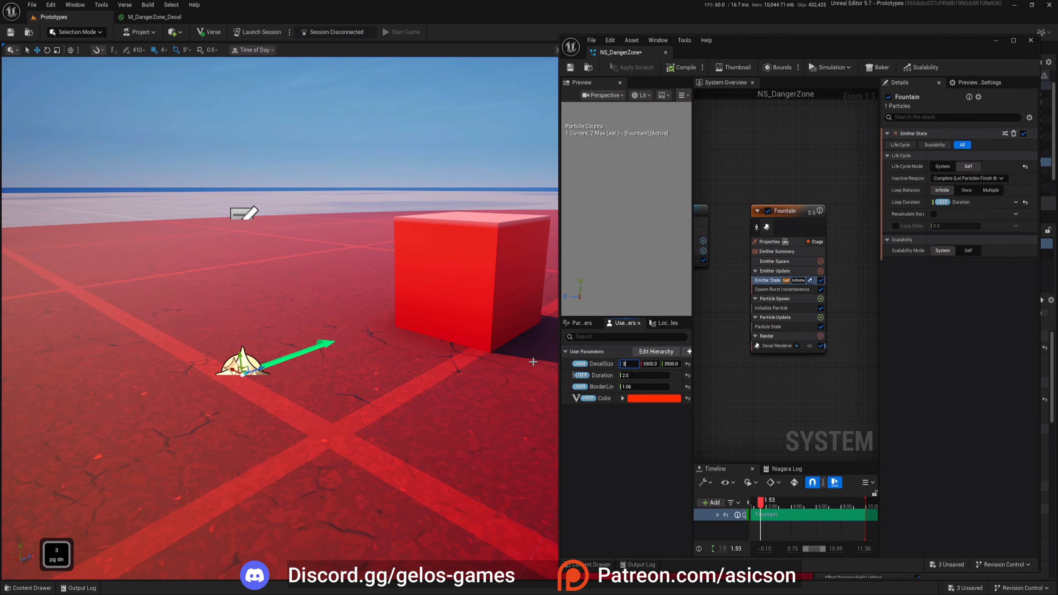
{"action": "key", "text": "Return"}
- Set the Z value of the DecalSize user parameter to 5500 to match its Y value
{"action": "key", "text": "e"}
{"action": "right_click_drag", "start_coordinate": [402, 291], "coordinate": [364, 360]}
{"action": "key", "text": "d"}
{"action": "key", "text": "w"}
{"action": "key", "text": "s"}
{"action": "key", "text": "a"}
{"action": "mouse_move", "coordinate": [453, 331]}
{"action": "right_mouse_down"}
{"action": "mouse_move", "coordinate": [558, 319]}
{"action": "mouse_move", "coordinate": [375, 330]}
{"action": "mouse_move", "coordinate": [346, 353]}
{"action": "mouse_move", "coordinate": [451, 347]}
{"action": "right_mouse_up"}
{"action": "key", "text": "q"}
{"action": "scroll", "coordinate": [455, 330], "scroll_direction": "up", "scroll_amount": 1}
{"action": "key", "text": "d"}
{"action": "key", "text": "d"}
{"action": "key", "text": "w"}
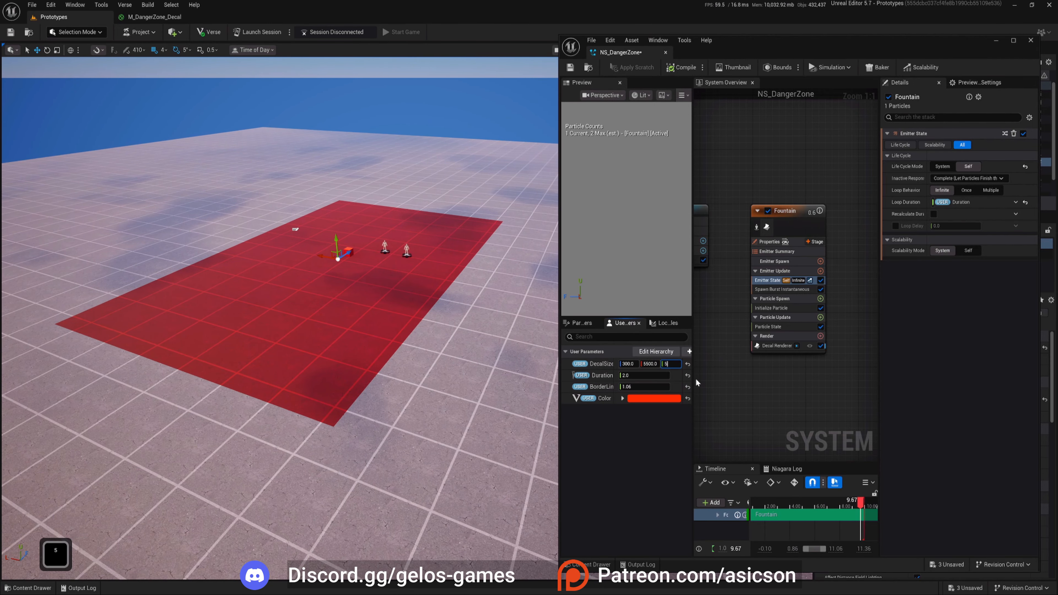
{"action": "key", "text": "Return"}
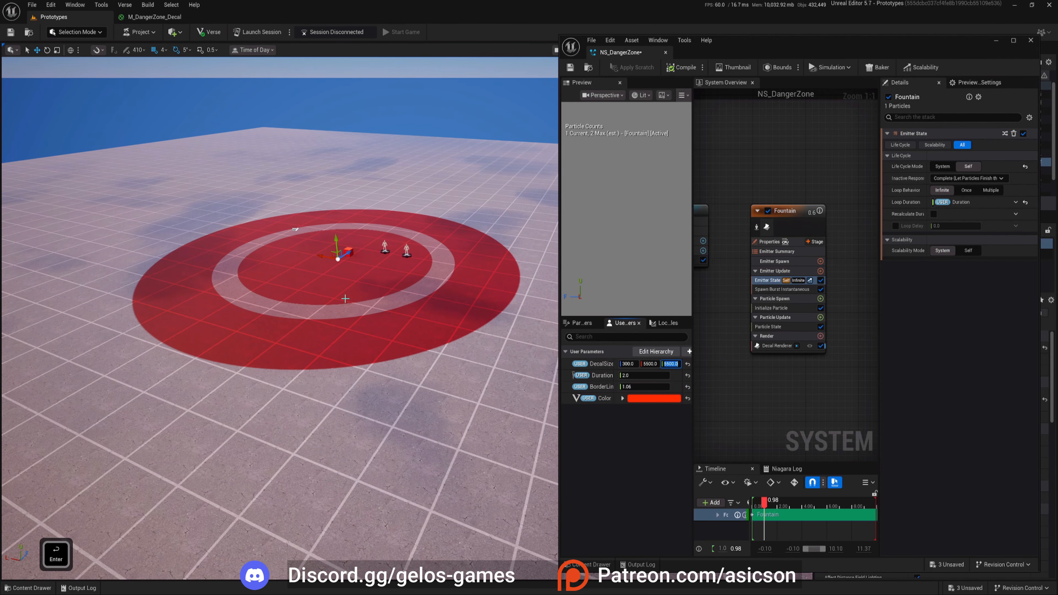
- Set the Loop Behavior of the Fountain emitter's Emitter State to Once
{"action": "right_click_drag", "start_coordinate": [345, 299], "coordinate": [444, 356]}
{"action": "key", "text": "w"}
{"action": "key", "text": "e"}
{"action": "key", "text": "a"}
{"action": "key", "text": "s"}
{"action": "key", "text": "w"}
{"action": "key", "text": "q"}
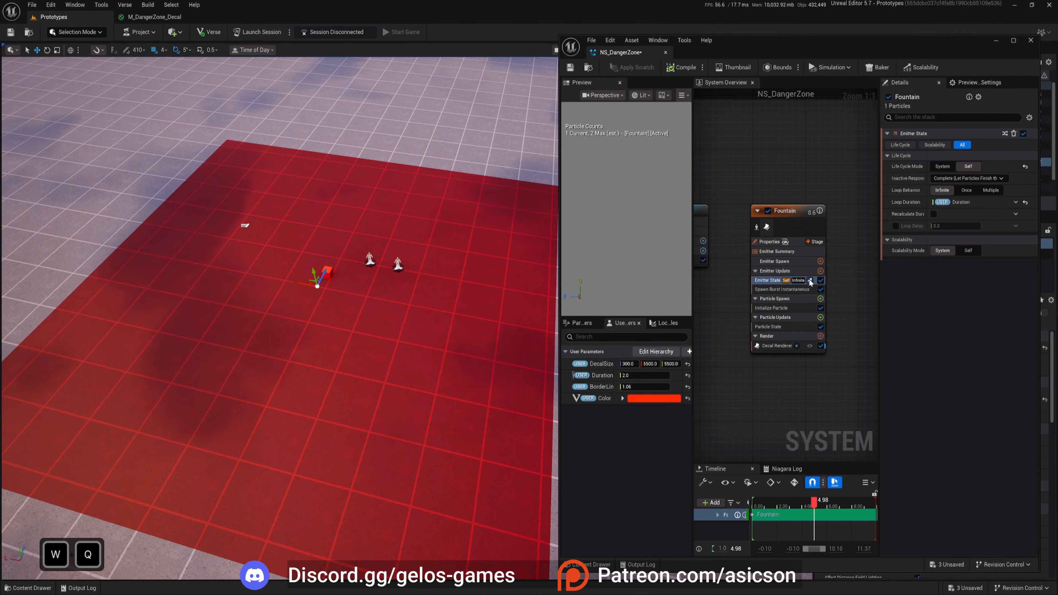
{"action": "left_click", "coordinate": [965, 191]}
- Examine the single-run danger zone effect around the cube and mannequins in the level
{"action": "key", "text": "s"}
{"action": "right_click_drag", "start_coordinate": [417, 283], "coordinate": [440, 273]}
{"action": "key", "text": "d"}
{"action": "key", "text": "q"}
{"action": "key", "text": "a"}
{"action": "key", "text": "s"}
{"action": "key", "text": "q"}
{"action": "key", "text": "w"}
{"action": "key", "text": "e"}
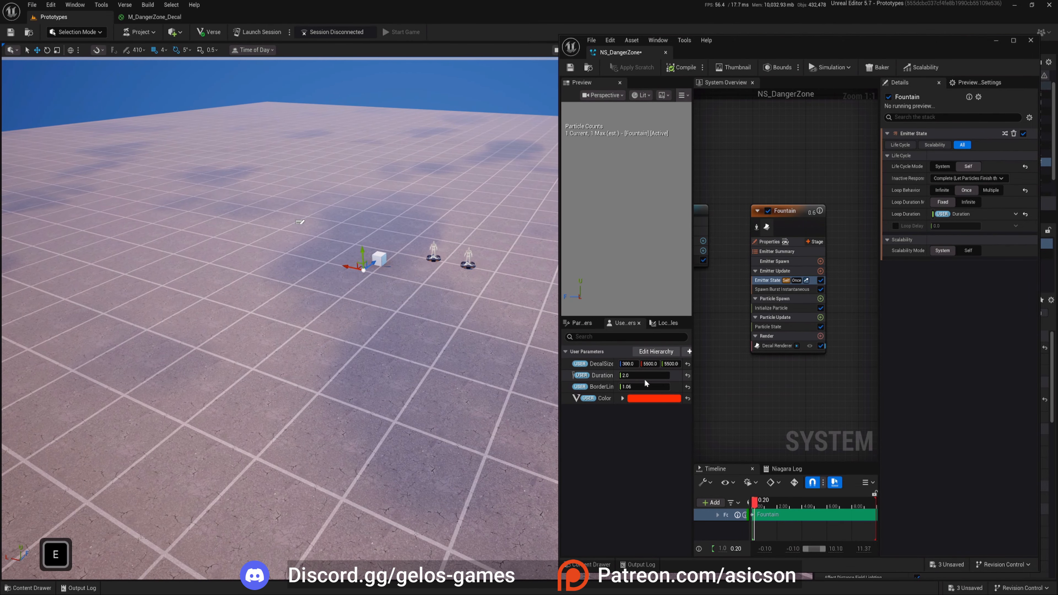
- Try Duration values of 0.5 and 1 for the danger zone, settle on 5, and save the Niagara system
{"action": "type", "text": "0.5"}
{"action": "key", "text": "Return"}
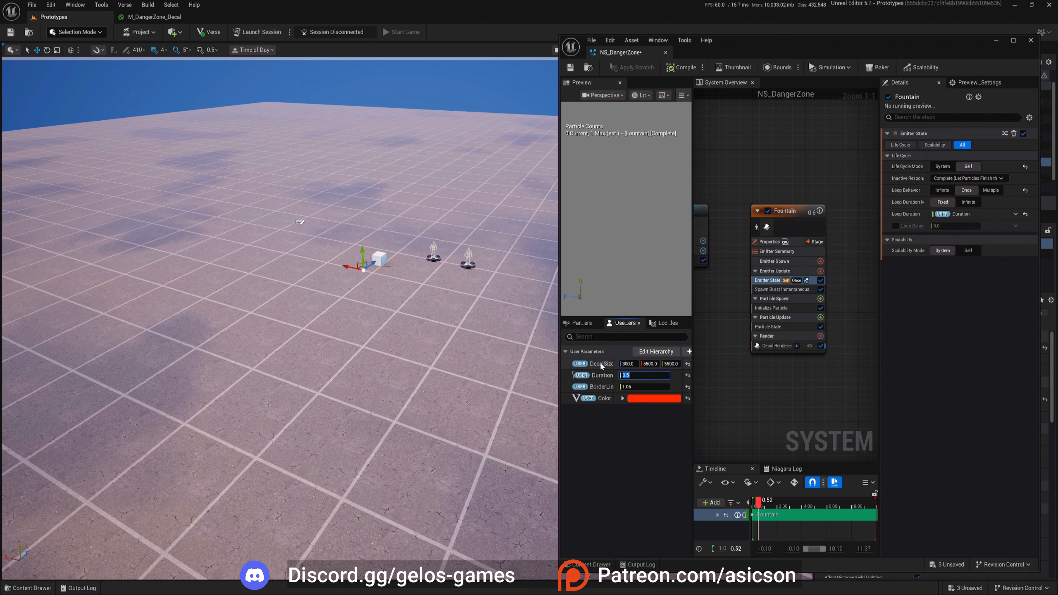
{"action": "type", "text": "1"}
{"action": "key", "text": "Return"}
{"action": "type", "text": "5"}
{"action": "key", "text": "Return"}
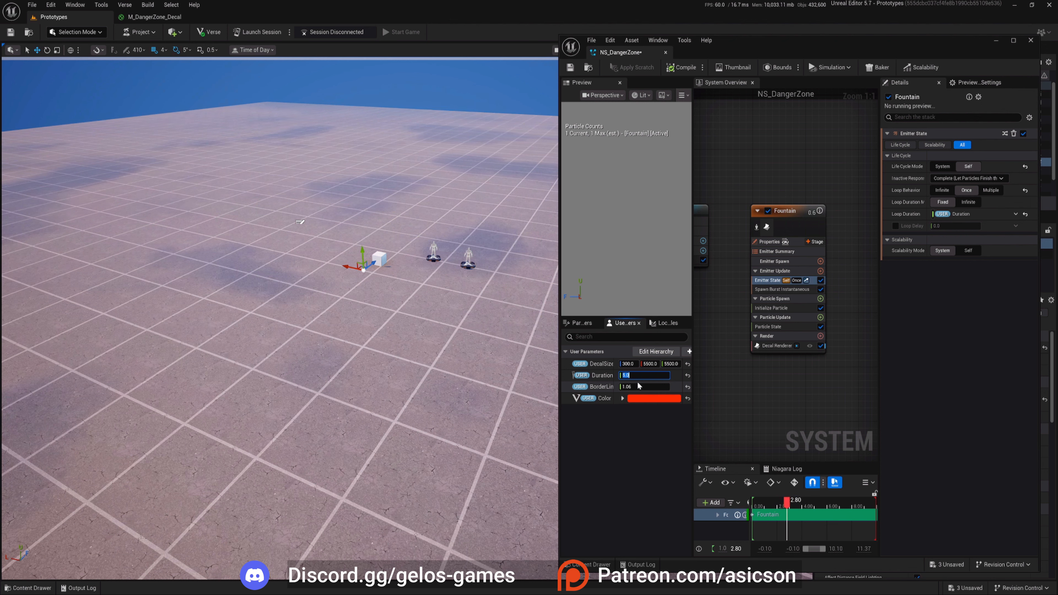
{"action": "left_click", "coordinate": [570, 67]}
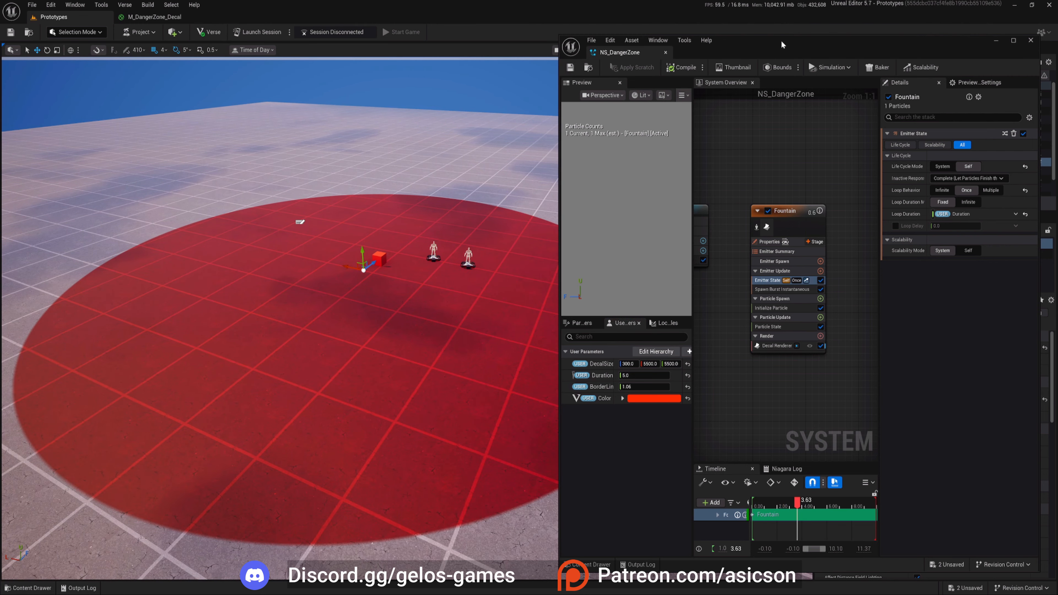
- Examine the five-second danger zone effect around the cube and mannequins in the unobstructed level view
{"action": "left_click_drag", "start_coordinate": [783, 45], "coordinate": [578, 514]}
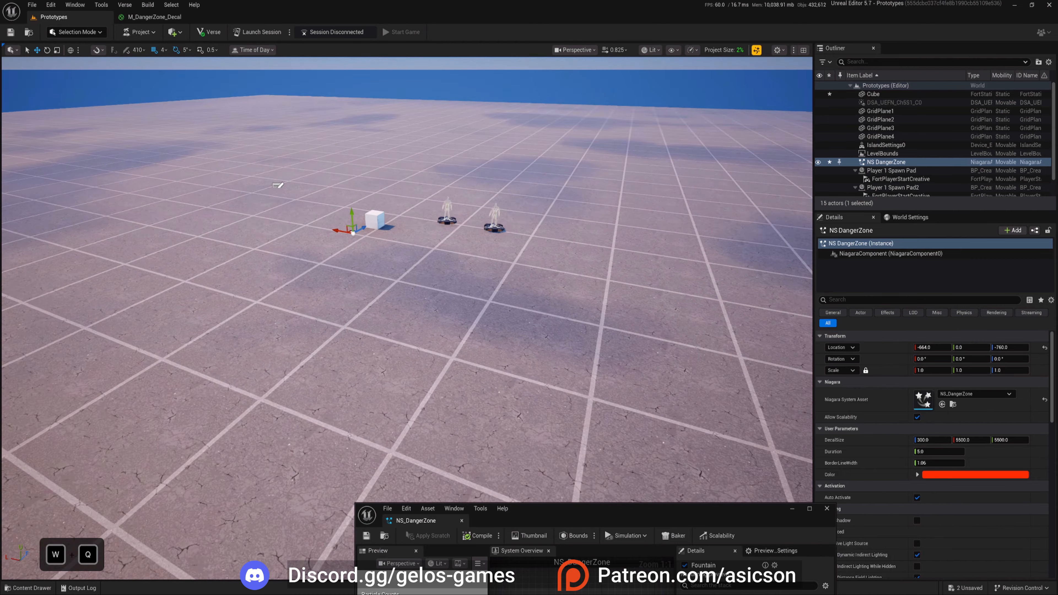
{"action": "key", "text": "a"}
{"action": "right_click_drag", "start_coordinate": [279, 185], "coordinate": [216, 221]}
{"action": "key", "text": "w"}
{"action": "key", "text": "e"}
{"action": "scroll", "coordinate": [354, 251], "scroll_direction": "down", "scroll_amount": 2}
{"action": "key", "text": "d"}
{"action": "key", "text": "s"}
{"action": "key", "text": "a"}
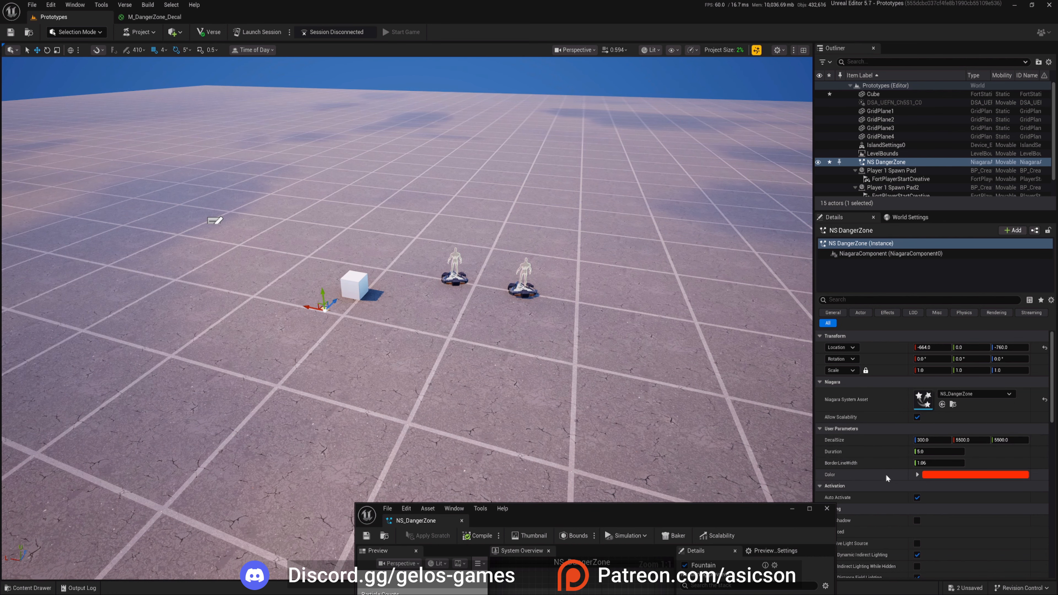
{"action": "key", "text": "a"}
{"action": "right_click_drag", "start_coordinate": [416, 322], "coordinate": [417, 321]}
{"action": "key", "text": "s"}
{"action": "key", "text": "d"}
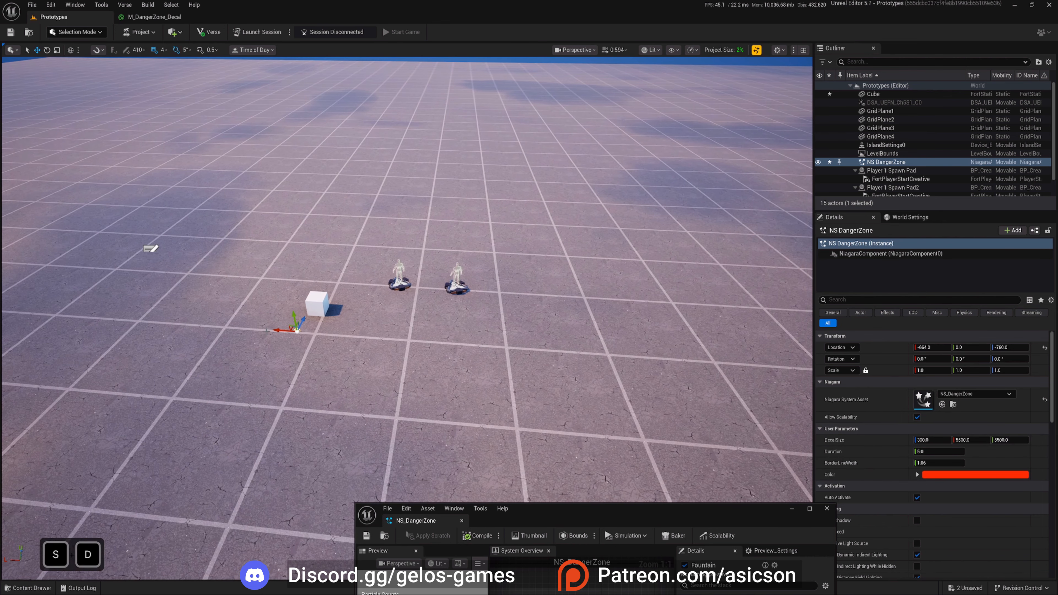
- Duplicate NS DangerZone along the X axis to -2492 and set the copy's Color parameter to bright green
{"action": "left_click_drag", "start_coordinate": [278, 331], "coordinate": [646, 354], "text": "alt"}
{"action": "left_click", "coordinate": [944, 475]}
{"action": "left_click", "coordinate": [785, 453]}
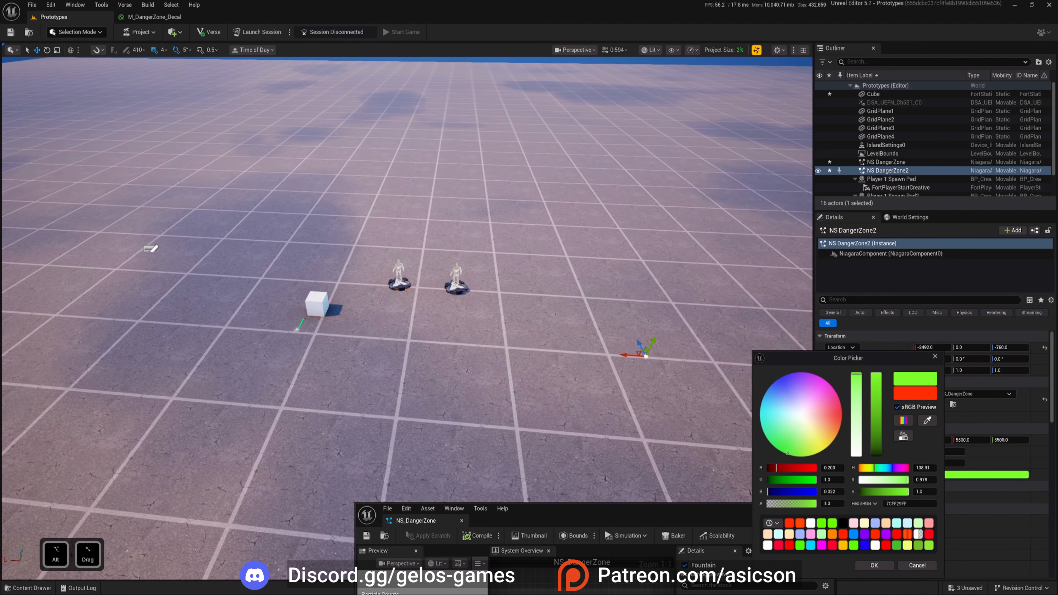
{"action": "left_click", "coordinate": [878, 568]}
- Examine the red and green danger zone instances in the level from several viewpoints
{"action": "key", "text": "s"}
{"action": "key", "text": "e"}
{"action": "right_click_drag", "start_coordinate": [542, 334], "coordinate": [542, 334]}
{"action": "key", "text": "a"}
{"action": "right_click_drag", "start_coordinate": [666, 400], "coordinate": [670, 400]}
{"action": "key", "text": "r"}
{"action": "key", "text": "w"}
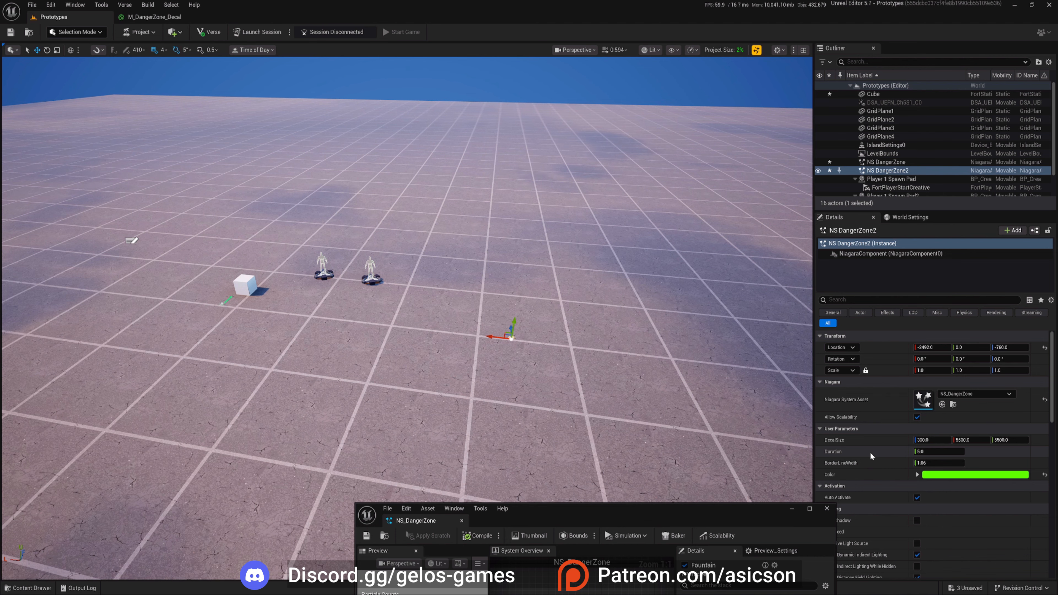
{"action": "key", "text": "a"}
{"action": "right_click_drag", "start_coordinate": [479, 317], "coordinate": [478, 291]}
{"action": "key", "text": "d"}
{"action": "key", "text": "s"}
{"action": "key", "text": "a"}
{"action": "key", "text": "d"}
{"action": "key", "text": "s"}
{"action": "key", "text": "w"}
{"action": "key", "text": "e"}
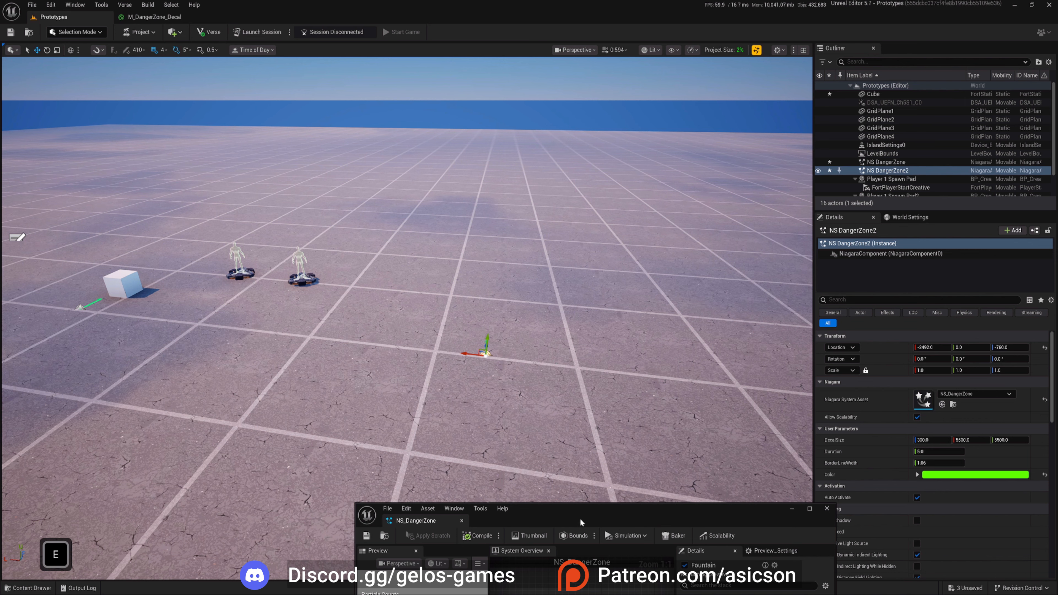
- Create a Building Prop blueprint class named BP_DangerZoneVFX in the DangerZoneVFX folder
{"action": "left_click_drag", "start_coordinate": [581, 522], "coordinate": [744, 131]}
{"action": "key", "text": "ctrl+space"}
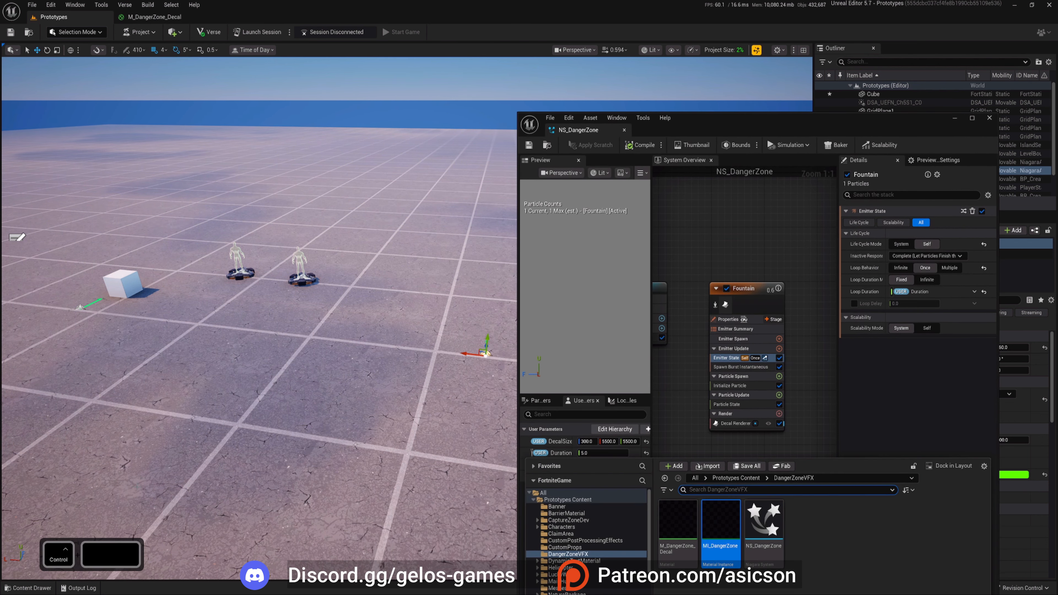
{"action": "left_click_drag", "start_coordinate": [784, 119], "coordinate": [834, 47]}
{"action": "left_click", "coordinate": [28, 589]}
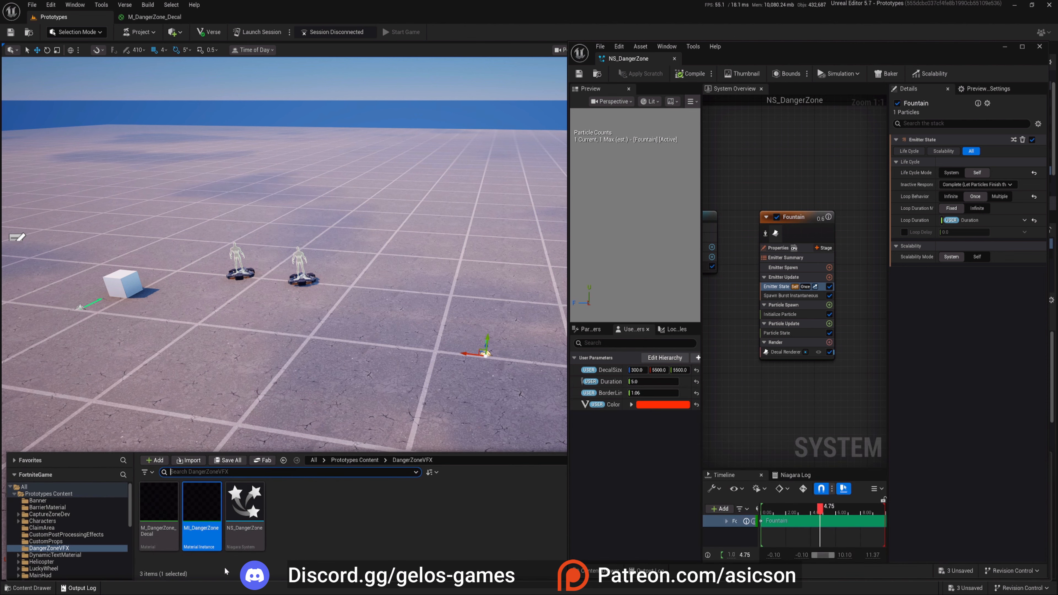
{"action": "right_click", "coordinate": [288, 500]}
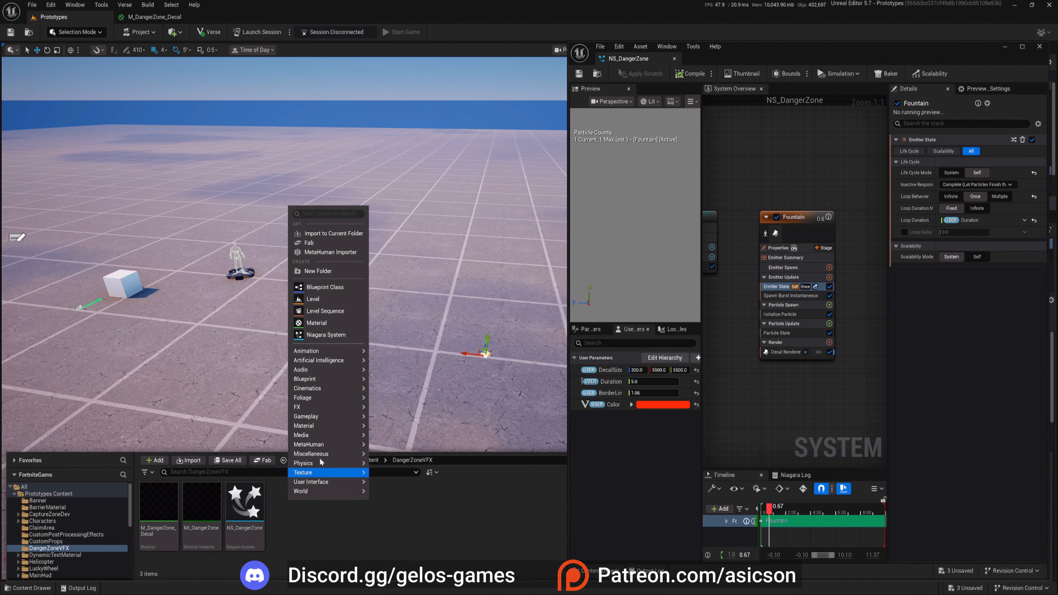
{"action": "left_click", "coordinate": [321, 287]}
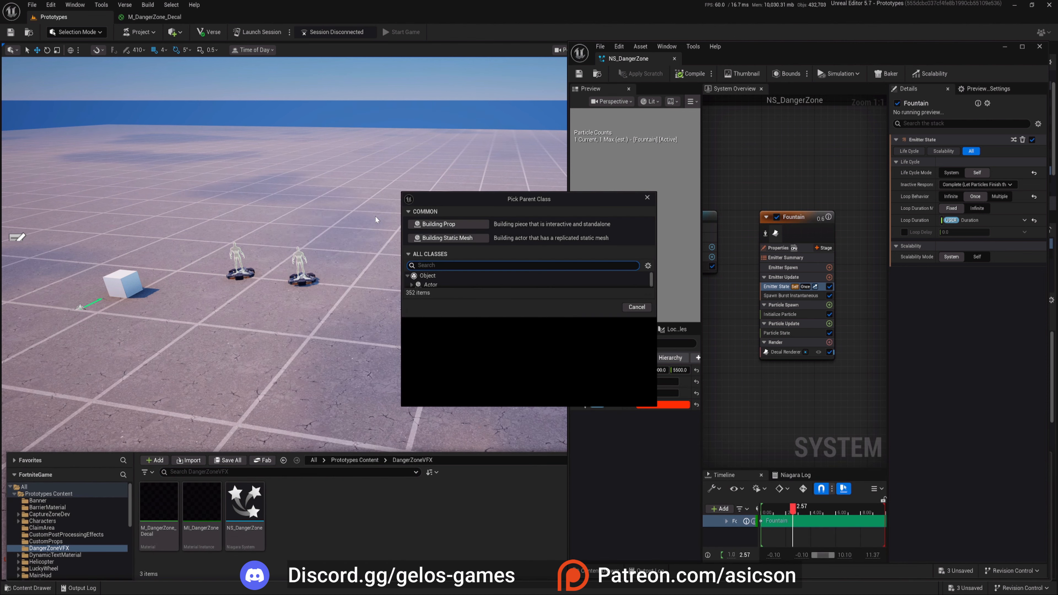
{"action": "left_click", "coordinate": [436, 227]}
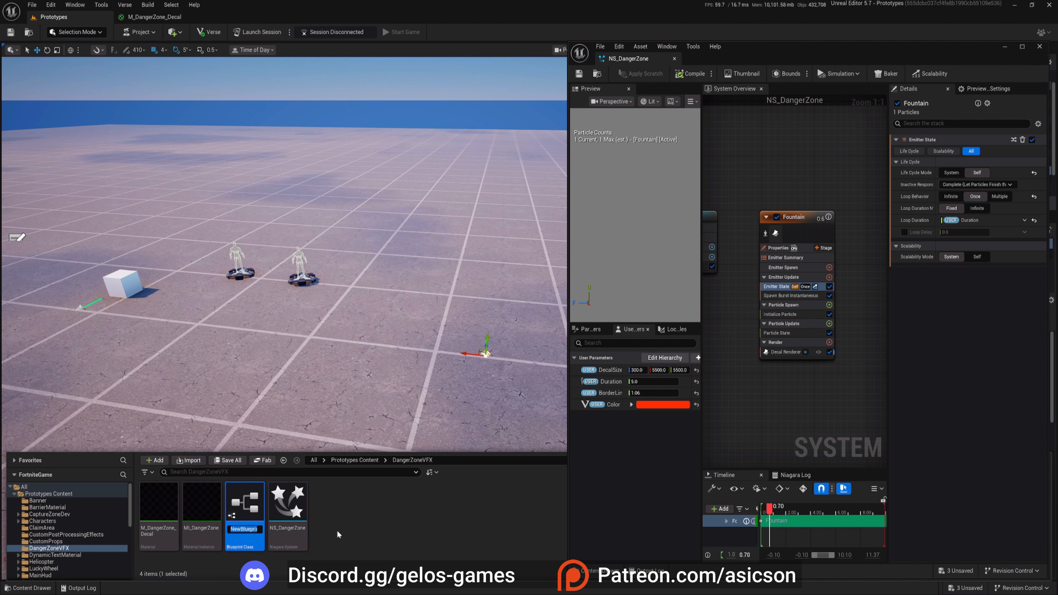
{"action": "type", "text": "BP_"}
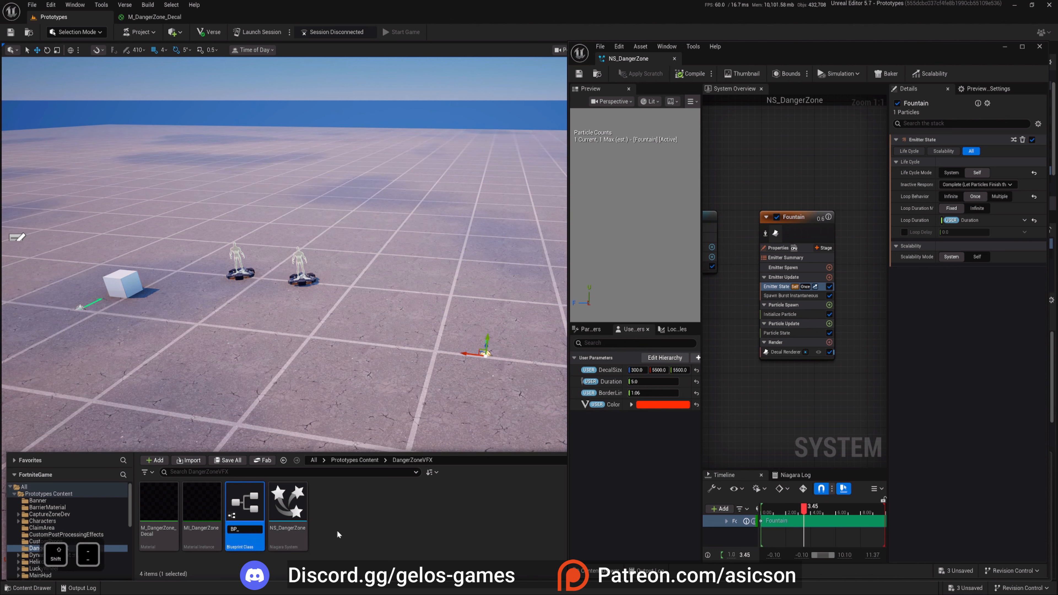
{"action": "type", "text": "DangerZoneVFX"}
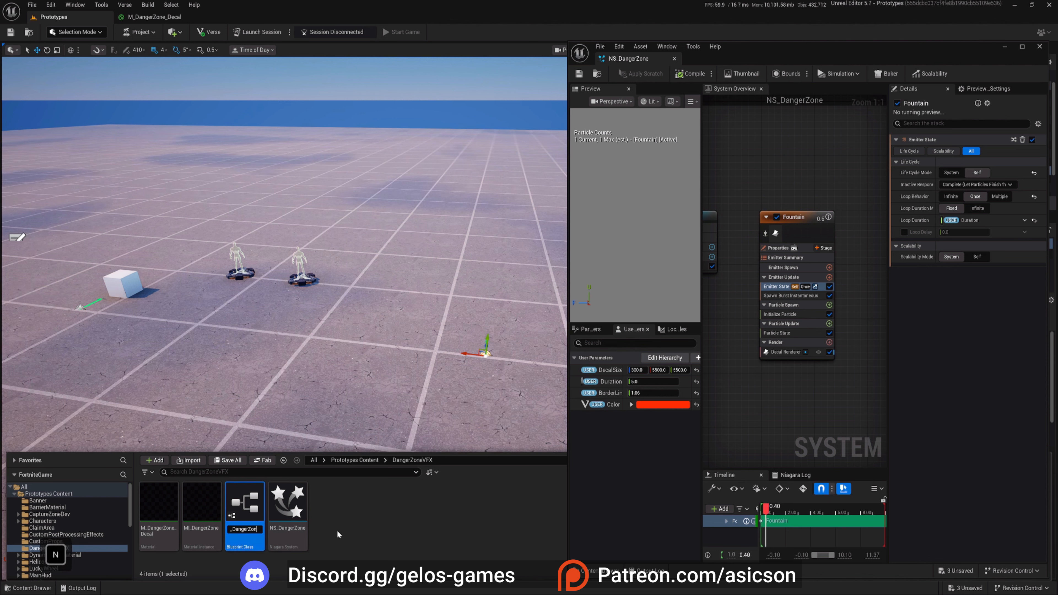
{"action": "key", "text": "Return"}
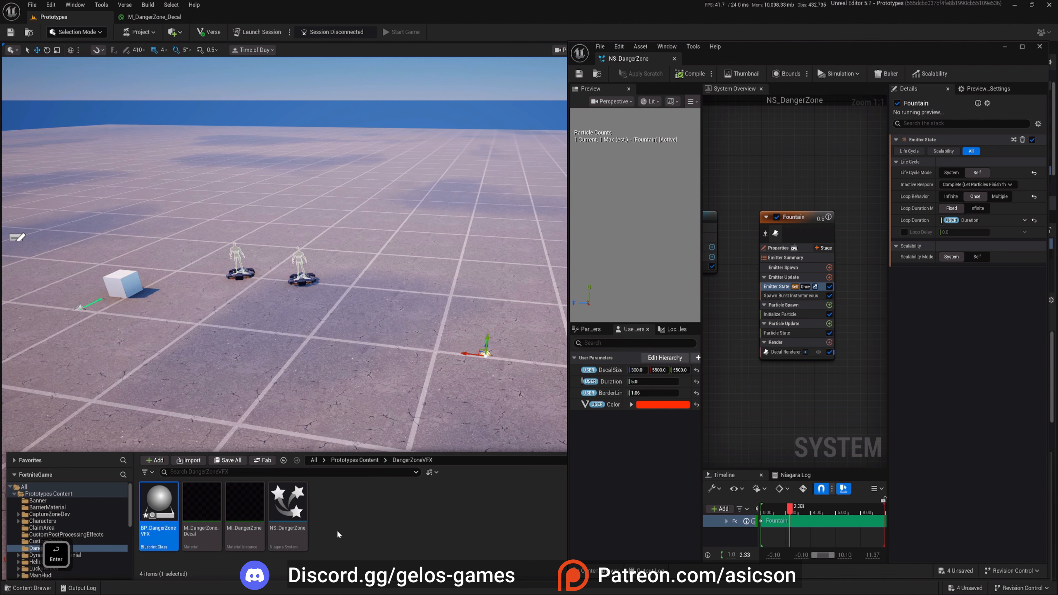
- Add NS_DangerZone as a component of the BP_DangerZoneVFX blueprint, and compile and save the blueprint
{"action": "double_click", "coordinate": [159, 506]}
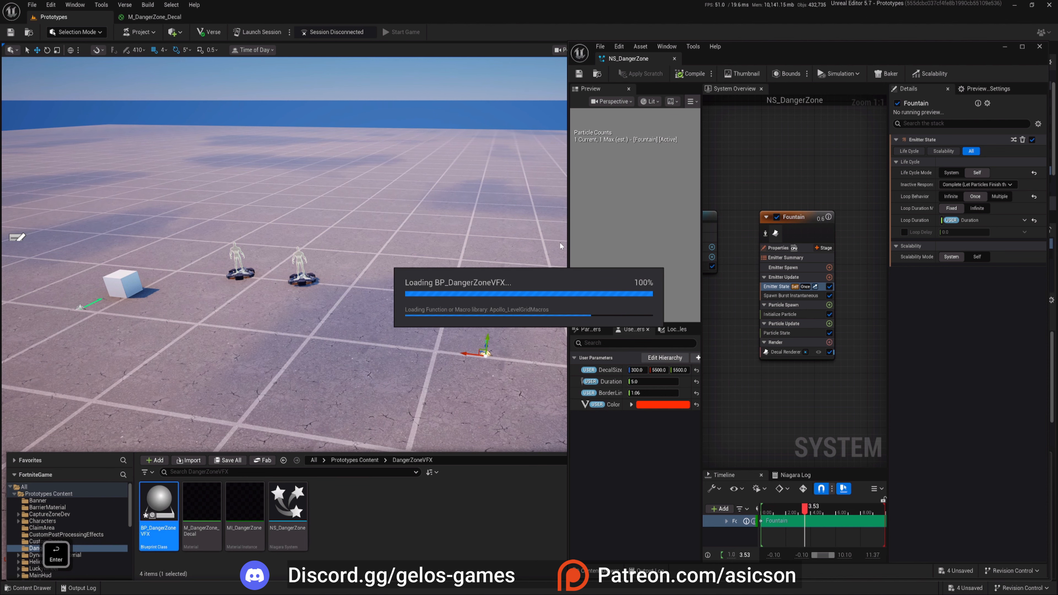
{"action": "key", "text": "ctrl+space"}
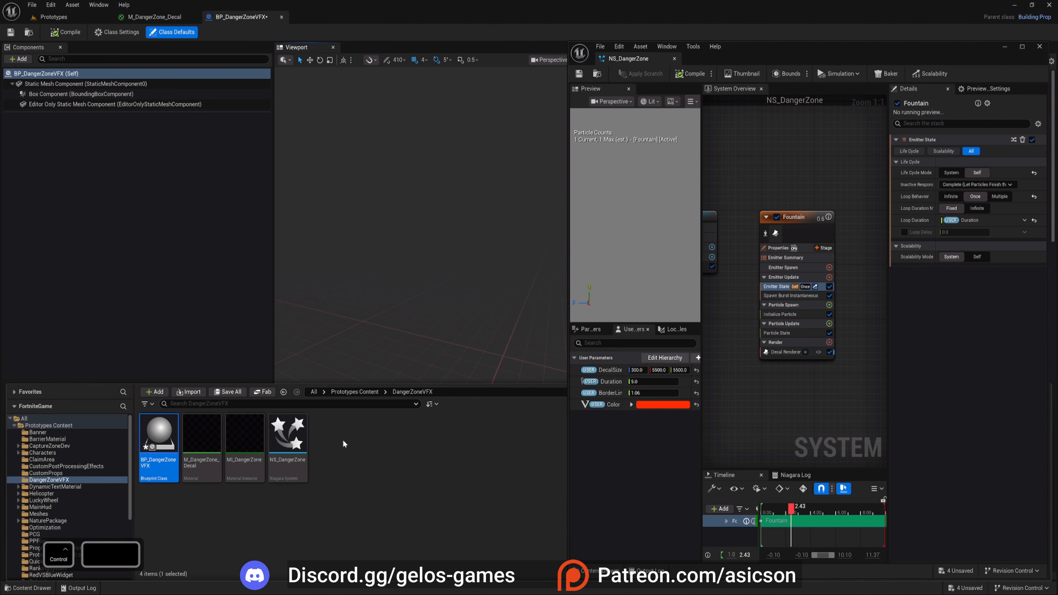
{"action": "left_click_drag", "start_coordinate": [288, 436], "coordinate": [49, 93]}
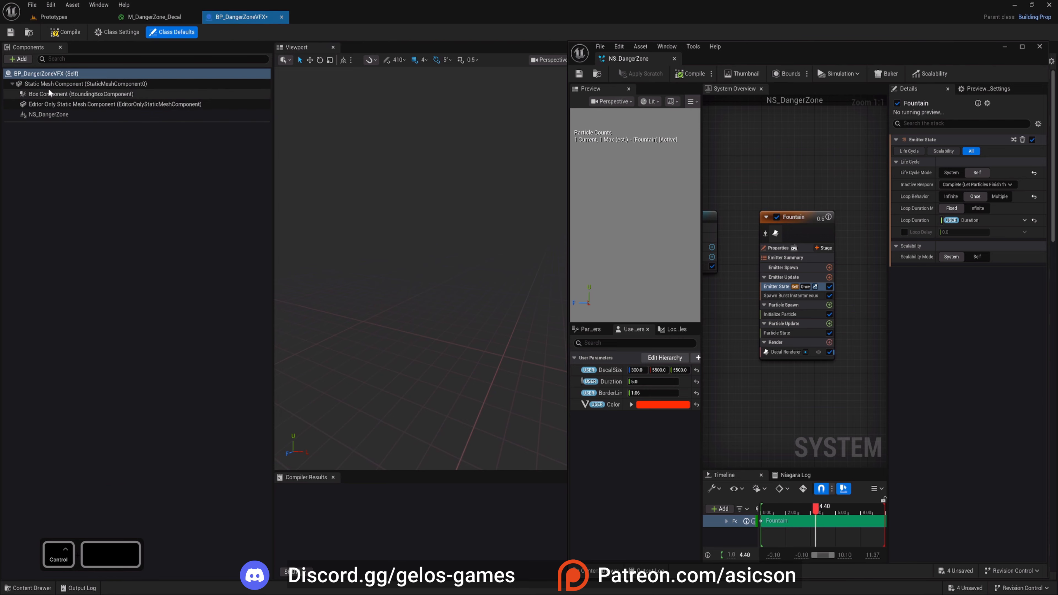
{"action": "left_click", "coordinate": [49, 114]}
{"action": "left_click_drag", "start_coordinate": [790, 55], "coordinate": [681, 476]}
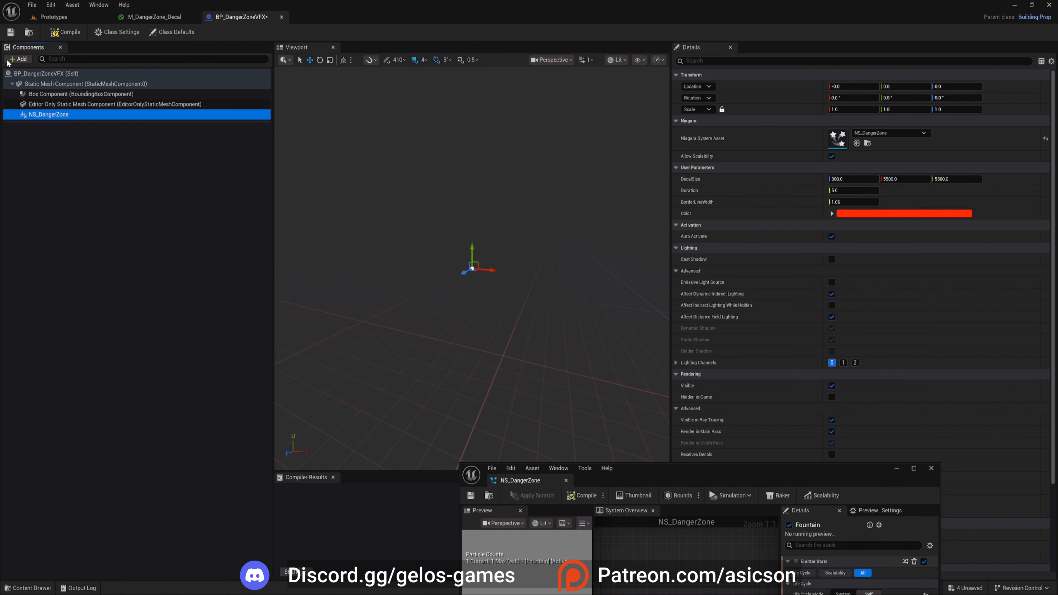
{"action": "left_click", "coordinate": [64, 32]}
{"action": "left_click", "coordinate": [10, 32]}
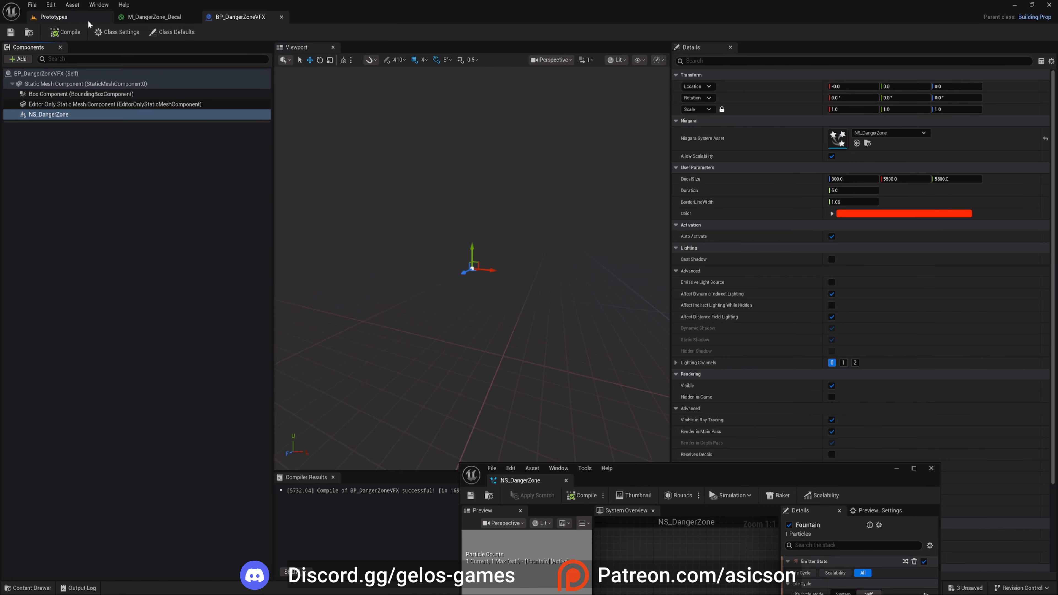
- Place BP_DangerZoneVFX on the ground near the mannequins in the Prototypes level and view its effect
{"action": "left_click", "coordinate": [53, 17]}
{"action": "key", "text": "ctrl+space"}
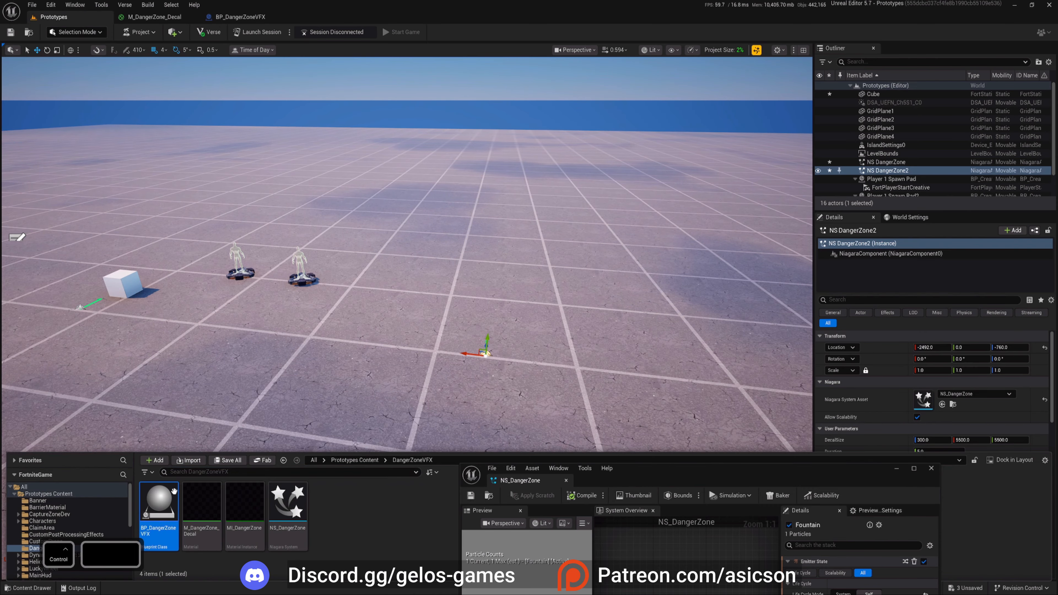
{"action": "key", "text": "ctrl+space"}
{"action": "left_click_drag", "start_coordinate": [340, 364], "coordinate": [293, 371]}
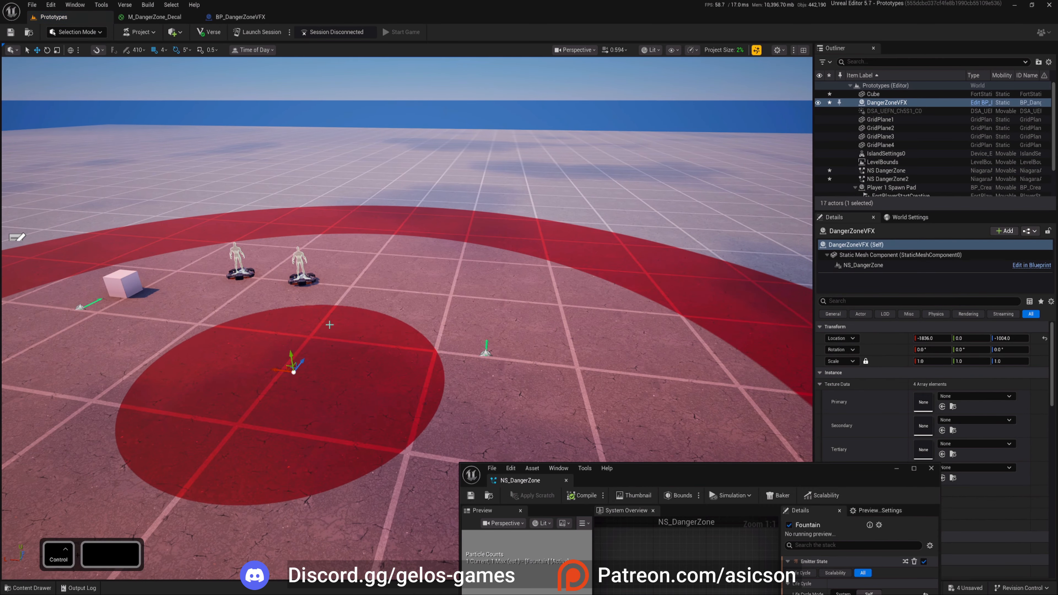
{"action": "mouse_move", "coordinate": [578, 320]}
{"action": "right_mouse_down"}
{"action": "mouse_move", "coordinate": [561, 318]}
{"action": "mouse_move", "coordinate": [570, 316]}
{"action": "right_mouse_up"}
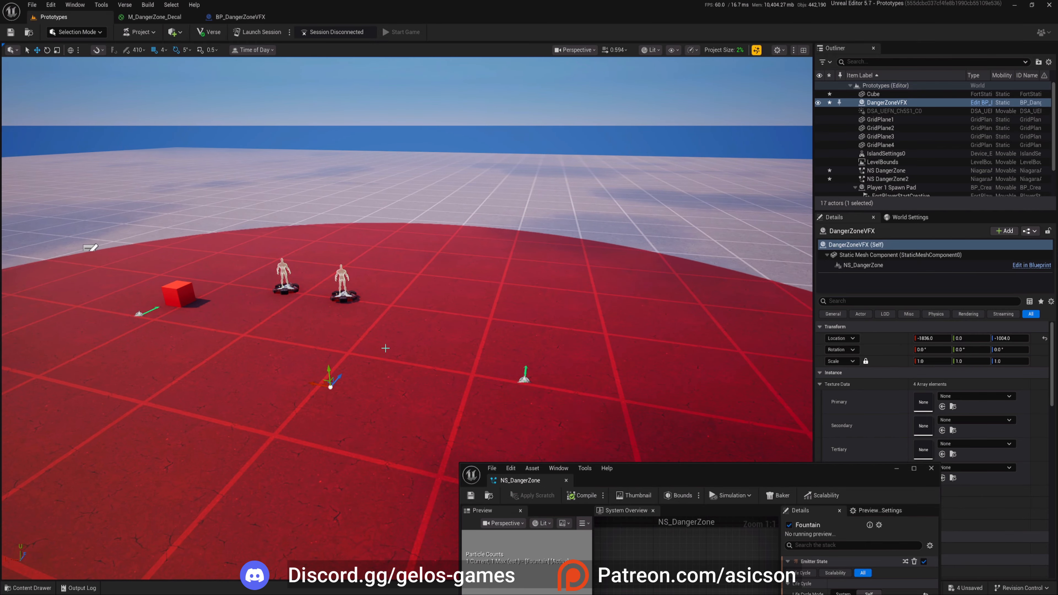
- Delete the placed DangerZoneVFX prop from the level and force delete the BP_DangerZoneVFX blueprint asset
{"action": "key", "text": "Delete"}
{"action": "left_click_drag", "start_coordinate": [709, 488], "coordinate": [669, 178]}
{"action": "key", "text": "ctrl+space"}
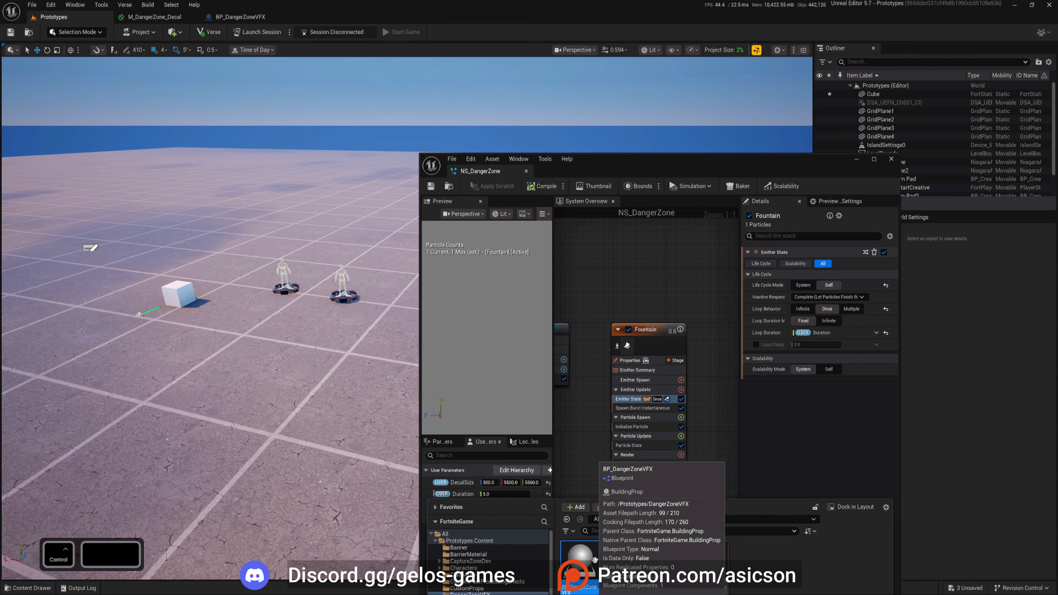
{"action": "key", "text": "Delete"}
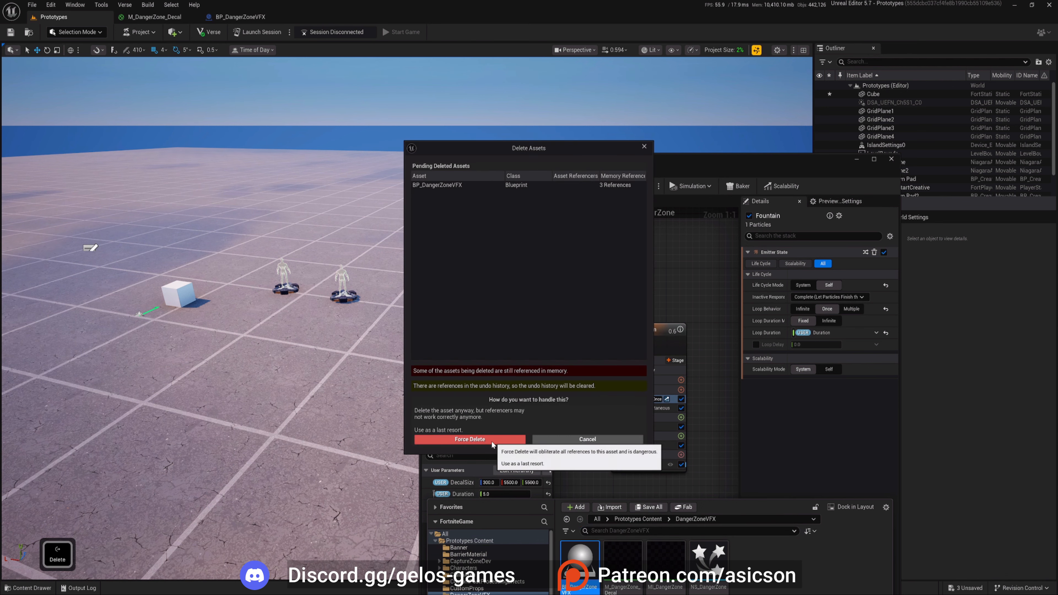
{"action": "left_click", "coordinate": [519, 439]}
- Dock the floating NS_DangerZone editor in the main window beside the M_DangerZone_Decal material
{"action": "left_click_drag", "start_coordinate": [673, 159], "coordinate": [574, 91]}
{"action": "left_click", "coordinate": [154, 17]}
{"action": "left_click_drag", "start_coordinate": [426, 101], "coordinate": [228, 18]}
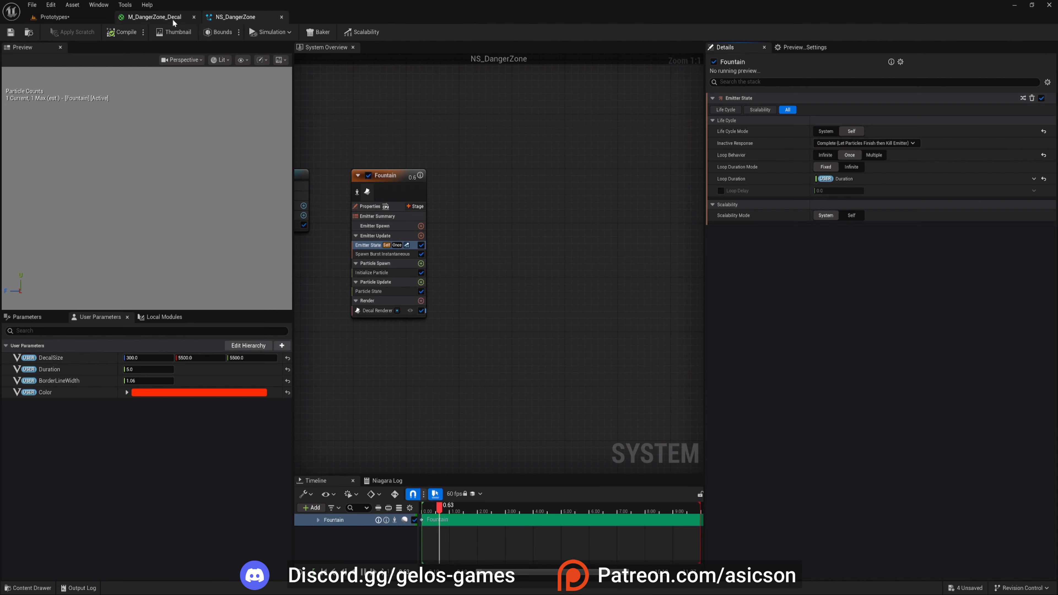
- Examine the Radius and Hardness settings of the border's SphereMask node in the M_DangerZone_Decal material graph
{"action": "left_click", "coordinate": [172, 18]}
{"action": "right_click_drag", "start_coordinate": [387, 284], "coordinate": [471, 274]}
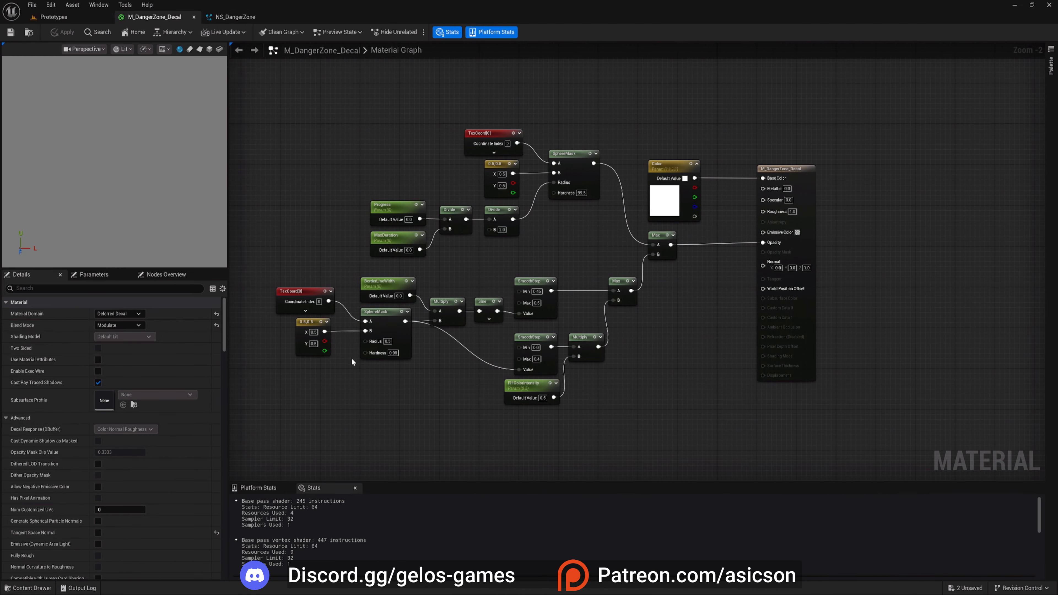
{"action": "scroll", "coordinate": [368, 360], "scroll_direction": "up", "scroll_amount": 2}
{"action": "right_click_drag", "start_coordinate": [380, 372], "coordinate": [429, 407]}
{"action": "scroll", "coordinate": [424, 377], "scroll_direction": "down", "scroll_amount": 1}
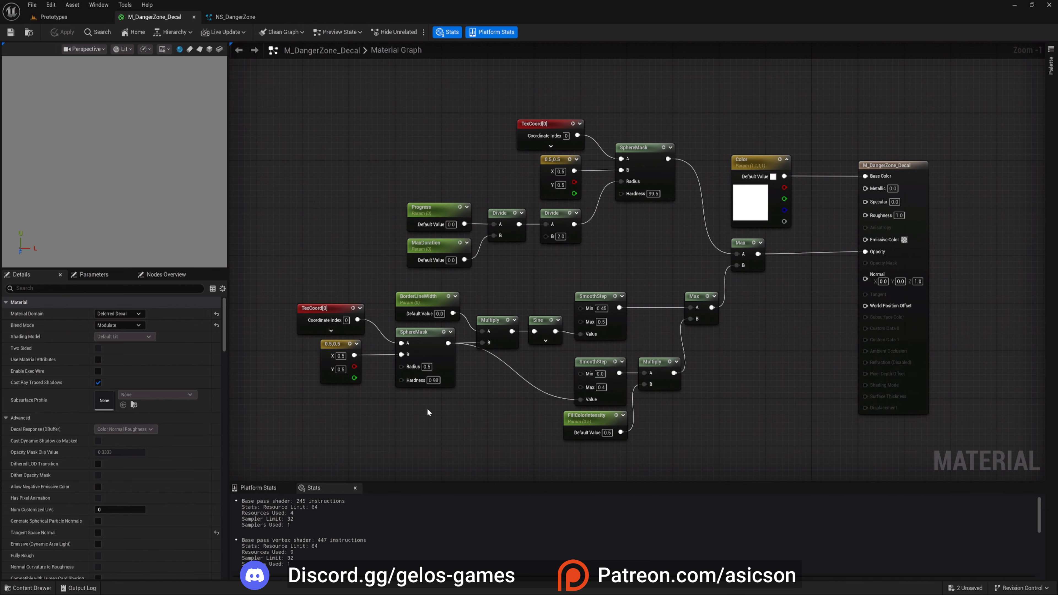
{"action": "left_click_drag", "start_coordinate": [409, 402], "coordinate": [443, 383]}
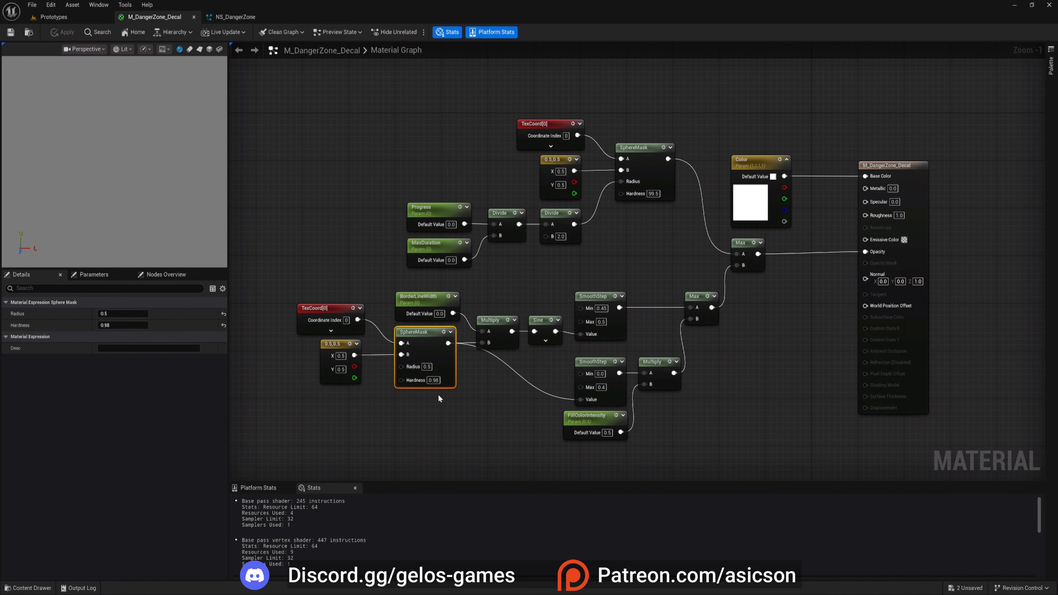
{"action": "left_click", "coordinate": [439, 399]}
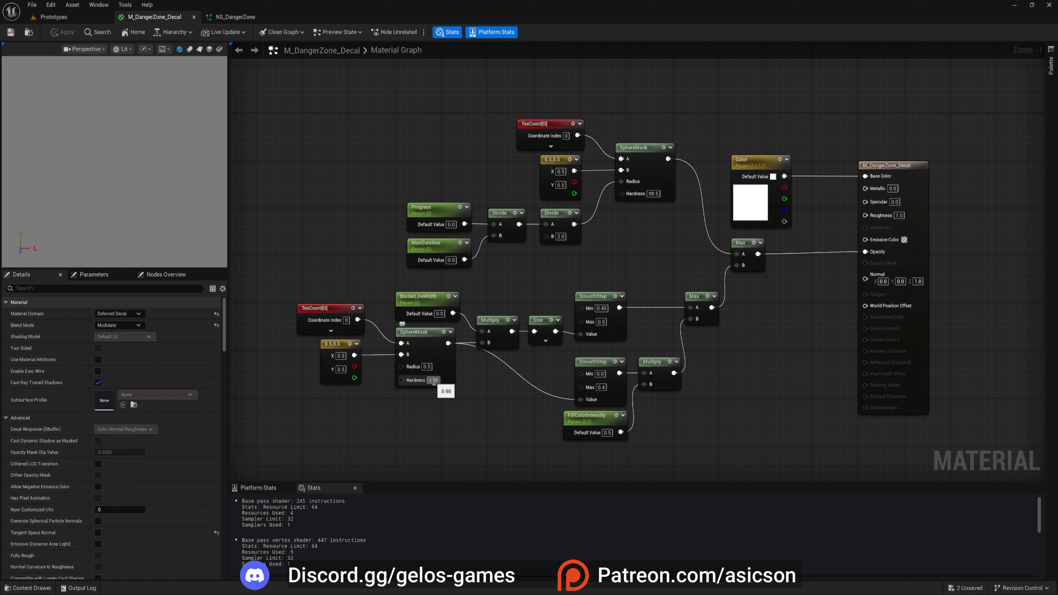